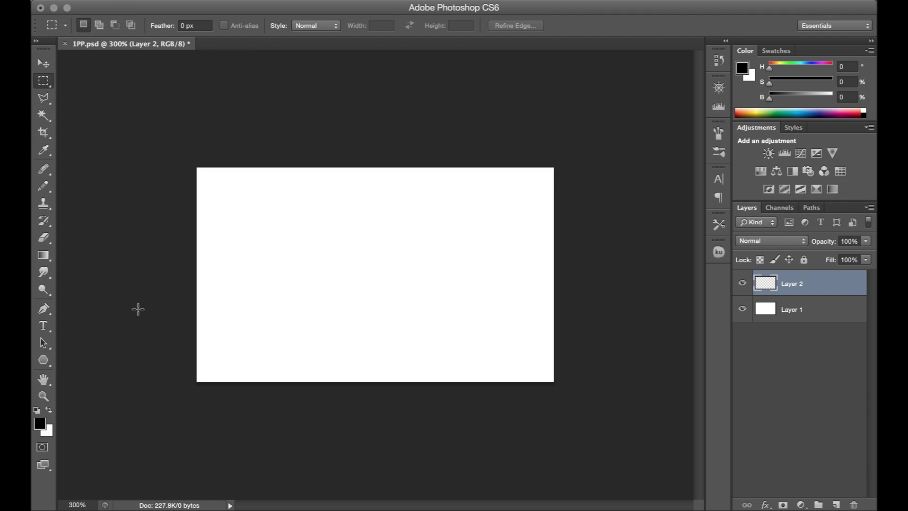
Set up the Polygon tool in Shape mode with 80 sides.
{"action": "left_click", "coordinate": [47, 362]}
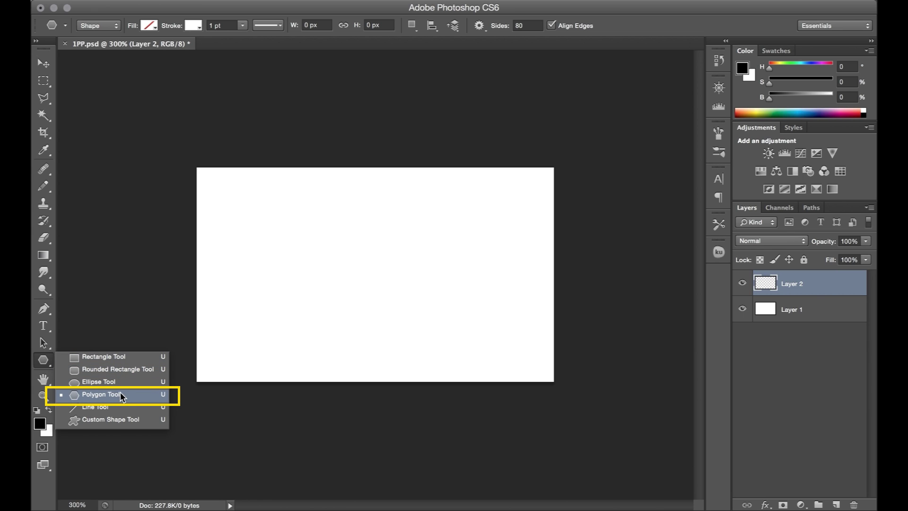
{"action": "left_click", "coordinate": [100, 395]}
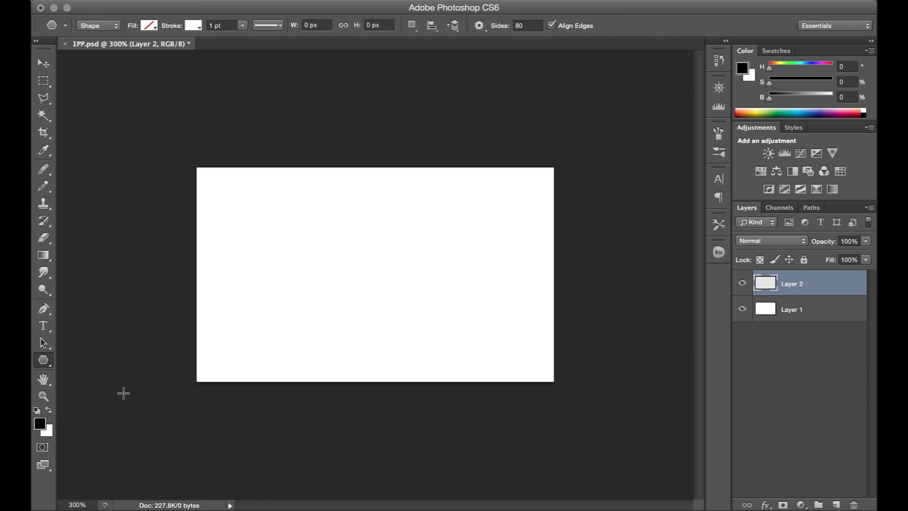
{"action": "left_click", "coordinate": [114, 27]}
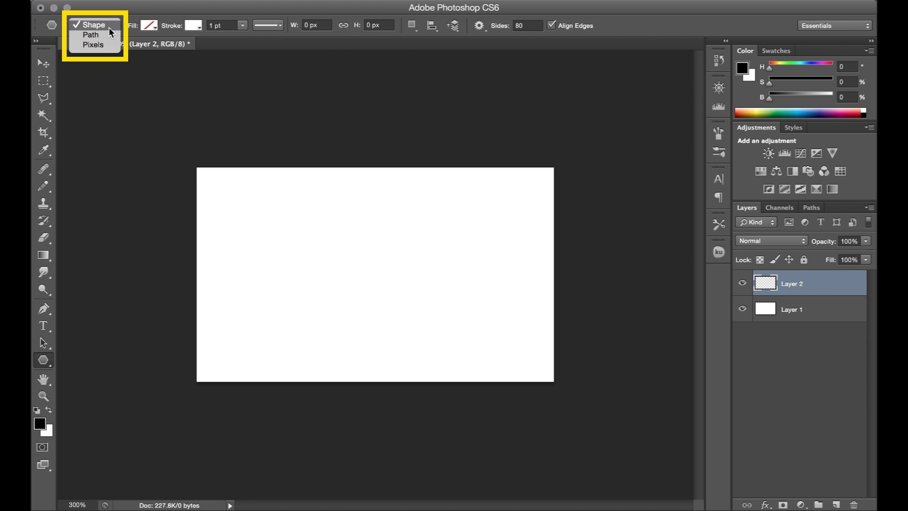
{"action": "left_click", "coordinate": [109, 28]}
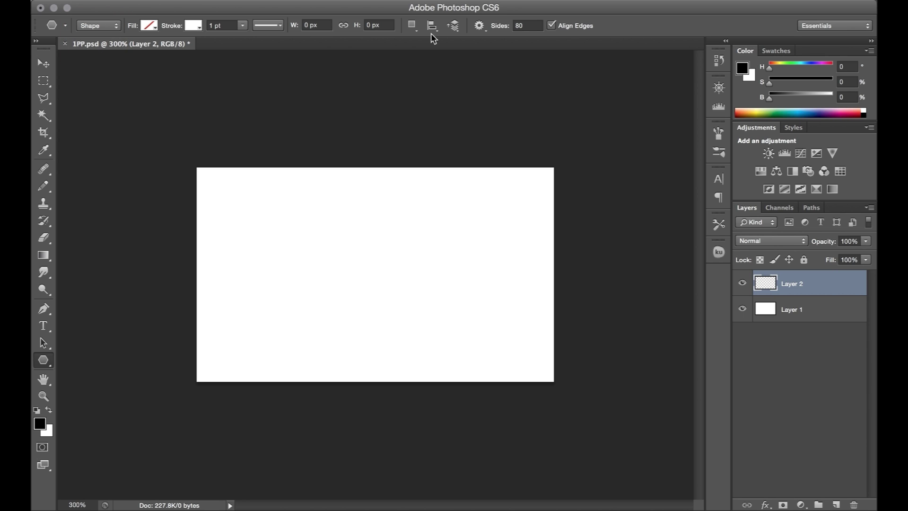
{"action": "left_click", "coordinate": [529, 26]}
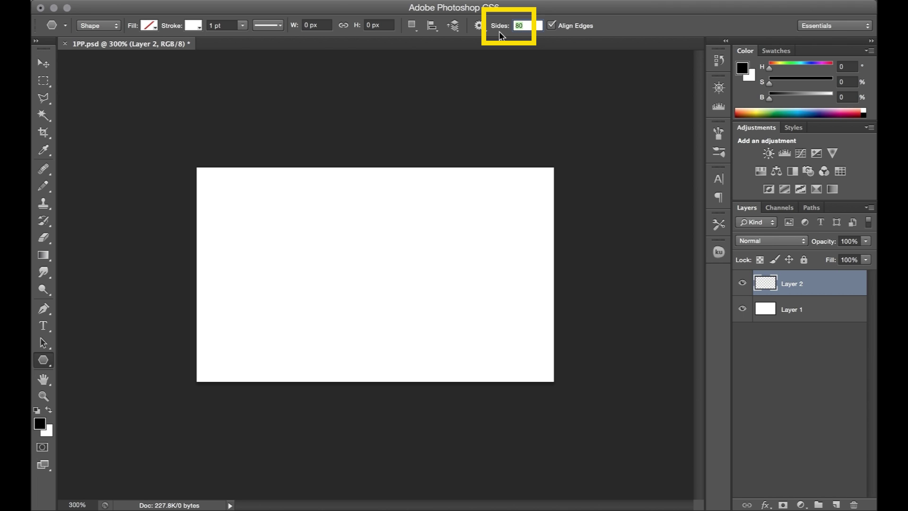
With Star on and sides indented by 99%, draw a perspective burst about 695 px wide, centred in the canvas's upper right.
{"action": "left_click", "coordinate": [479, 26]}
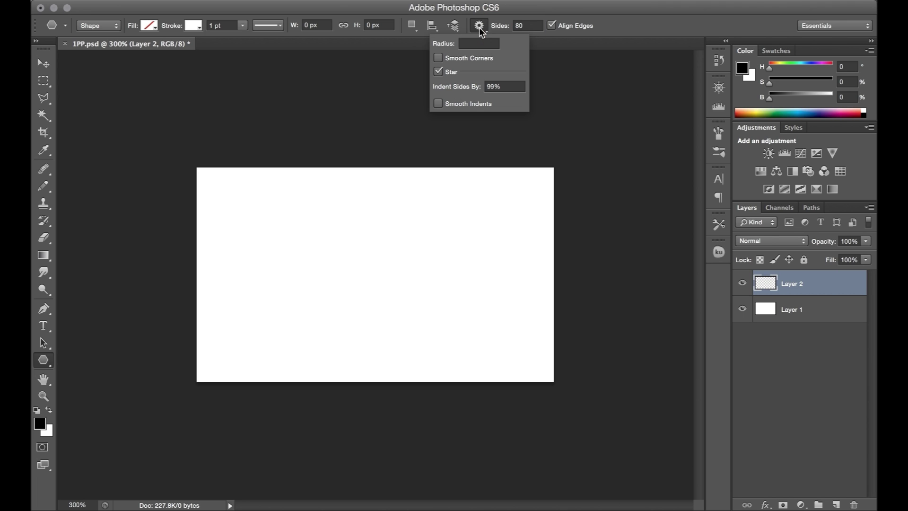
{"action": "left_click", "coordinate": [453, 73]}
{"action": "left_click", "coordinate": [453, 72]}
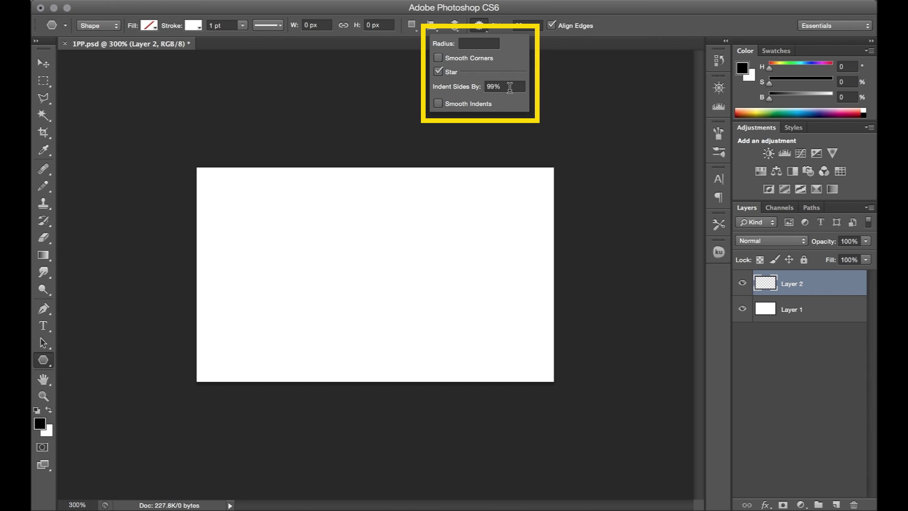
{"action": "left_click_drag", "start_coordinate": [510, 88], "coordinate": [494, 89]}
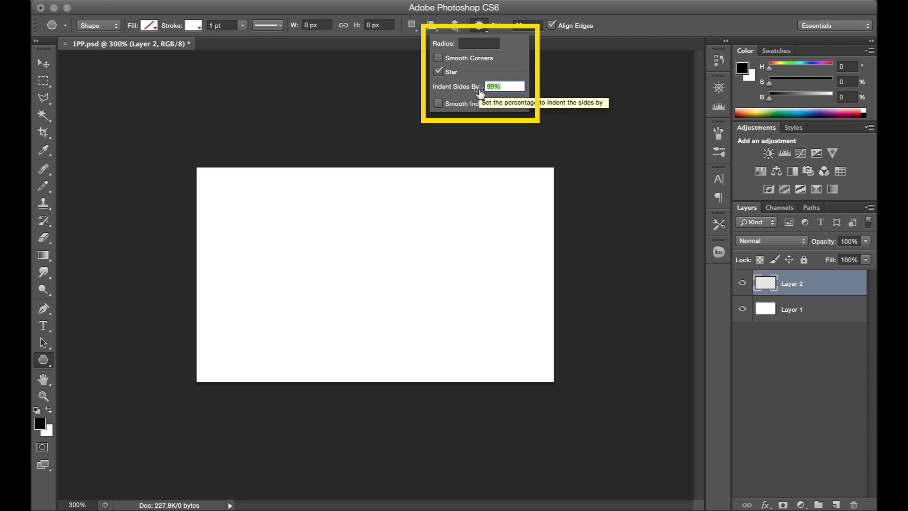
{"action": "left_click", "coordinate": [480, 29]}
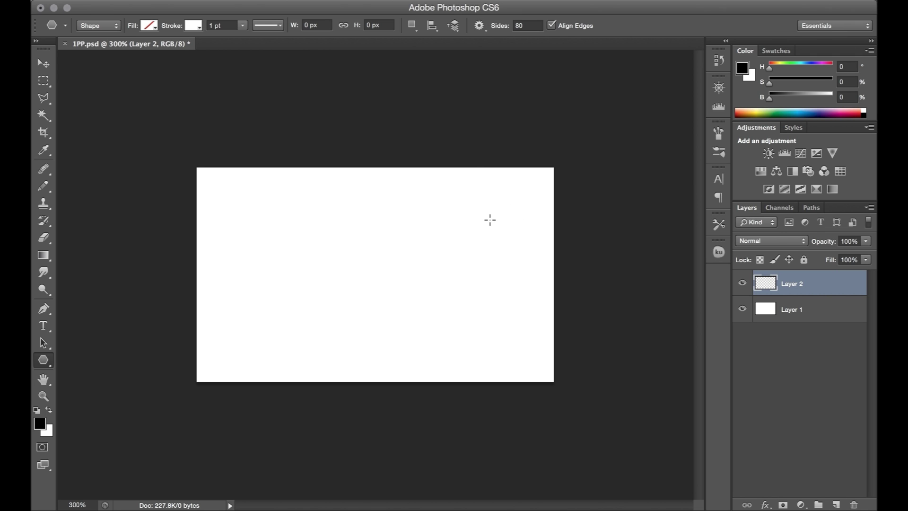
{"action": "left_click_drag", "start_coordinate": [485, 220], "coordinate": [106, 464]}
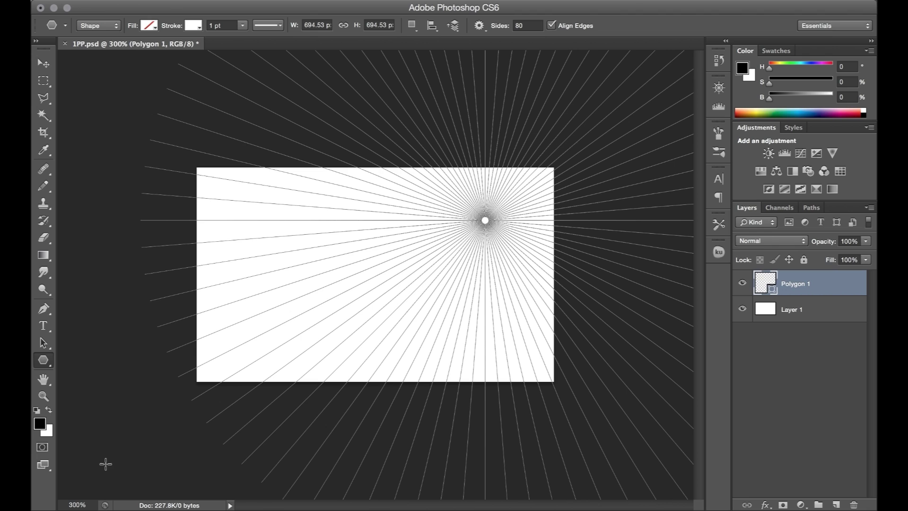
Add a new layer, fill the polygon layer's outline on it with black and clear the selection.
{"action": "key", "text": "alt+shift+super+n"}
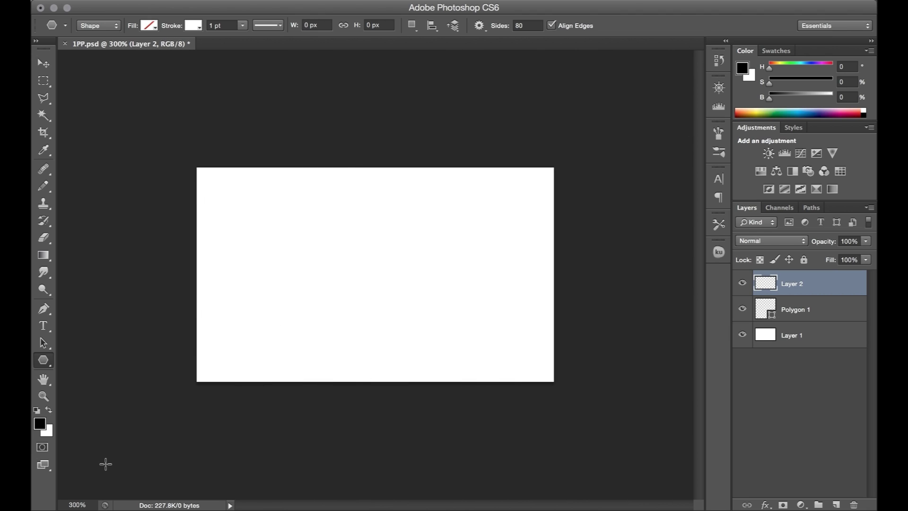
{"action": "left_click", "coordinate": [768, 312], "text": "super"}
{"action": "key", "text": "x"}
{"action": "key", "text": "super+BackSpace"}
{"action": "key", "text": "m"}
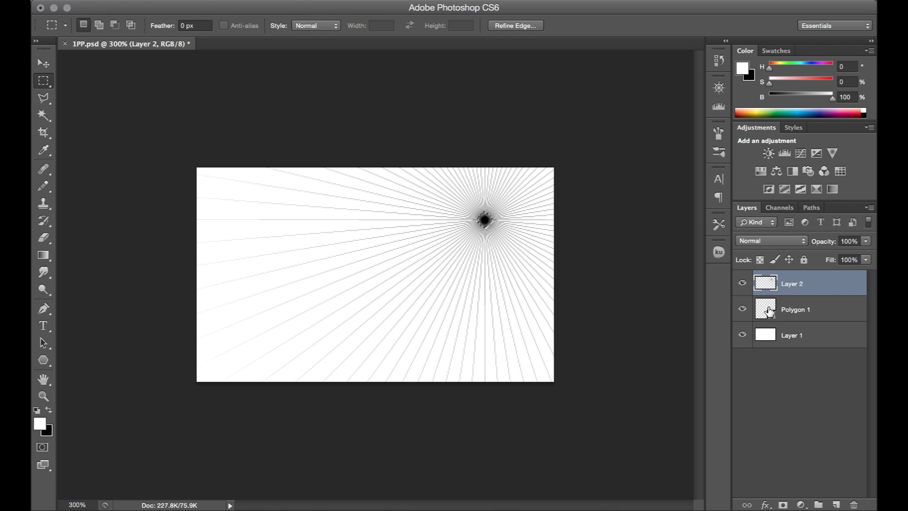
{"action": "key", "text": "super+d"}
On another new layer, draw a black 1 px Pencil horizon line across the canvas through the burst's centre.
{"action": "key", "text": "super+shift+alt+n"}
{"action": "key", "text": "b"}
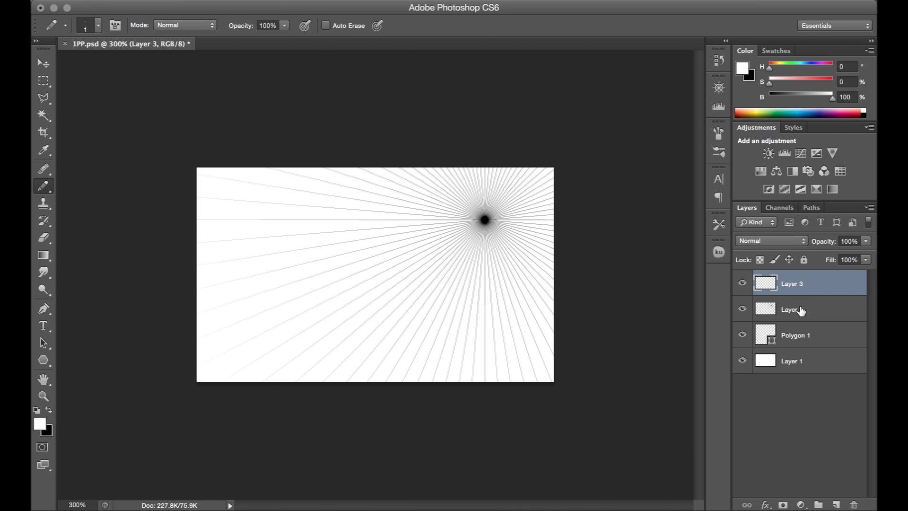
{"action": "key", "text": "x"}
{"action": "left_click_drag", "start_coordinate": [563, 220], "coordinate": [191, 219]}
Merge Layer 2 with the polygon layer below and set the merged guide layer's opacity to 50%.
{"action": "left_click", "coordinate": [792, 315]}
{"action": "key", "text": "super+e"}
{"action": "left_click_drag", "start_coordinate": [866, 241], "coordinate": [849, 248]}
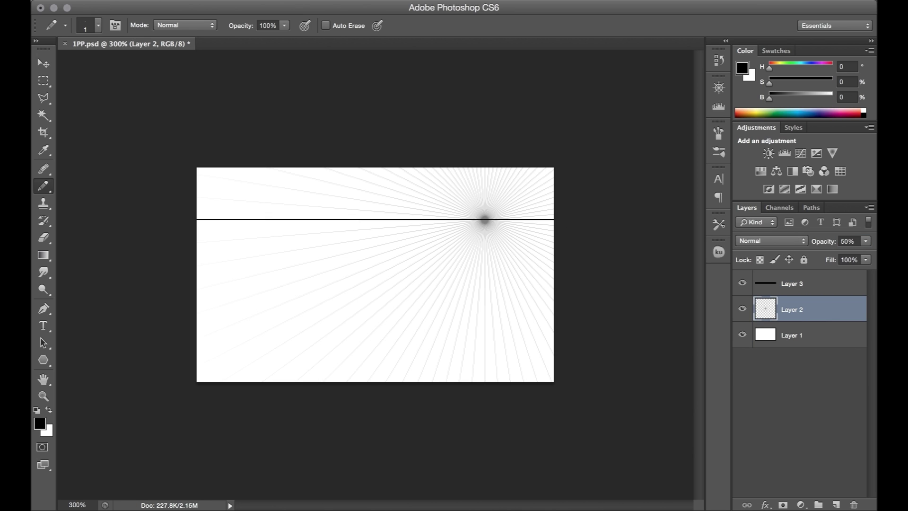
On Layer 3, draw the foreground box at the canvas's bottom centre, its side edge following the perspective guides.
{"action": "left_click", "coordinate": [800, 284]}
{"action": "mouse_move", "coordinate": [388, 317]}
{"action": "left_mouse_down"}
{"action": "mouse_move", "coordinate": [484, 317]}
{"action": "mouse_move", "coordinate": [485, 383]}
{"action": "left_mouse_up"}
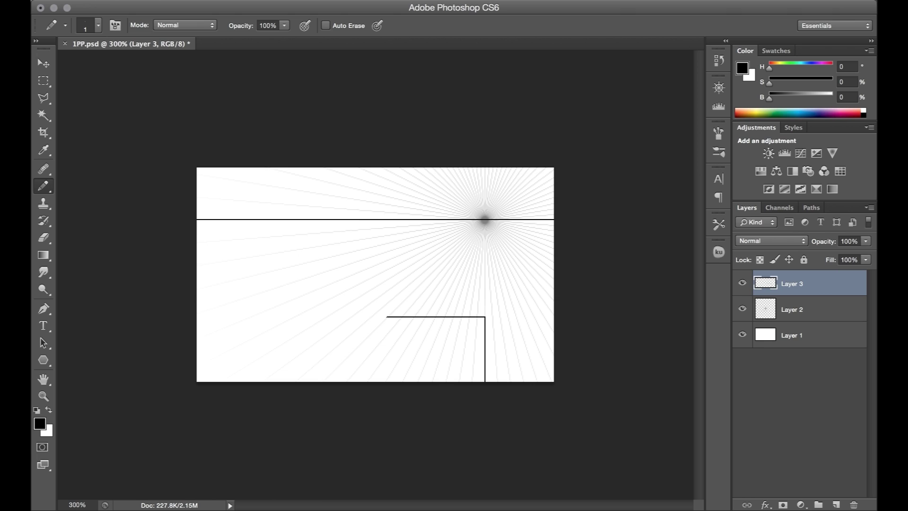
{"action": "left_click", "coordinate": [388, 317]}
{"action": "left_click", "coordinate": [324, 382], "text": "shift"}
Draw a large block running off the canvas's left edge, with its roof receding along the guides.
{"action": "mouse_move", "coordinate": [357, 344]}
{"action": "left_mouse_down"}
{"action": "mouse_move", "coordinate": [358, 273]}
{"action": "mouse_move", "coordinate": [262, 273]}
{"action": "left_mouse_up"}
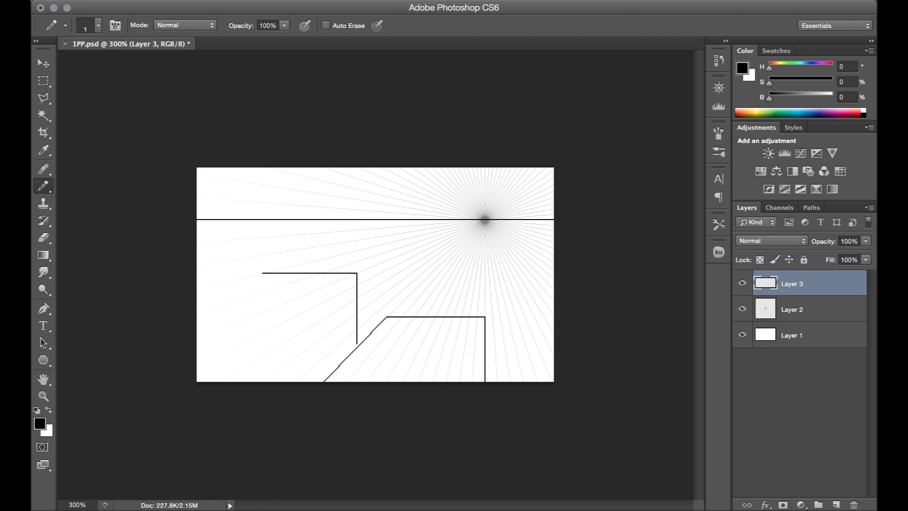
{"action": "left_click", "coordinate": [357, 273]}
{"action": "left_click", "coordinate": [283, 304], "text": "shift"}
{"action": "left_click_drag", "start_coordinate": [283, 304], "coordinate": [196, 303]}
{"action": "left_click", "coordinate": [262, 273]}
{"action": "left_click", "coordinate": [196, 289], "text": "shift"}
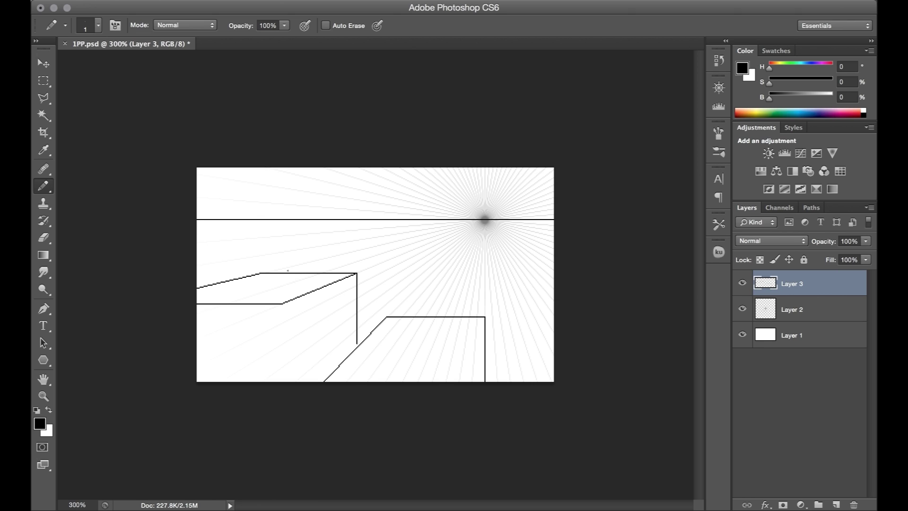
Draw a tall two-sided building rising above the horizon behind the large left block.
{"action": "left_click_drag", "start_coordinate": [288, 270], "coordinate": [289, 190]}
{"action": "left_click", "coordinate": [351, 199], "text": "shift"}
{"action": "left_click_drag", "start_coordinate": [351, 199], "coordinate": [351, 231]}
{"action": "key", "text": "super+alt+z"}
{"action": "key", "text": "super+alt+z"}
{"action": "left_click_drag", "start_coordinate": [328, 271], "coordinate": [329, 195]}
{"action": "left_click", "coordinate": [288, 190], "text": "shift"}
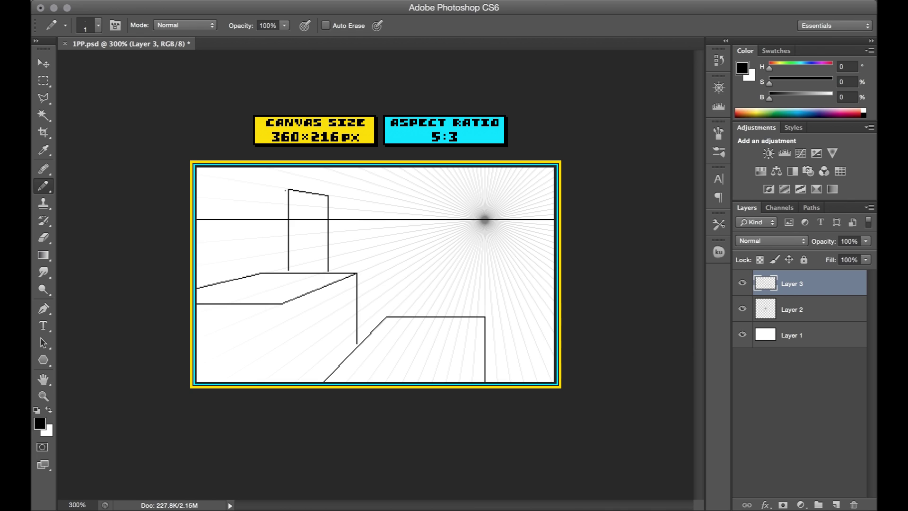
{"action": "left_click", "coordinate": [246, 276], "text": "shift"}
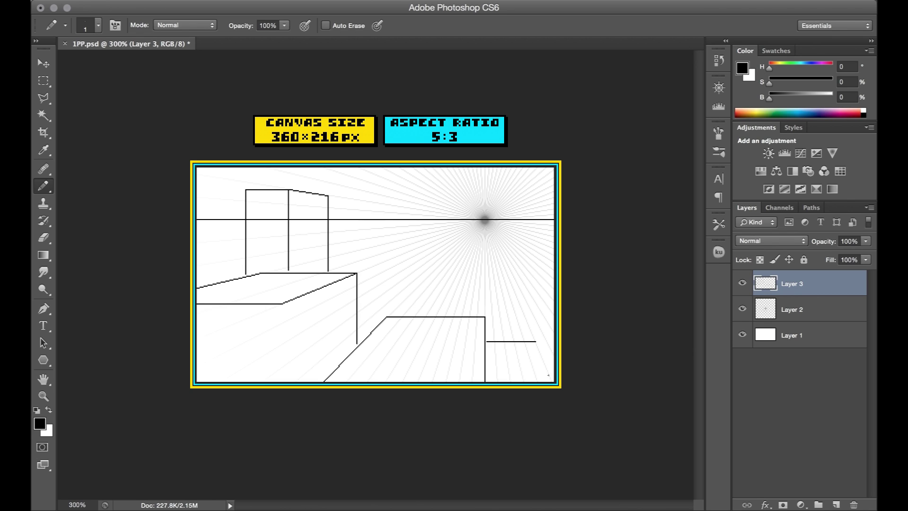
Finish the low box beside the foreground box and draw a taller building against the canvas's right edge.
{"action": "left_click", "coordinate": [551, 381], "text": "shift"}
{"action": "left_click", "coordinate": [514, 341]}
{"action": "left_click", "coordinate": [514, 294], "text": "shift"}
{"action": "left_click", "coordinate": [554, 314], "text": "shift"}
{"action": "left_click_drag", "start_coordinate": [514, 261], "coordinate": [560, 260]}
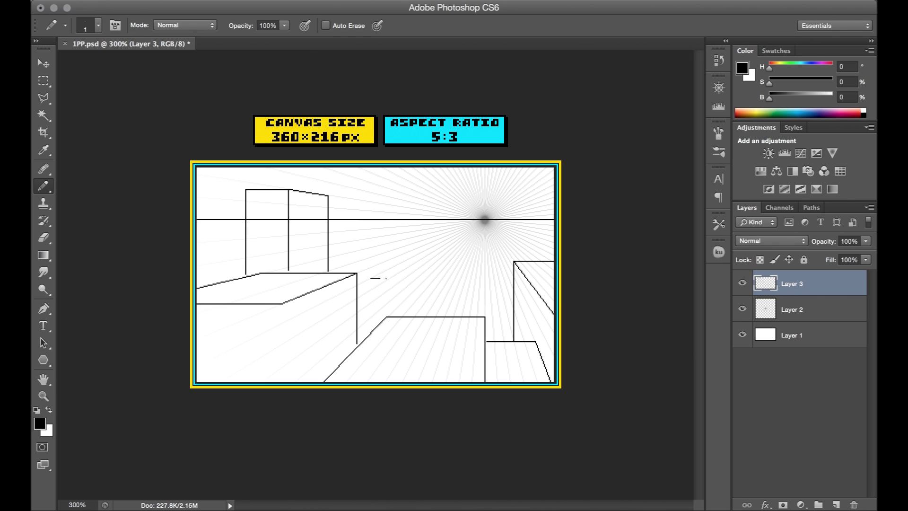
Draw a small box in perspective just to the right of the large left block.
{"action": "left_click_drag", "start_coordinate": [386, 279], "coordinate": [426, 278]}
{"action": "key", "text": "super+z"}
{"action": "left_click", "coordinate": [373, 302], "text": "shift"}
{"action": "left_click_drag", "start_coordinate": [372, 302], "coordinate": [359, 302]}
{"action": "mouse_move", "coordinate": [403, 277]}
{"action": "left_mouse_down"}
{"action": "mouse_move", "coordinate": [360, 279]}
{"action": "mouse_move", "coordinate": [403, 313]}
{"action": "left_mouse_up"}
{"action": "left_click_drag", "start_coordinate": [372, 302], "coordinate": [372, 323]}
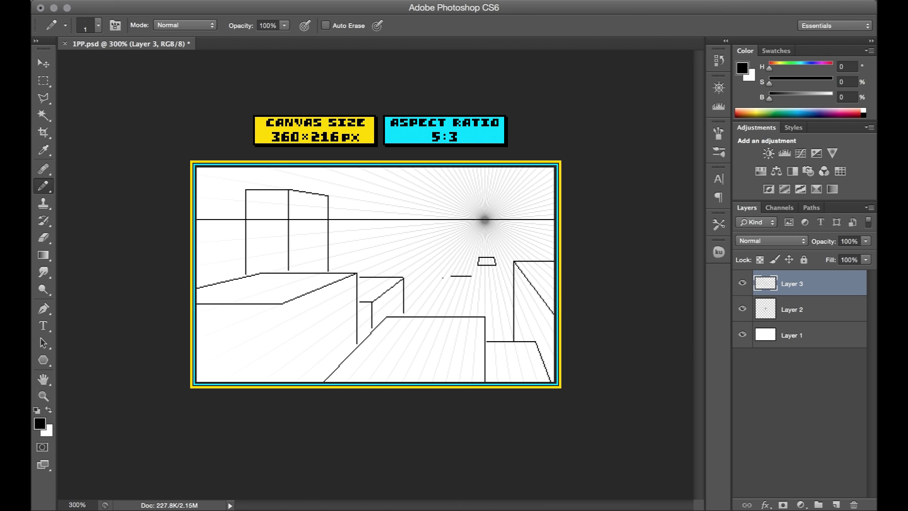
Draw the flat-roofed box behind the foreground box and erase its stray line ends.
{"action": "left_click", "coordinate": [416, 300], "text": "shift"}
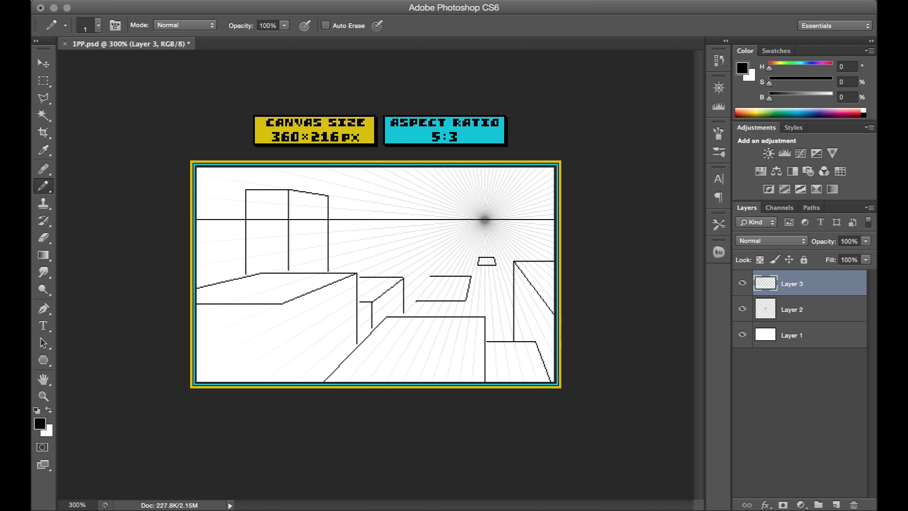
{"action": "left_click", "coordinate": [438, 276], "text": "shift"}
{"action": "key", "text": "e"}
{"action": "left_click_drag", "start_coordinate": [430, 276], "coordinate": [466, 312]}
{"action": "key", "text": "b"}
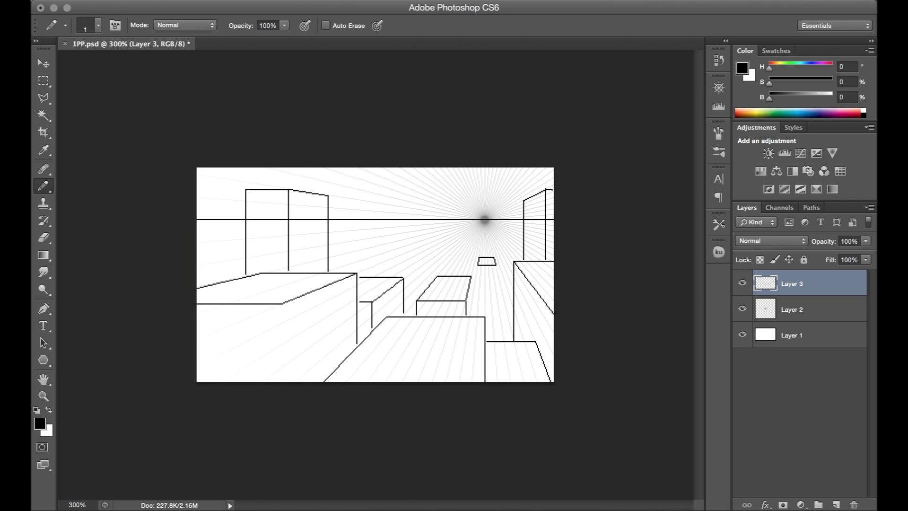
{"action": "left_click_drag", "start_coordinate": [409, 214], "coordinate": [409, 313]}
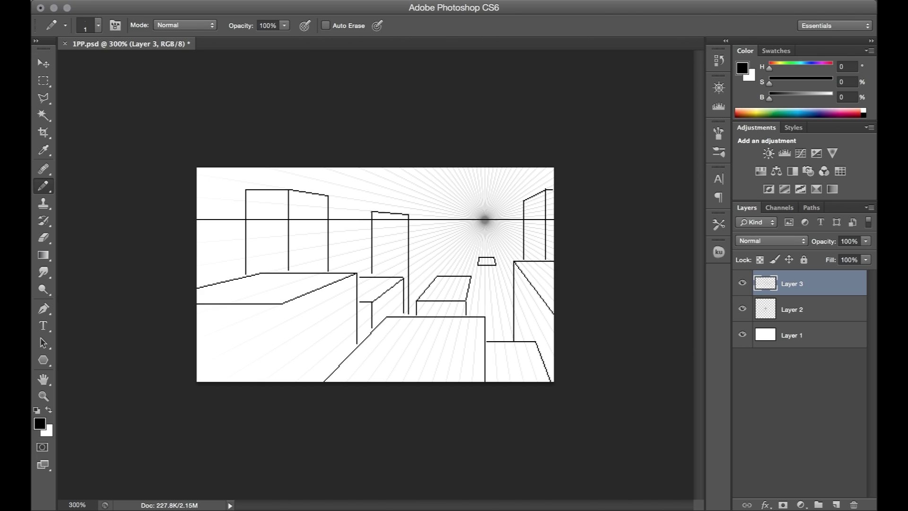
{"action": "key", "text": "ctrl+z"}
{"action": "left_click_drag", "start_coordinate": [400, 256], "coordinate": [349, 256]}
{"action": "key", "text": "ctrl+alt+z"}
{"action": "key", "text": "ctrl+alt+z"}
{"action": "key", "text": "ctrl+alt+z"}
{"action": "key", "text": "ctrl+alt+z"}
{"action": "key", "text": "ctrl+alt+z"}
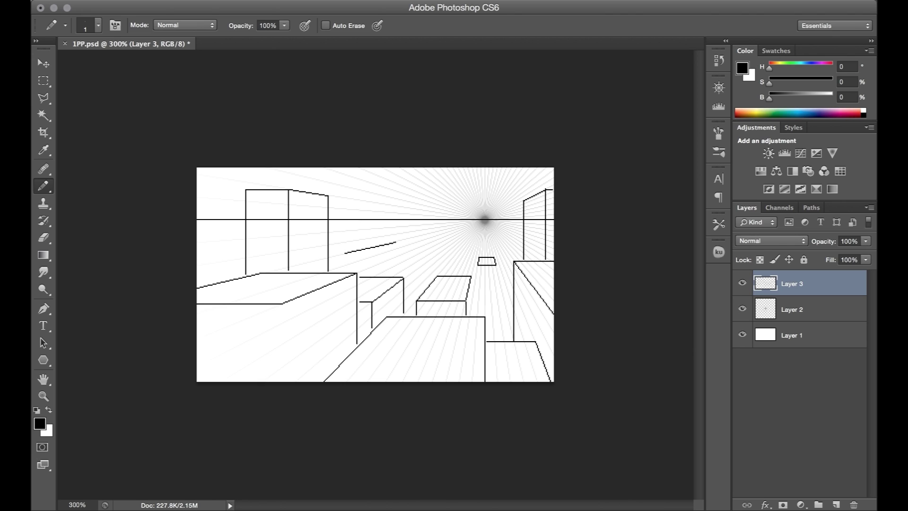
{"action": "key", "text": "ctrl+alt+z"}
{"action": "key", "text": "ctrl+alt+z"}
{"action": "key", "text": "ctrl+alt+z"}
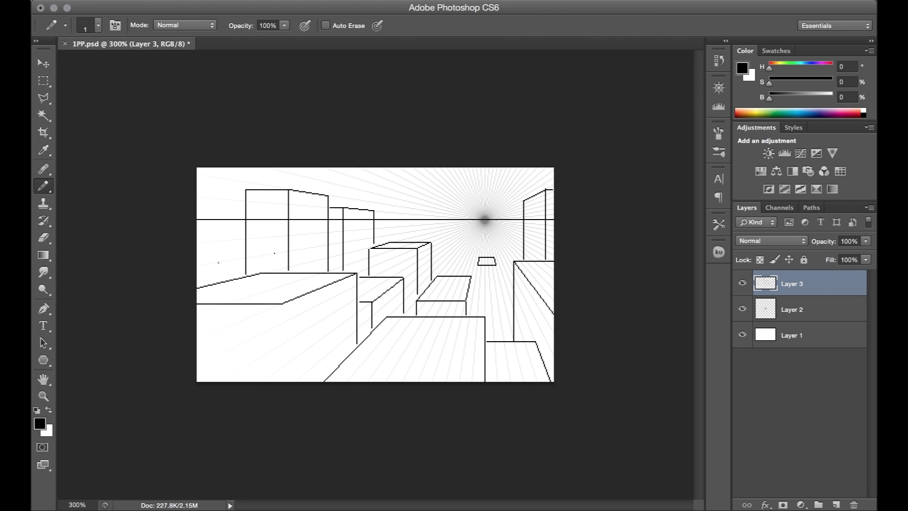
Draw a roof line to the canvas's left edge, and a narrow tall box beside the right-hand building.
{"action": "left_click", "coordinate": [198, 254], "text": "shift"}
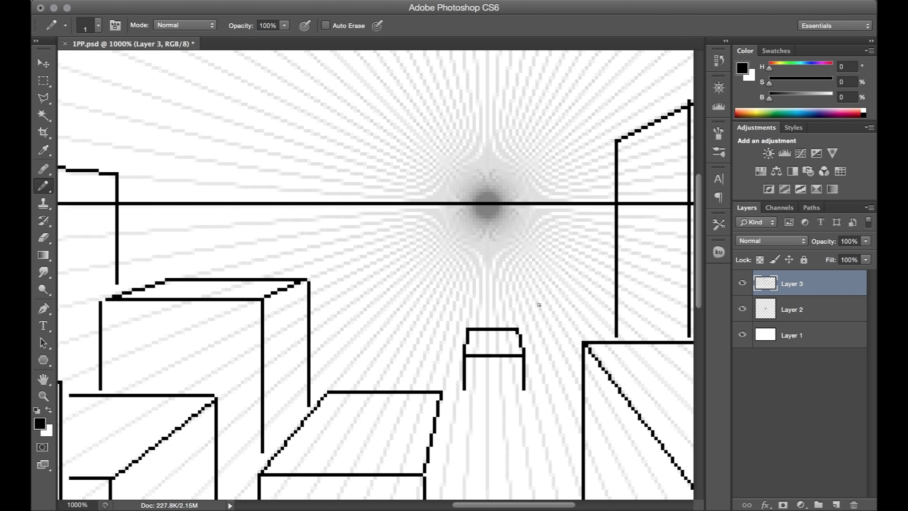
{"action": "mouse_move", "coordinate": [540, 305]}
{"action": "left_mouse_down"}
{"action": "mouse_move", "coordinate": [588, 305]}
{"action": "mouse_move", "coordinate": [604, 338]}
{"action": "left_mouse_up"}
{"action": "left_click_drag", "start_coordinate": [539, 306], "coordinate": [540, 437]}
{"action": "mouse_move", "coordinate": [601, 319]}
{"action": "left_mouse_down"}
{"action": "mouse_move", "coordinate": [546, 319]}
{"action": "mouse_move", "coordinate": [550, 462]}
{"action": "left_mouse_up"}
Add the far side edge of the central flat-roofed box and start a partly hidden box behind its left neighbour.
{"action": "left_click_drag", "start_coordinate": [440, 401], "coordinate": [441, 482]}
{"action": "left_click_drag", "start_coordinate": [331, 312], "coordinate": [363, 313]}
{"action": "mouse_move", "coordinate": [359, 316]}
{"action": "left_mouse_down"}
{"action": "mouse_move", "coordinate": [316, 352]}
{"action": "mouse_move", "coordinate": [362, 386]}
{"action": "left_mouse_up"}
Draw a small box with roof and side edges just behind the central flat-roofed box.
{"action": "left_click_drag", "start_coordinate": [408, 335], "coordinate": [445, 336]}
{"action": "left_click_drag", "start_coordinate": [445, 339], "coordinate": [435, 371]}
{"action": "left_click_drag", "start_coordinate": [434, 373], "coordinate": [386, 372]}
{"action": "left_click_drag", "start_coordinate": [405, 338], "coordinate": [388, 371]}
{"action": "mouse_move", "coordinate": [386, 373]}
{"action": "left_mouse_down"}
{"action": "mouse_move", "coordinate": [385, 386]}
{"action": "mouse_move", "coordinate": [434, 387]}
{"action": "left_mouse_up"}
{"action": "left_click_drag", "start_coordinate": [445, 377], "coordinate": [444, 337]}
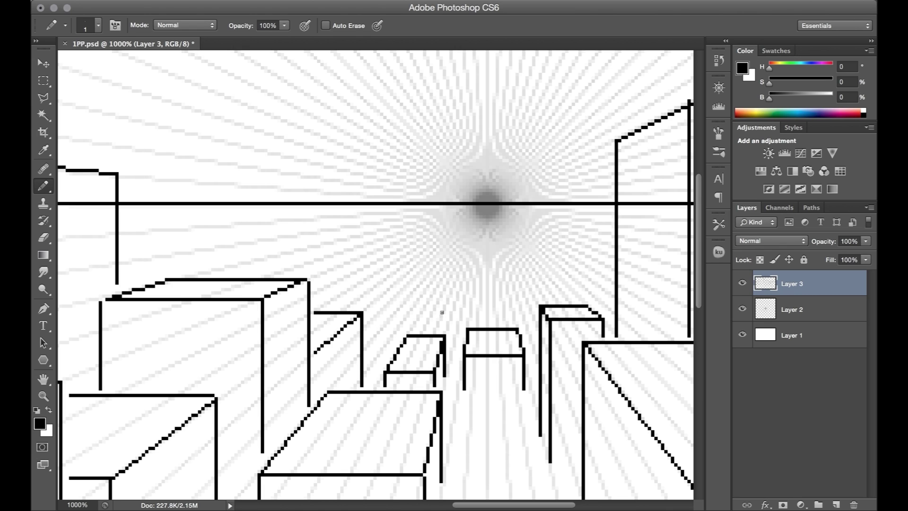
Draw the back roof edge and right side of a wide background block just below the horizon on the left.
{"action": "left_click", "coordinate": [269, 224], "text": "shift"}
{"action": "left_click_drag", "start_coordinate": [270, 223], "coordinate": [361, 224]}
{"action": "key", "text": "super+z"}
{"action": "left_click_drag", "start_coordinate": [270, 224], "coordinate": [339, 224]}
{"action": "left_click_drag", "start_coordinate": [339, 224], "coordinate": [338, 294]}
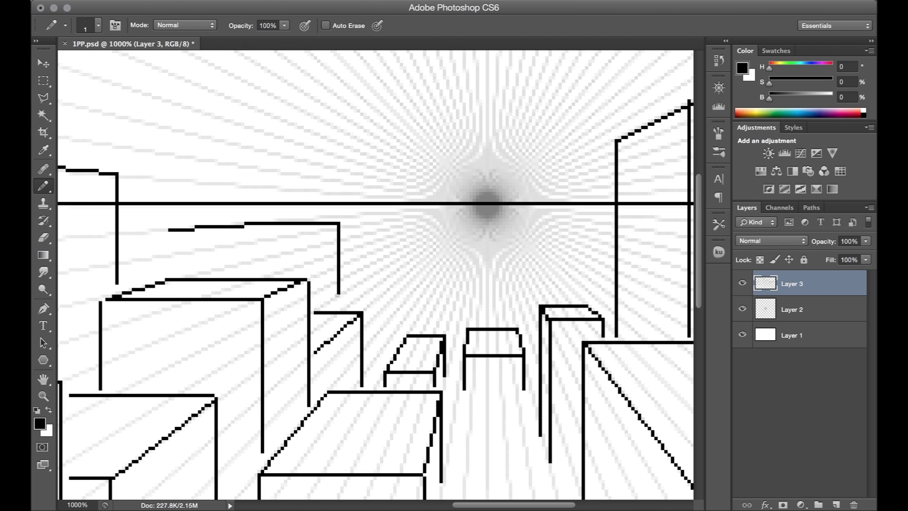
Complete the wide background block with its front roof and side edges, and erase the stray diagonal line.
{"action": "left_click_drag", "start_coordinate": [335, 227], "coordinate": [239, 244]}
{"action": "left_click_drag", "start_coordinate": [170, 230], "coordinate": [309, 230]}
{"action": "key", "text": "e"}
{"action": "left_click_drag", "start_coordinate": [305, 234], "coordinate": [240, 244]}
{"action": "key", "text": "b"}
{"action": "key", "text": "super+alt+z"}
{"action": "key", "text": "super+alt+z"}
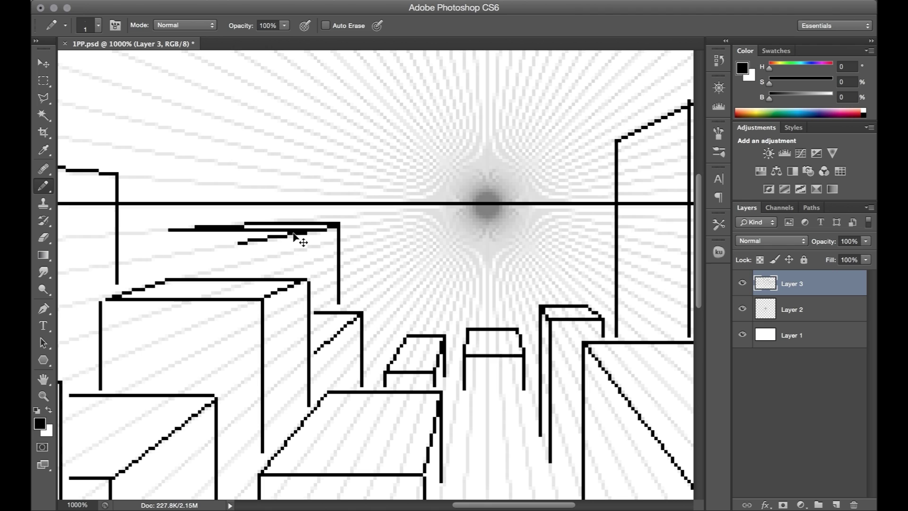
{"action": "left_click_drag", "start_coordinate": [160, 233], "coordinate": [285, 234]}
{"action": "left_click_drag", "start_coordinate": [160, 236], "coordinate": [160, 277]}
{"action": "key", "text": "e"}
{"action": "left_click_drag", "start_coordinate": [239, 244], "coordinate": [284, 236]}
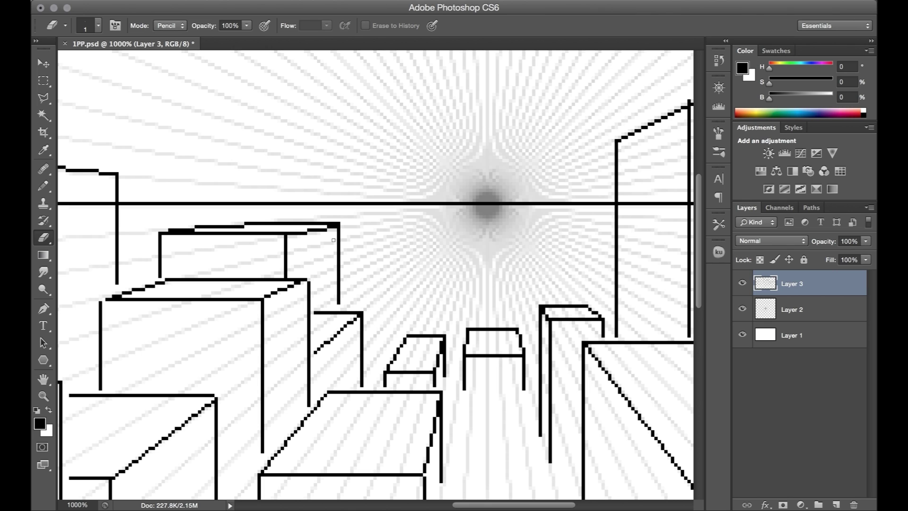
Draw a narrow box in perspective to the right of the wide background block.
{"action": "key", "text": "b"}
{"action": "left_click", "coordinate": [355, 273]}
{"action": "left_click", "coordinate": [386, 256], "text": "shift"}
{"action": "left_click_drag", "start_coordinate": [386, 256], "coordinate": [418, 257]}
{"action": "mouse_move", "coordinate": [418, 258]}
{"action": "left_mouse_down"}
{"action": "mouse_move", "coordinate": [415, 290]}
{"action": "mouse_move", "coordinate": [399, 275]}
{"action": "mouse_move", "coordinate": [412, 259]}
{"action": "mouse_move", "coordinate": [388, 257]}
{"action": "mouse_move", "coordinate": [411, 279]}
{"action": "mouse_move", "coordinate": [345, 279]}
{"action": "left_mouse_up"}
{"action": "key", "text": "ctrl+z"}
{"action": "mouse_move", "coordinate": [347, 277]}
{"action": "left_mouse_down"}
{"action": "mouse_move", "coordinate": [387, 280]}
{"action": "mouse_move", "coordinate": [388, 350]}
{"action": "left_mouse_up"}
{"action": "key", "text": "super+z"}
{"action": "left_click_drag", "start_coordinate": [349, 281], "coordinate": [348, 307]}
{"action": "left_click_drag", "start_coordinate": [412, 281], "coordinate": [412, 330]}
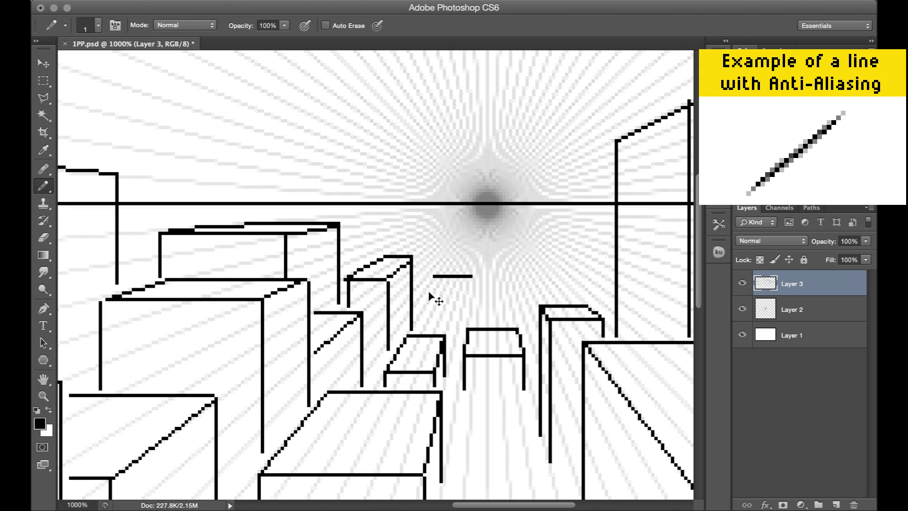
Complete the small distant box below the vanishing point with its roof and vertical edges.
{"action": "left_click_drag", "start_coordinate": [426, 289], "coordinate": [431, 279]}
{"action": "left_click_drag", "start_coordinate": [426, 289], "coordinate": [465, 289]}
{"action": "left_click_drag", "start_coordinate": [466, 290], "coordinate": [470, 279]}
{"action": "left_click_drag", "start_coordinate": [471, 278], "coordinate": [472, 317]}
{"action": "left_click_drag", "start_coordinate": [465, 290], "coordinate": [464, 319]}
{"action": "left_click_drag", "start_coordinate": [425, 290], "coordinate": [425, 327]}
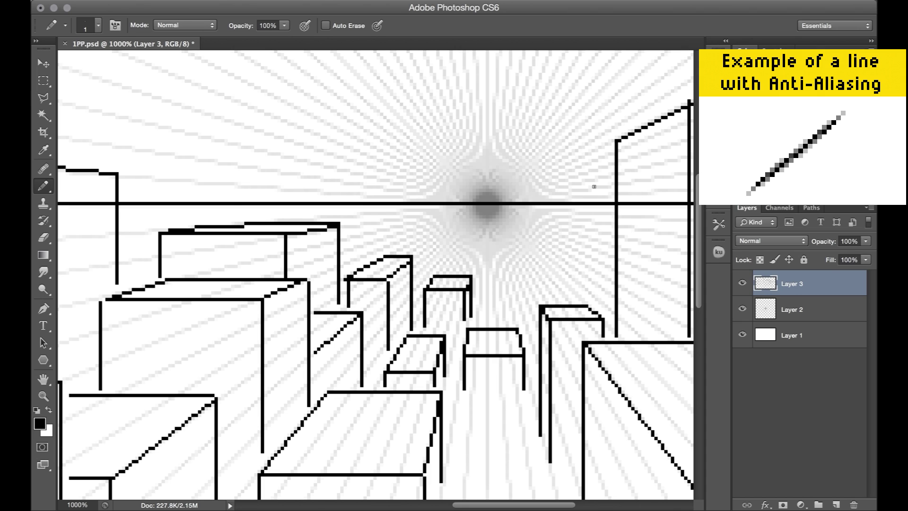
Draw a tall two-sided building rising above the horizon behind the wide background block.
{"action": "mouse_move", "coordinate": [183, 220]}
{"action": "left_mouse_down"}
{"action": "mouse_move", "coordinate": [183, 134]}
{"action": "mouse_move", "coordinate": [233, 142]}
{"action": "left_mouse_up"}
{"action": "left_click_drag", "start_coordinate": [233, 142], "coordinate": [233, 220]}
{"action": "left_click_drag", "start_coordinate": [184, 134], "coordinate": [137, 134]}
{"action": "left_click_drag", "start_coordinate": [137, 133], "coordinate": [137, 281]}
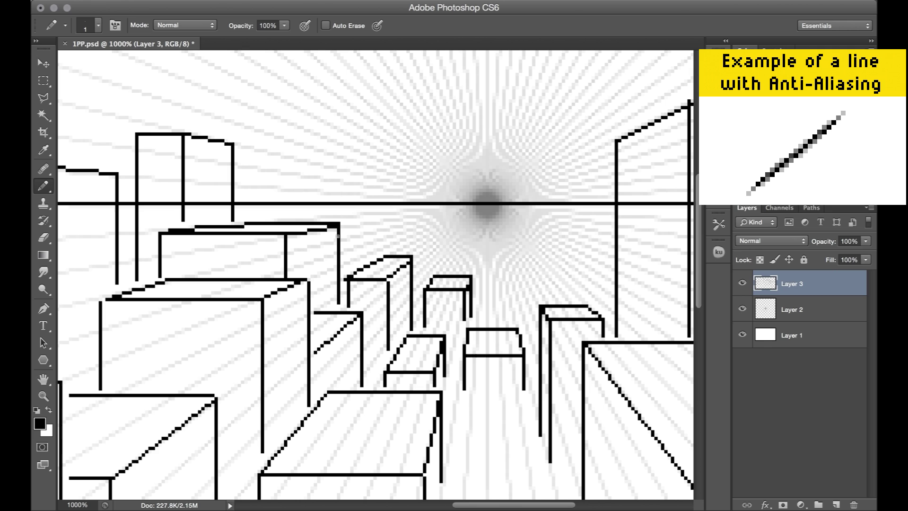
Draw a small distant box behind the narrow tall box on the right of the street.
{"action": "left_click_drag", "start_coordinate": [544, 285], "coordinate": [553, 297]}
{"action": "left_click_drag", "start_coordinate": [554, 296], "coordinate": [528, 296]}
{"action": "left_click_drag", "start_coordinate": [527, 296], "coordinate": [519, 285]}
{"action": "mouse_move", "coordinate": [518, 285]}
{"action": "left_mouse_down"}
{"action": "mouse_move", "coordinate": [552, 294]}
{"action": "mouse_move", "coordinate": [526, 296]}
{"action": "mouse_move", "coordinate": [517, 321]}
{"action": "left_mouse_up"}
{"action": "mouse_move", "coordinate": [528, 297]}
{"action": "left_mouse_down"}
{"action": "mouse_move", "coordinate": [528, 347]}
{"action": "mouse_move", "coordinate": [554, 301]}
{"action": "left_mouse_up"}
Draw a flat trapezoid roof between the central flat-roofed box and the narrow tall box on the right.
{"action": "mouse_move", "coordinate": [454, 412]}
{"action": "left_mouse_down"}
{"action": "mouse_move", "coordinate": [516, 412]}
{"action": "mouse_move", "coordinate": [531, 467]}
{"action": "left_mouse_up"}
{"action": "left_click_drag", "start_coordinate": [530, 467], "coordinate": [448, 465]}
{"action": "left_click_drag", "start_coordinate": [447, 465], "coordinate": [454, 413]}
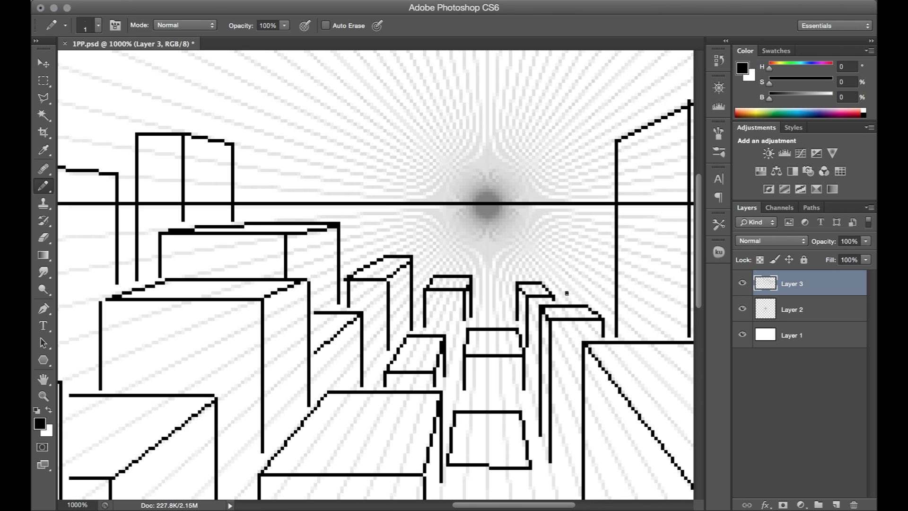
Draw the left vertical edge and sloping top edge of a background building behind the narrow tall box, right of the vanishing point.
{"action": "left_click_drag", "start_coordinate": [567, 294], "coordinate": [567, 236]}
{"action": "mouse_move", "coordinate": [568, 236]}
{"action": "left_mouse_down"}
{"action": "mouse_move", "coordinate": [606, 236]}
{"action": "mouse_move", "coordinate": [615, 254]}
{"action": "left_mouse_up"}
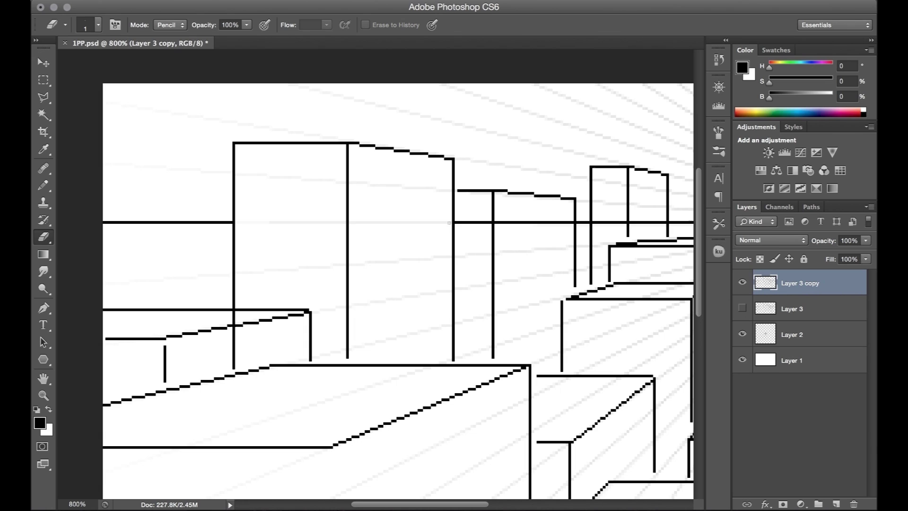
Open the roof corner of the tallest left-hand building and break its sloping roof edge into separate pixel dashes.
{"action": "left_click", "coordinate": [453, 159]}
{"action": "key", "text": "b"}
{"action": "left_click", "coordinate": [441, 159]}
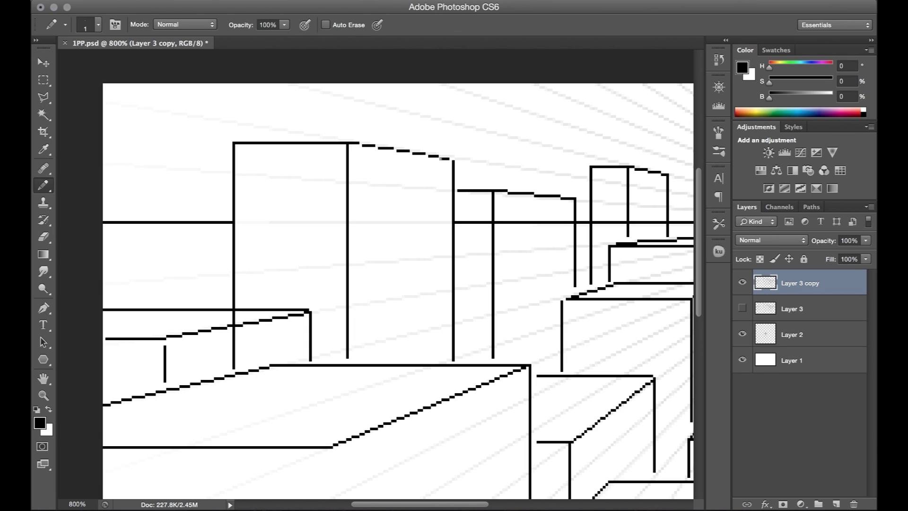
{"action": "left_click", "coordinate": [428, 156]}
{"action": "key", "text": "e"}
{"action": "left_click", "coordinate": [425, 154]}
{"action": "key", "text": "b"}
{"action": "key", "text": "r"}
{"action": "key", "text": "e"}
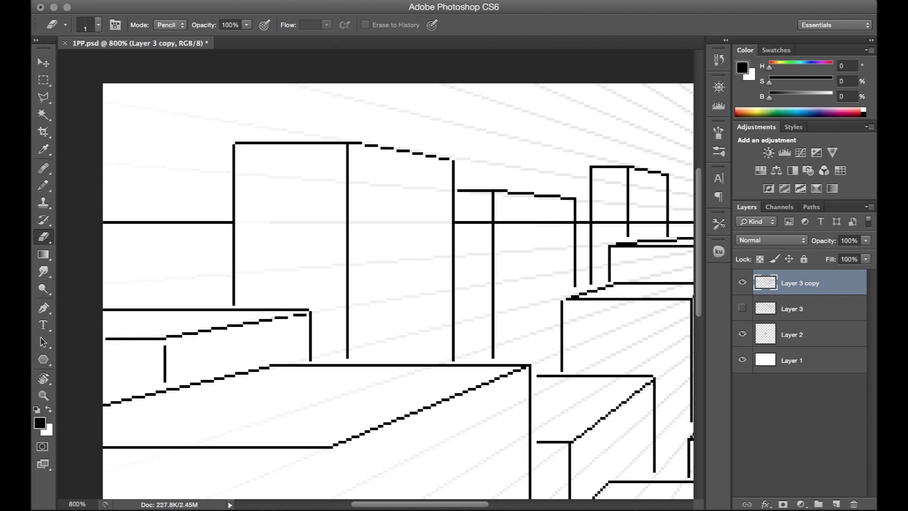
Clean up the corner joints of the low box in front of the tallest building and break its sloping roof edge.
{"action": "key", "text": "b"}
{"action": "left_click", "coordinate": [165, 344]}
{"action": "key", "text": "e"}
{"action": "left_click", "coordinate": [167, 336]}
{"action": "key", "text": "b"}
{"action": "left_click", "coordinate": [308, 312]}
{"action": "key", "text": "e"}
{"action": "left_click_drag", "start_coordinate": [308, 310], "coordinate": [311, 313]}
Erase the horizon line crossing the background buildings and break the sloping roof edge of the building beside the tallest one.
{"action": "left_click_drag", "start_coordinate": [570, 222], "coordinate": [631, 222]}
{"action": "key", "text": "b"}
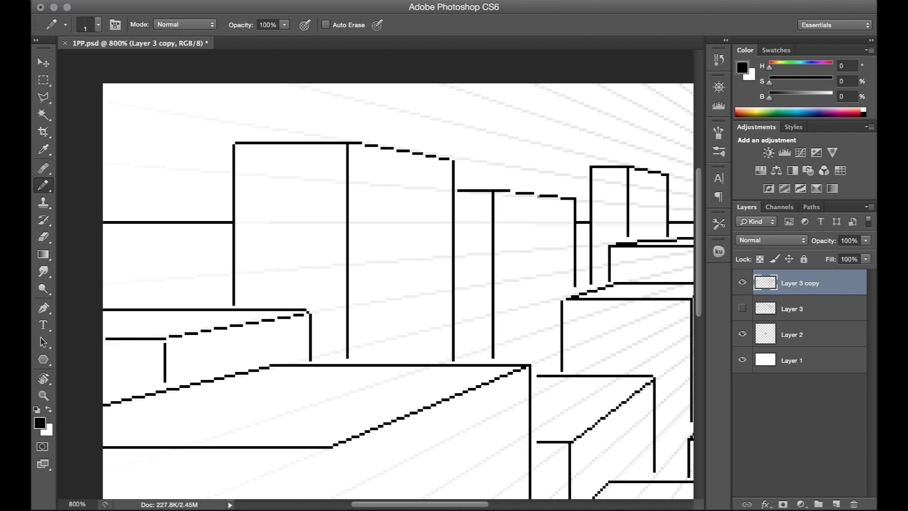
{"action": "left_click", "coordinate": [537, 195]}
{"action": "key", "text": "e"}
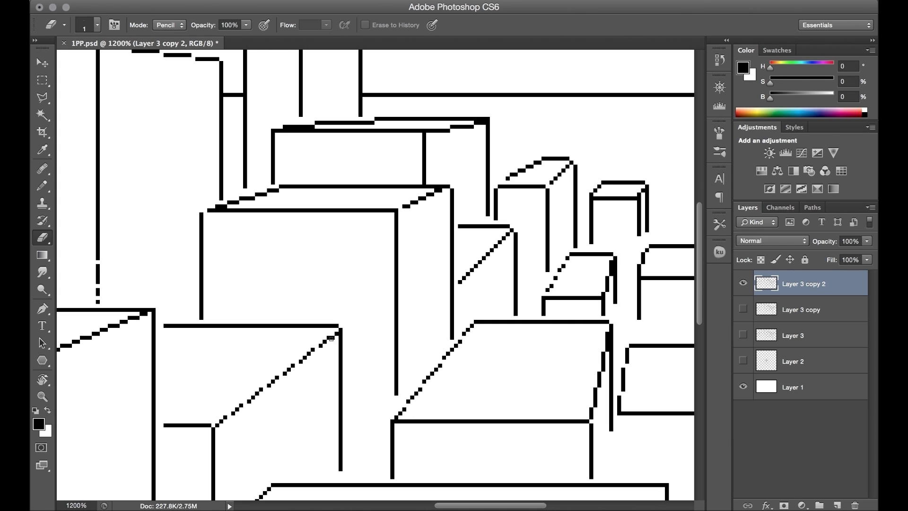
Break the diagonal roof edge of the lower-left box into separated pixels, leaving gaps at both corners.
{"action": "left_click", "coordinate": [217, 426]}
{"action": "key", "text": "b"}
{"action": "left_click", "coordinate": [229, 413]}
{"action": "key", "text": "e"}
{"action": "left_click", "coordinate": [233, 413]}
{"action": "key", "text": "b"}
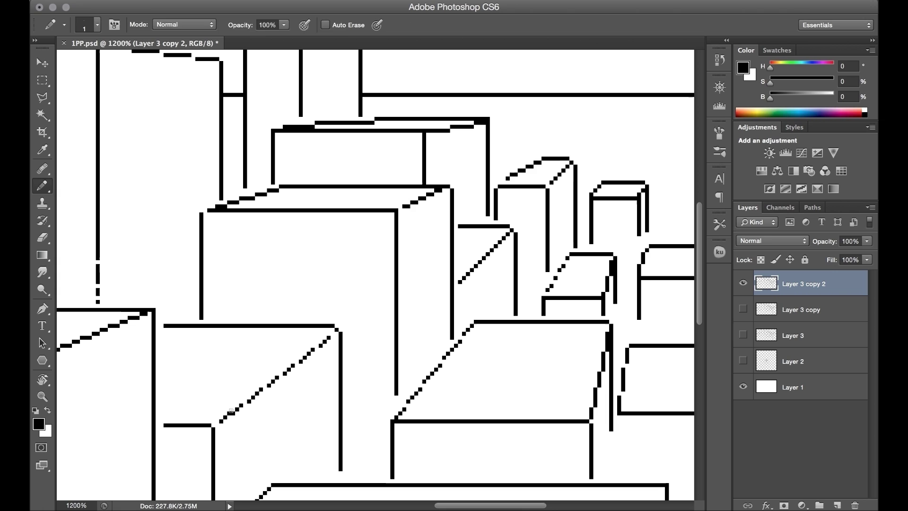
{"action": "left_click", "coordinate": [246, 402]}
{"action": "key", "text": "e"}
{"action": "left_click", "coordinate": [315, 350]}
{"action": "key", "text": "e"}
{"action": "left_click", "coordinate": [328, 338]}
{"action": "key", "text": "b"}
{"action": "left_click", "coordinate": [333, 334]}
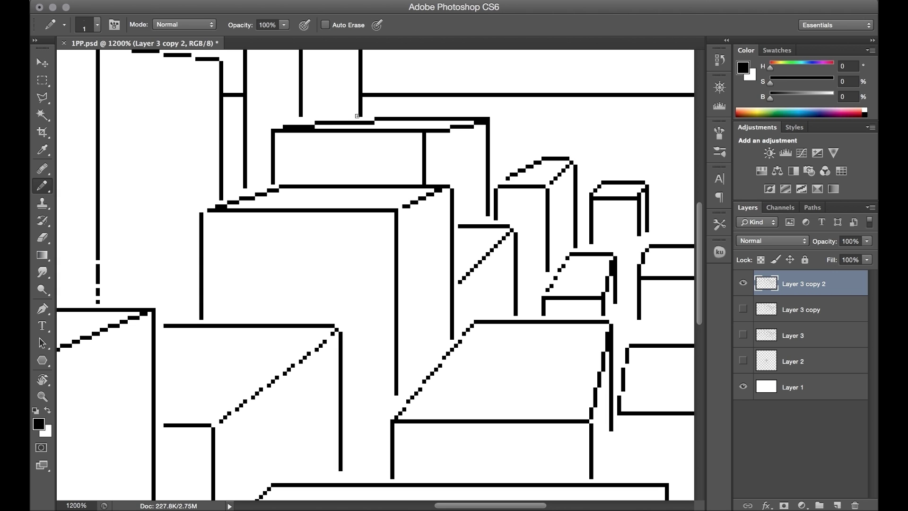
Clean up the top edges of the wide background block by opening its front-left corner and shortening its overlapping roof pixels.
{"action": "key", "text": "e"}
{"action": "left_click", "coordinate": [273, 130]}
{"action": "left_click_drag", "start_coordinate": [317, 123], "coordinate": [325, 123]}
{"action": "key", "text": "b"}
{"action": "left_click_drag", "start_coordinate": [317, 127], "coordinate": [322, 127]}
{"action": "key", "text": "e"}
{"action": "left_click_drag", "start_coordinate": [285, 127], "coordinate": [289, 127]}
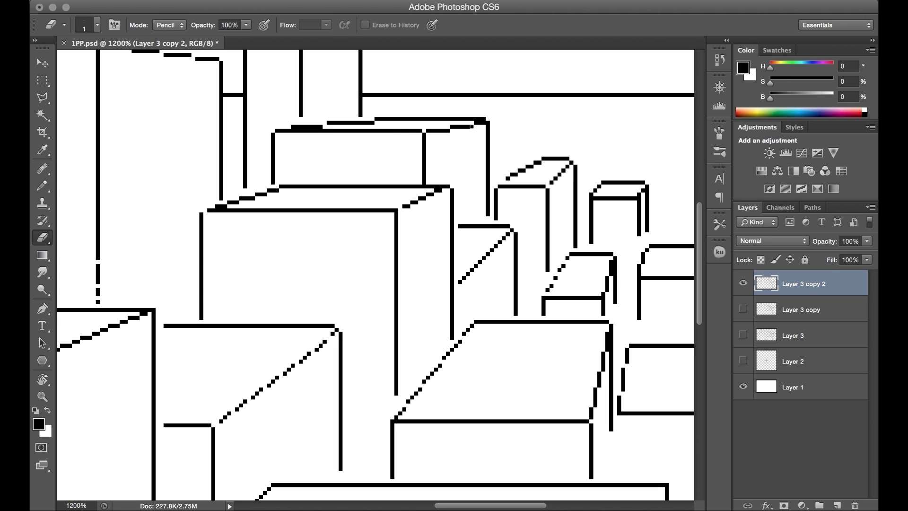
Smooth the pixel steps where the left sloping roof edge of the large central-left box meets its back edge.
{"action": "left_click", "coordinate": [265, 195]}
{"action": "key", "text": "b"}
{"action": "left_click", "coordinate": [265, 190]}
{"action": "left_click", "coordinate": [277, 187]}
{"action": "key", "text": "e"}
{"action": "left_click", "coordinate": [277, 190]}
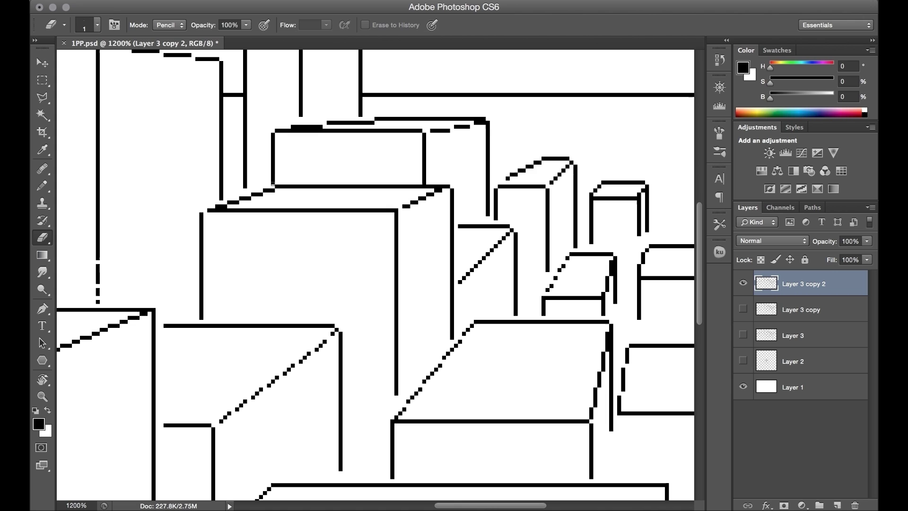
Break the lower vertical edges of the wide background block and the large box in front of it into dashes.
{"action": "left_click", "coordinate": [273, 182]}
{"action": "key", "text": "b"}
{"action": "key", "text": "e"}
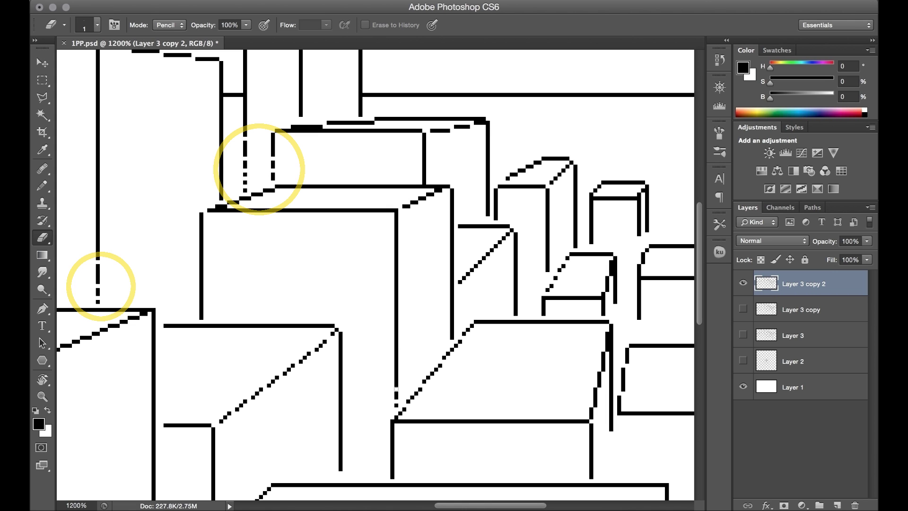
{"action": "left_click", "coordinate": [397, 333]}
{"action": "left_click", "coordinate": [453, 335]}
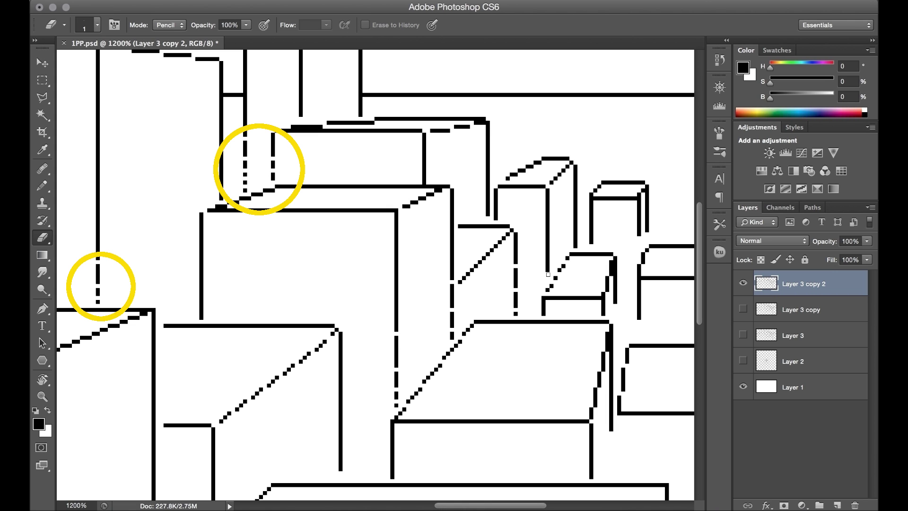
Extend the vertical edges of the small distant box downward and break their lower ends into dashes.
{"action": "key", "text": "b"}
{"action": "left_click", "coordinate": [592, 246]}
{"action": "key", "text": "e"}
{"action": "left_click", "coordinate": [592, 230]}
{"action": "key", "text": "b"}
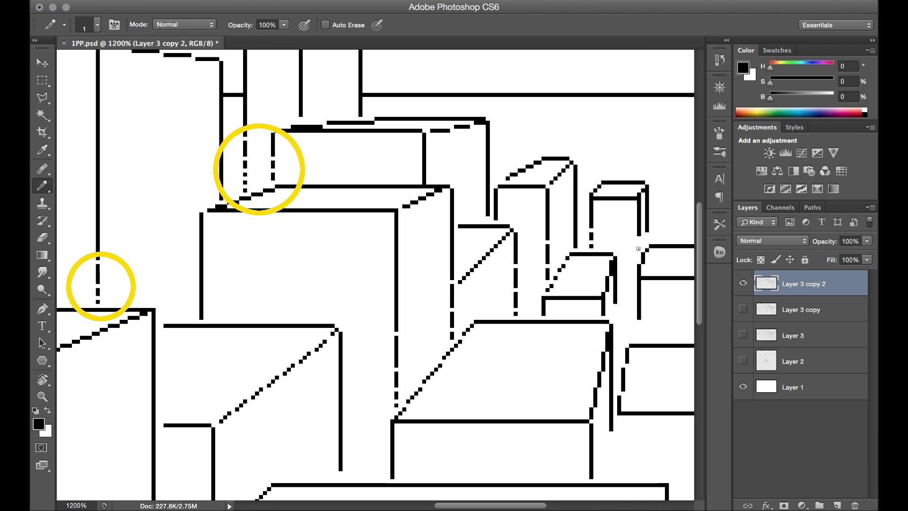
{"action": "left_click_drag", "start_coordinate": [639, 238], "coordinate": [640, 246]}
{"action": "left_click", "coordinate": [647, 237]}
{"action": "key", "text": "e"}
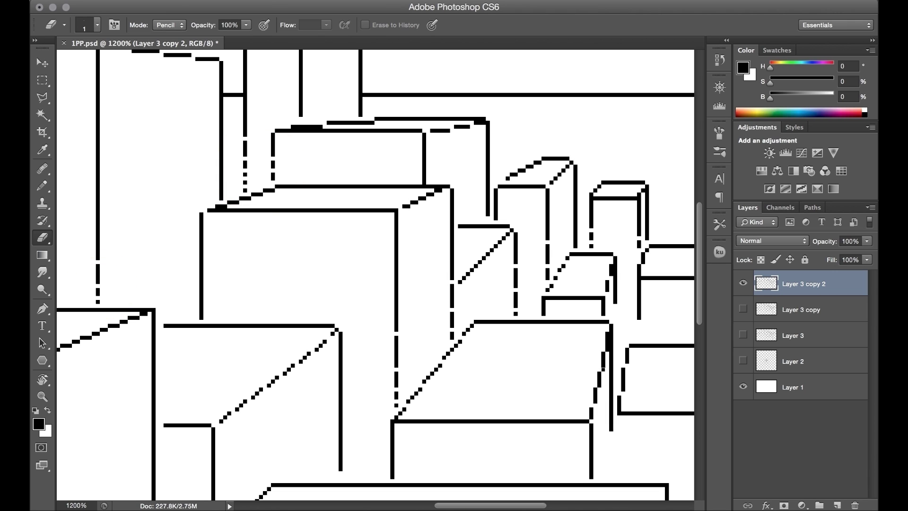
Extend and break the lower vertical edges of the central foreground box and the lower-left box into dashes.
{"action": "key", "text": "b"}
{"action": "key", "text": "e"}
{"action": "left_click", "coordinate": [612, 469]}
{"action": "left_click", "coordinate": [611, 440]}
{"action": "left_click", "coordinate": [592, 473]}
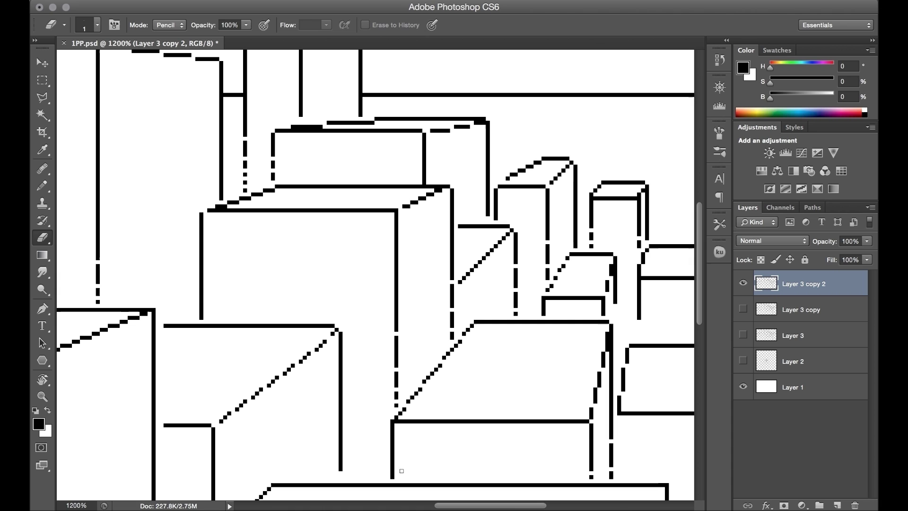
{"action": "left_click", "coordinate": [392, 472]}
{"action": "key", "text": "b"}
{"action": "left_click_drag", "start_coordinate": [341, 473], "coordinate": [341, 477]}
{"action": "key", "text": "e"}
Select the lower part of the long foreground diagonal and shift it one pixel left to remove its upper kink.
{"action": "scroll", "coordinate": [339, 387], "scroll_direction": "down", "scroll_amount": 5}
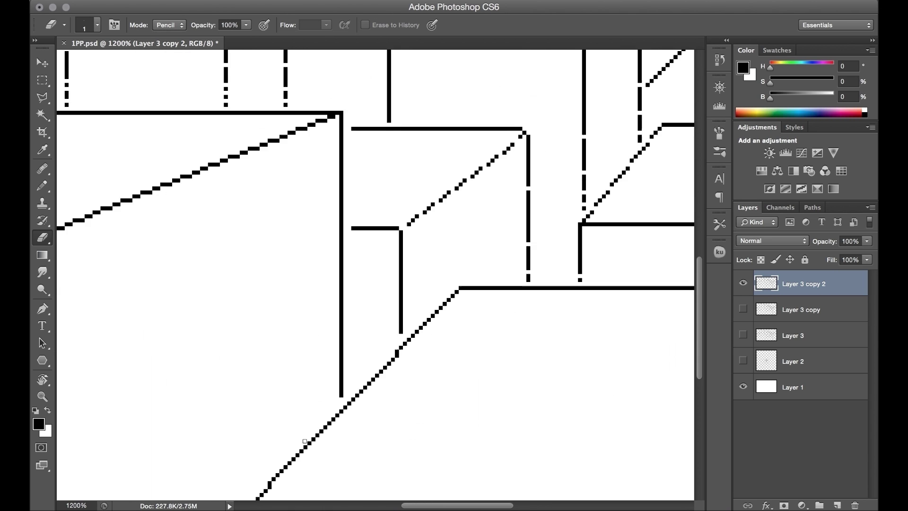
{"action": "scroll", "coordinate": [379, 369], "scroll_direction": "left", "scroll_amount": 2}
{"action": "key", "text": "m"}
{"action": "left_click_drag", "start_coordinate": [472, 209], "coordinate": [223, 408]}
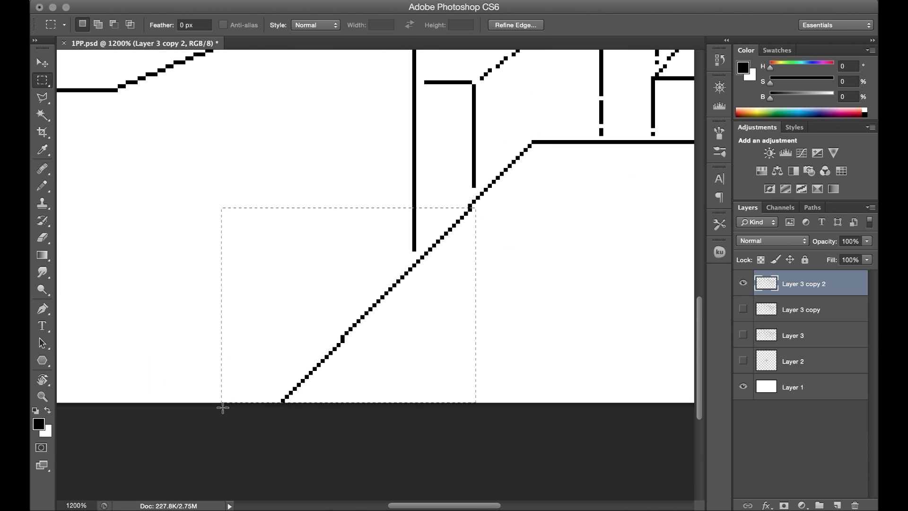
{"action": "key", "text": "super+Left"}
{"action": "key", "text": "super+d"}
Clean up stray pixels at the foot of the long vertical edge and shift the lowest diagonal segment one pixel left.
{"action": "key", "text": "e"}
{"action": "mouse_move", "coordinate": [410, 250]}
{"action": "left_mouse_down"}
{"action": "mouse_move", "coordinate": [411, 210]}
{"action": "mouse_move", "coordinate": [412, 252]}
{"action": "left_mouse_up"}
{"action": "key", "text": "b"}
{"action": "key", "text": "e"}
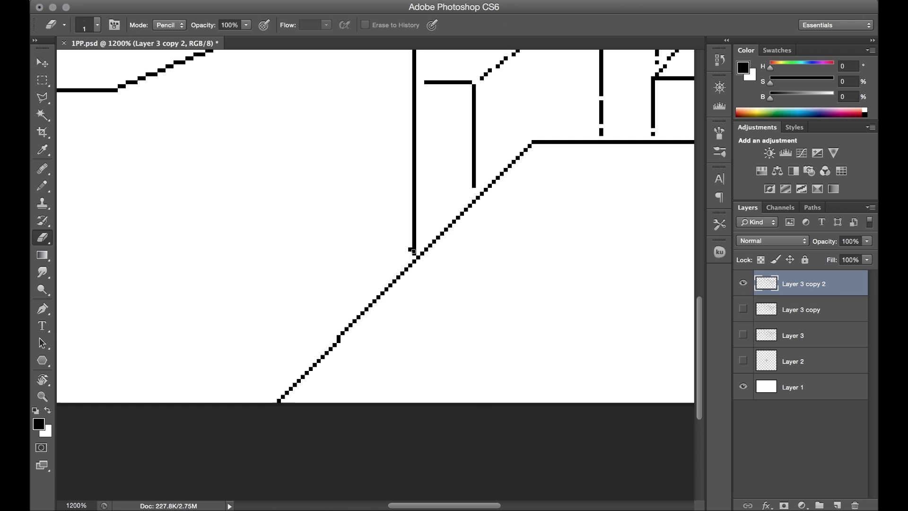
{"action": "left_click", "coordinate": [411, 250]}
{"action": "key", "text": "m"}
{"action": "left_click_drag", "start_coordinate": [364, 406], "coordinate": [197, 342]}
{"action": "key", "text": "super+Left"}
Break the lower ends of the two vertical edges above the foreground diagonal into dashes.
{"action": "key", "text": "e"}
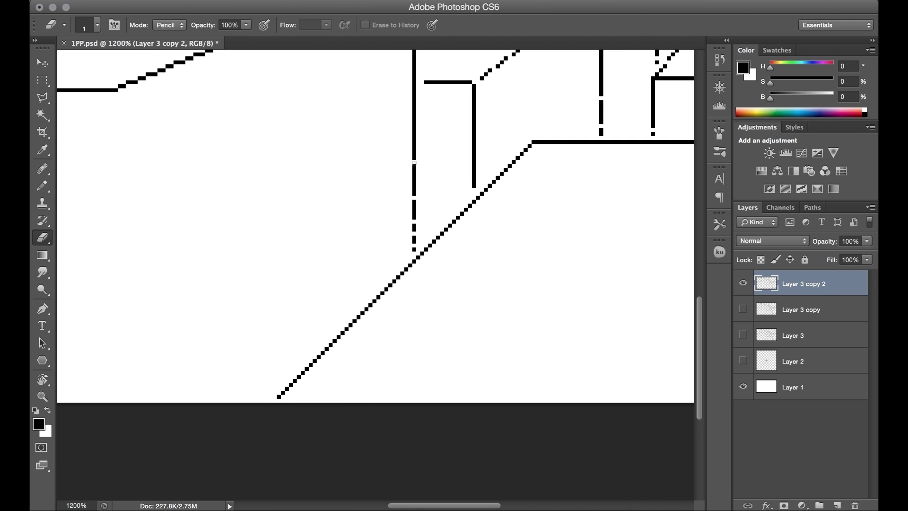
{"action": "left_click", "coordinate": [415, 102]}
{"action": "key", "text": "b"}
{"action": "key", "text": "e"}
{"action": "left_click", "coordinate": [474, 187]}
{"action": "left_click", "coordinate": [474, 146]}
Draw a vertical edge down from the front corner of the large foreground box in the lower left.
{"action": "scroll", "coordinate": [399, 154], "scroll_direction": "left", "scroll_amount": 10}
{"action": "key", "text": "b"}
{"action": "left_click_drag", "start_coordinate": [372, 90], "coordinate": [372, 345]}
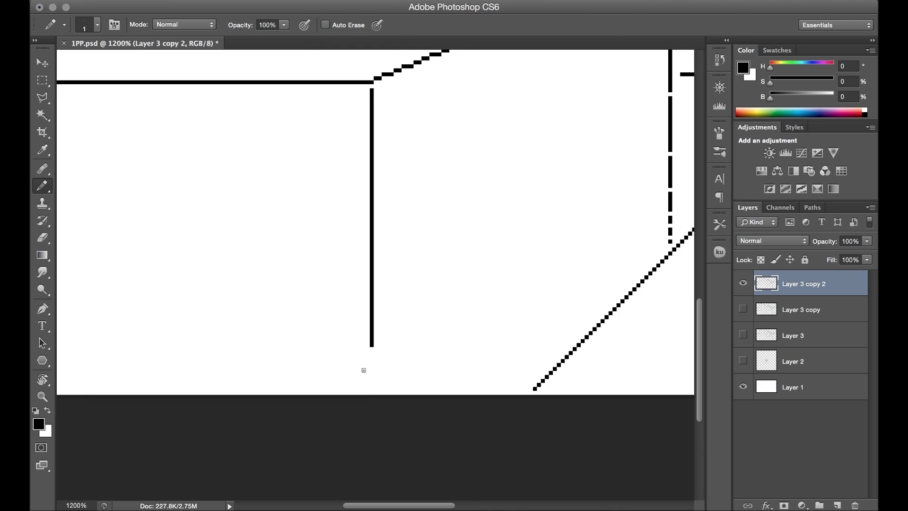
{"action": "scroll", "coordinate": [364, 370], "scroll_direction": "up", "scroll_amount": 10}
{"action": "scroll", "coordinate": [364, 370], "scroll_direction": "right", "scroll_amount": 4}
{"action": "key", "text": "e"}
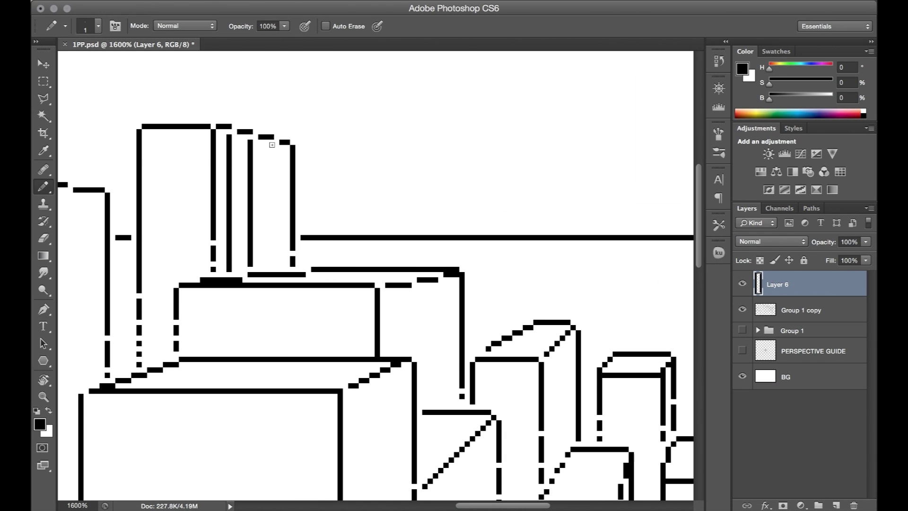
Draw evenly spaced vertical lines down the narrow side face of the tall background building, adjusting the spacing of the existing ones.
{"action": "left_click_drag", "start_coordinate": [271, 145], "coordinate": [271, 266]}
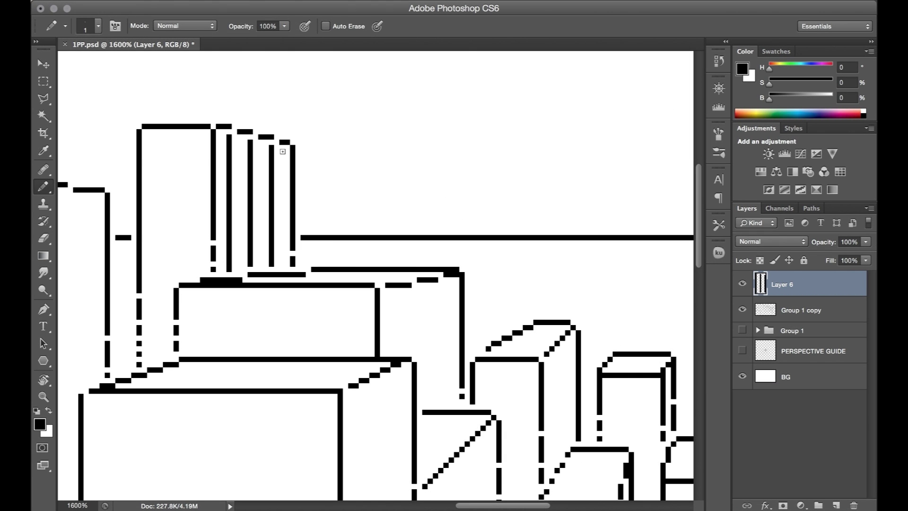
{"action": "key", "text": "m"}
{"action": "left_click_drag", "start_coordinate": [282, 137], "coordinate": [237, 270]}
{"action": "key", "text": "super+Left"}
{"action": "key", "text": "super+Left"}
{"action": "mouse_move", "coordinate": [276, 138]}
{"action": "left_mouse_down"}
{"action": "mouse_move", "coordinate": [256, 269]}
{"action": "mouse_move", "coordinate": [277, 264]}
{"action": "left_mouse_up"}
{"action": "key", "text": "super+d"}
{"action": "key", "text": "b"}
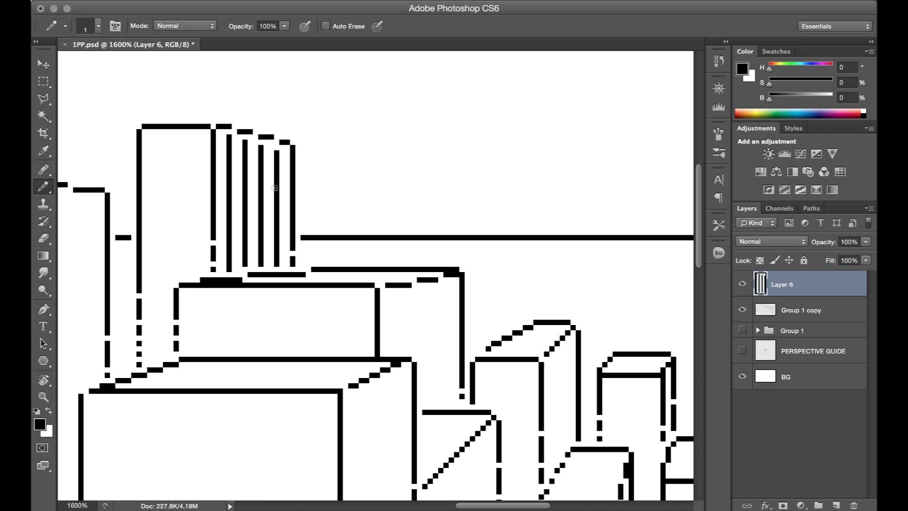
Draw two parallel band lines around the front and side faces of the wide background block, using the perspective guide for their slope.
{"action": "mouse_move", "coordinate": [181, 323]}
{"action": "left_mouse_down"}
{"action": "mouse_move", "coordinate": [374, 322]}
{"action": "mouse_move", "coordinate": [460, 301]}
{"action": "left_mouse_up"}
{"action": "left_click", "coordinate": [383, 323]}
{"action": "left_click", "coordinate": [742, 351]}
{"action": "left_click", "coordinate": [178, 337]}
{"action": "left_click", "coordinate": [375, 338], "text": "shift"}
{"action": "left_click", "coordinate": [456, 311], "text": "shift"}
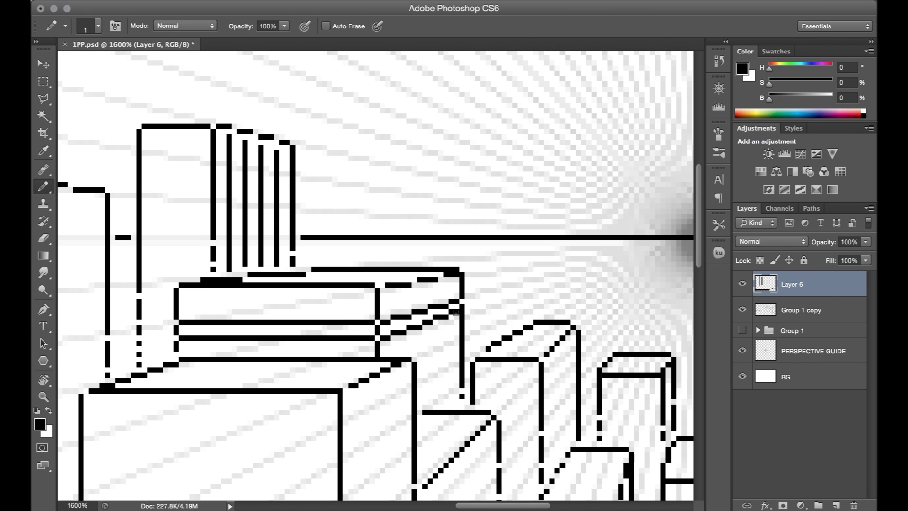
{"action": "left_click", "coordinate": [742, 309]}
{"action": "left_click", "coordinate": [742, 309]}
{"action": "left_click", "coordinate": [743, 351]}
Try to break the band's sloping lines on the block's side face into dashes.
{"action": "key", "text": "e"}
{"action": "left_click", "coordinate": [446, 306]}
{"action": "left_click", "coordinate": [446, 317]}
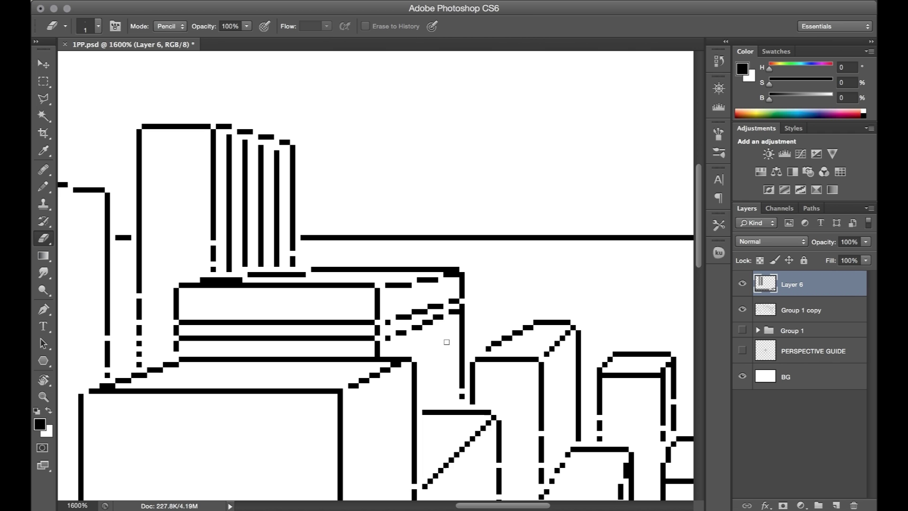
Undo the erasures made along the band lines of the wide background block.
{"action": "key", "text": "super+alt+z"}
{"action": "key", "text": "super+alt+z"}
{"action": "key", "text": "super+alt+z"}
{"action": "key", "text": "super+alt+z"}
{"action": "key", "text": "super+alt+z"}
{"action": "key", "text": "super+alt+z"}
{"action": "key", "text": "super+alt+z"}
{"action": "key", "text": "super+alt+z"}
Fill the band between the two lines with solid black across the block's front and side faces.
{"action": "key", "text": "b"}
{"action": "left_click_drag", "start_coordinate": [457, 306], "coordinate": [381, 332]}
{"action": "left_click", "coordinate": [181, 330], "text": "shift"}
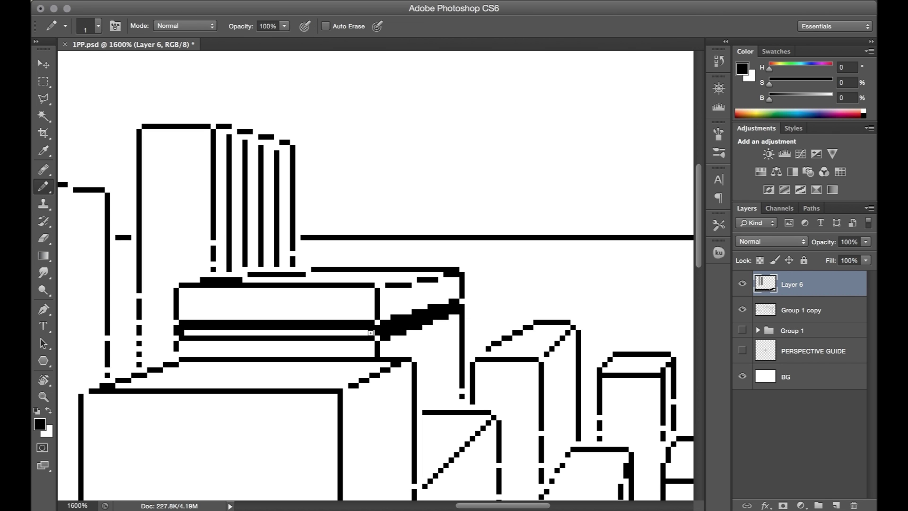
{"action": "left_click", "coordinate": [378, 329], "text": "shift"}
{"action": "left_click", "coordinate": [377, 322]}
{"action": "left_click", "coordinate": [377, 338]}
Refine the black band's sloping edge and erase a one-pixel gap in it along the block's corner.
{"action": "key", "text": "e"}
{"action": "left_click", "coordinate": [393, 317]}
{"action": "key", "text": "b"}
{"action": "left_click", "coordinate": [447, 302]}
{"action": "key", "text": "e"}
{"action": "left_click", "coordinate": [377, 338]}
{"action": "left_click", "coordinate": [378, 322], "text": "shift"}
{"action": "key", "text": "b"}
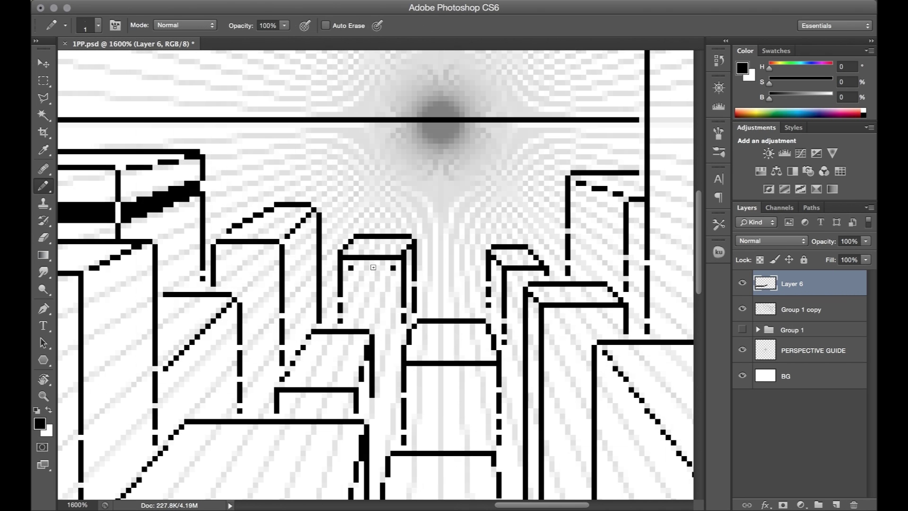
Complete a row of window dots on the small distant box's front face and duplicate it downward into a grid.
{"action": "left_click", "coordinate": [372, 268]}
{"action": "left_click", "coordinate": [382, 268]}
{"action": "left_click", "coordinate": [361, 268]}
{"action": "key", "text": "m"}
{"action": "left_click_drag", "start_coordinate": [348, 265], "coordinate": [396, 271]}
{"action": "key", "text": "v"}
{"action": "key", "text": "b"}
Add extra window dots below the grid in the narrow visible strip of the small distant box's front face.
{"action": "left_click", "coordinate": [394, 331]}
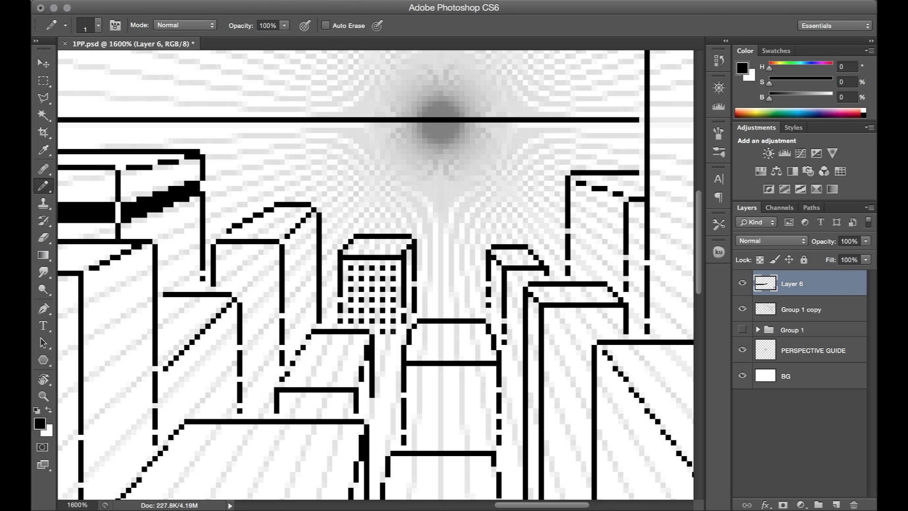
{"action": "left_click", "coordinate": [393, 353]}
{"action": "left_click", "coordinate": [393, 363]}
{"action": "left_click", "coordinate": [383, 342]}
Draw a tiny rooftop structure with a white centre on the small distant box's roof.
{"action": "left_click_drag", "start_coordinate": [367, 242], "coordinate": [377, 241]}
{"action": "key", "text": "x"}
{"action": "left_click", "coordinate": [372, 236]}
{"action": "key", "text": "x"}
{"action": "left_click", "coordinate": [371, 246]}
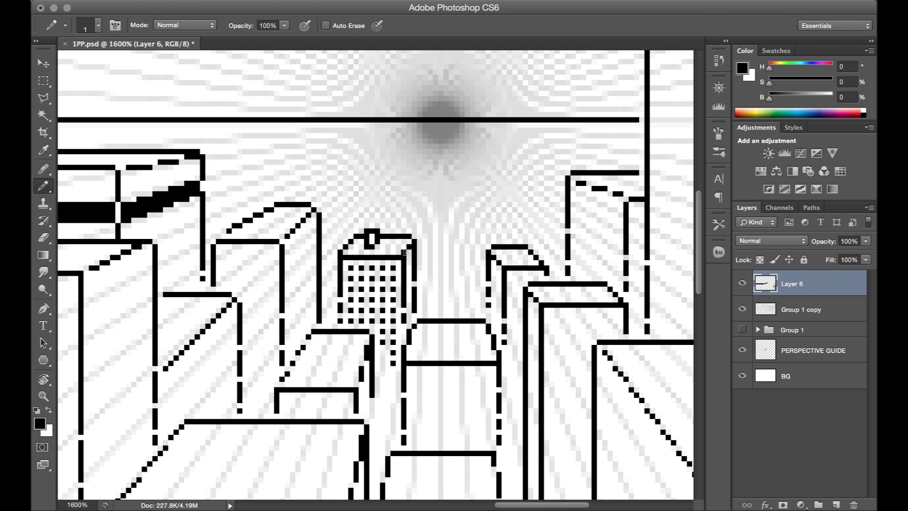
Draw a small rooftop structure with a white centre and an inset border on the roof of the central box near the vanishing point.
{"action": "key", "text": "x"}
{"action": "left_click", "coordinate": [448, 321]}
{"action": "mouse_move", "coordinate": [452, 310]}
{"action": "left_mouse_down"}
{"action": "mouse_move", "coordinate": [441, 337]}
{"action": "mouse_move", "coordinate": [419, 342]}
{"action": "left_mouse_up"}
{"action": "key", "text": "x"}
{"action": "key", "text": "x"}
{"action": "left_click", "coordinate": [504, 342]}
{"action": "key", "text": "x"}
{"action": "left_click_drag", "start_coordinate": [477, 326], "coordinate": [483, 342]}
{"action": "left_click_drag", "start_coordinate": [414, 353], "coordinate": [488, 353]}
{"action": "left_click_drag", "start_coordinate": [428, 316], "coordinate": [483, 316]}
{"action": "key", "text": "e"}
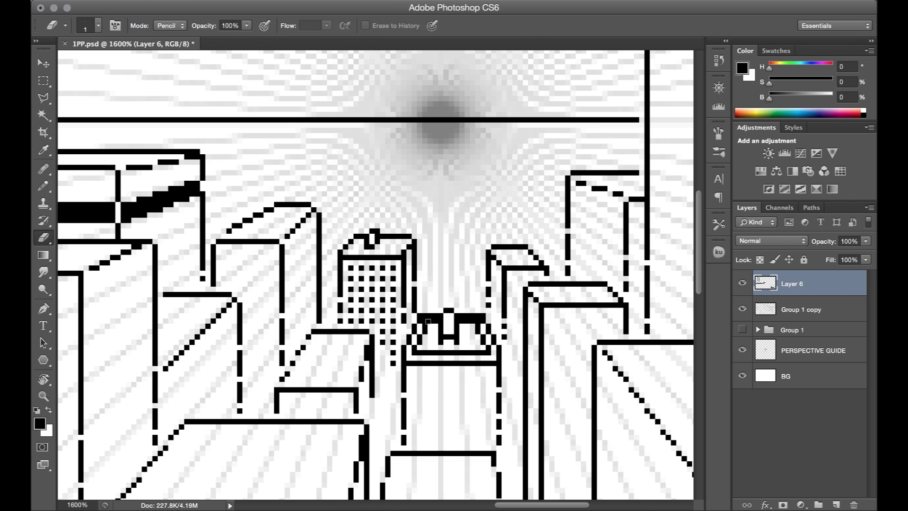
Draw evenly spaced diagonal stripes down the side face of the box to the left of the dotted building.
{"action": "key", "text": "b"}
{"action": "key", "text": "x"}
{"action": "key", "text": "x"}
{"action": "left_click", "coordinate": [292, 247]}
{"action": "left_click", "coordinate": [310, 232], "text": "shift"}
{"action": "left_click", "coordinate": [292, 268]}
{"action": "left_click", "coordinate": [309, 252], "text": "shift"}
{"action": "left_click", "coordinate": [293, 294]}
{"action": "left_click", "coordinate": [308, 278], "text": "shift"}
{"action": "left_click", "coordinate": [293, 320]}
{"action": "left_click", "coordinate": [309, 305], "text": "shift"}
{"action": "key", "text": "m"}
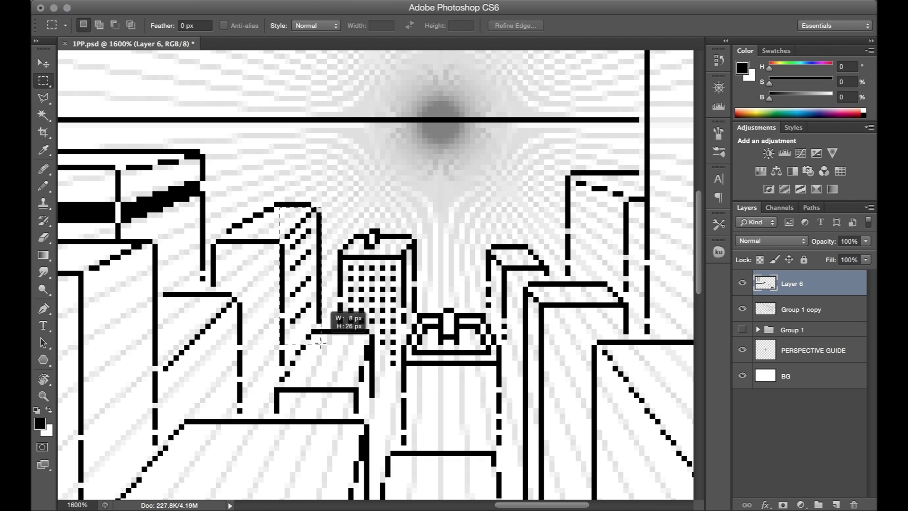
Draw a narrow two-faced tower on the striped box's roof.
{"action": "left_click_drag", "start_coordinate": [260, 183], "coordinate": [261, 231]}
{"action": "key", "text": "e"}
{"action": "key", "text": "b"}
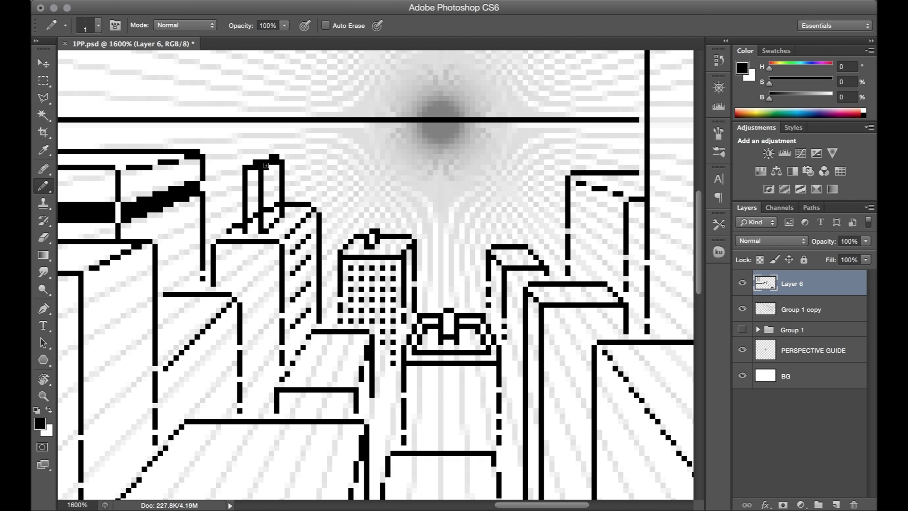
Shorten the rooftop tower on the striped box and clear the roof edge line showing through its base.
{"action": "key", "text": "m"}
{"action": "left_click_drag", "start_coordinate": [239, 155], "coordinate": [294, 176]}
{"action": "key", "text": "Delete"}
{"action": "key", "text": "b"}
{"action": "key", "text": "e"}
{"action": "key", "text": "b"}
{"action": "key", "text": "x"}
{"action": "left_click_drag", "start_coordinate": [273, 210], "coordinate": [250, 221]}
{"action": "key", "text": "x"}
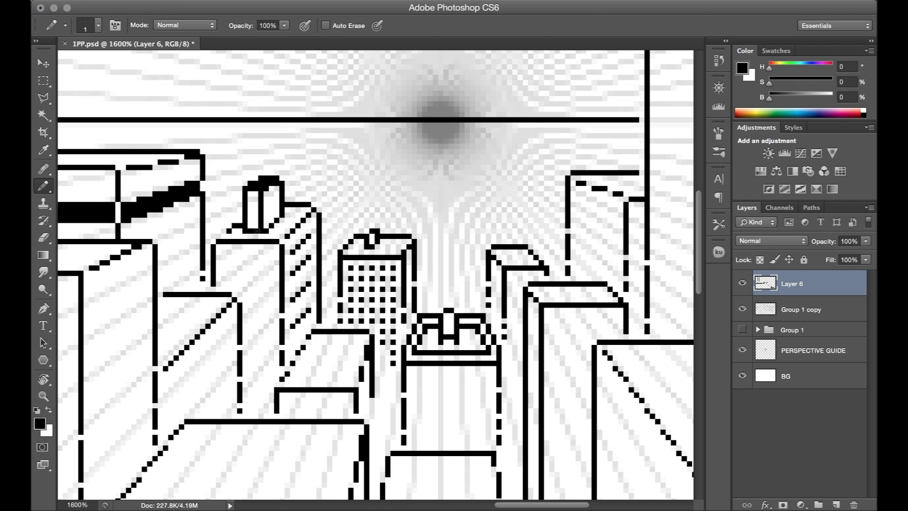
Draw a framed window strip and a tall narrow panel with softened corners on the striped box's front face.
{"action": "key", "text": "x"}
{"action": "key", "text": "x"}
{"action": "mouse_move", "coordinate": [224, 258]}
{"action": "left_mouse_down"}
{"action": "mouse_move", "coordinate": [271, 284]}
{"action": "mouse_move", "coordinate": [234, 273]}
{"action": "mouse_move", "coordinate": [271, 366]}
{"action": "left_mouse_up"}
{"action": "left_click_drag", "start_coordinate": [271, 369], "coordinate": [251, 298]}
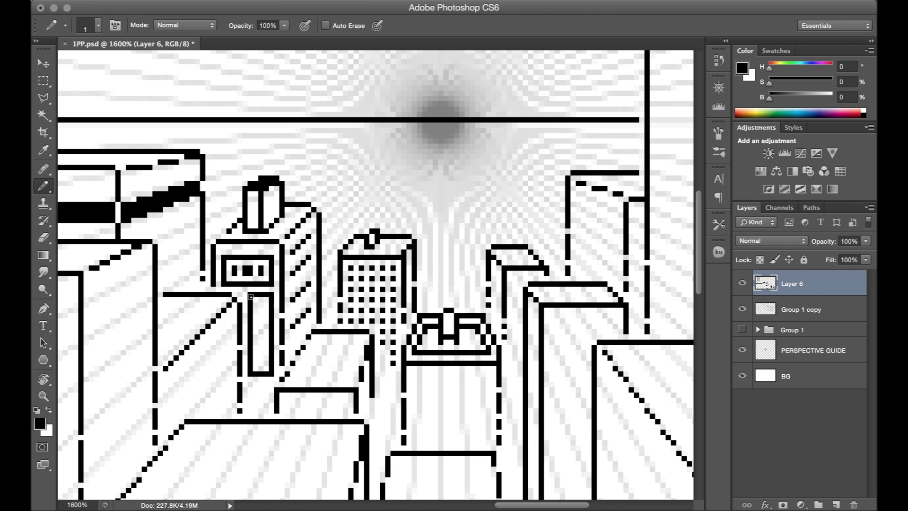
{"action": "key", "text": "e"}
{"action": "key", "text": "b"}
Draw an inset border with a thick black back edge on the roof of the low box below the striped building.
{"action": "left_click_drag", "start_coordinate": [253, 337], "coordinate": [352, 342]}
{"action": "left_click_drag", "start_coordinate": [295, 379], "coordinate": [351, 379]}
{"action": "mouse_move", "coordinate": [298, 373]}
{"action": "left_mouse_down"}
{"action": "mouse_move", "coordinate": [314, 348]}
{"action": "mouse_move", "coordinate": [350, 374]}
{"action": "mouse_move", "coordinate": [315, 348]}
{"action": "left_mouse_up"}
{"action": "key", "text": "e"}
{"action": "key", "text": "b"}
Draw two horizontal lines across the low box's front face.
{"action": "left_click_drag", "start_coordinate": [287, 401], "coordinate": [346, 400]}
{"action": "left_click_drag", "start_coordinate": [346, 411], "coordinate": [288, 411]}
{"action": "key", "text": "e"}
{"action": "key", "text": "b"}
{"action": "key", "text": "e"}
Duplicate the Group 1 copy layer, merge the duplicate with Layer 6 and hide the original Group 1 copy.
{"action": "left_click", "coordinate": [799, 310]}
{"action": "key", "text": "super+j"}
{"action": "mouse_move", "coordinate": [572, 230]}
{"action": "left_mouse_down"}
{"action": "mouse_move", "coordinate": [626, 202]}
{"action": "mouse_move", "coordinate": [568, 234]}
{"action": "left_mouse_up"}
{"action": "left_click", "coordinate": [793, 287], "text": "shift"}
{"action": "key", "text": "super+e"}
{"action": "left_click", "coordinate": [742, 309]}
Draw a taller flat-topped tier with a receding side face on the distant building beside the tall vertical edge.
{"action": "left_click_drag", "start_coordinate": [610, 202], "coordinate": [610, 152]}
{"action": "left_click_drag", "start_coordinate": [610, 151], "coordinate": [644, 152]}
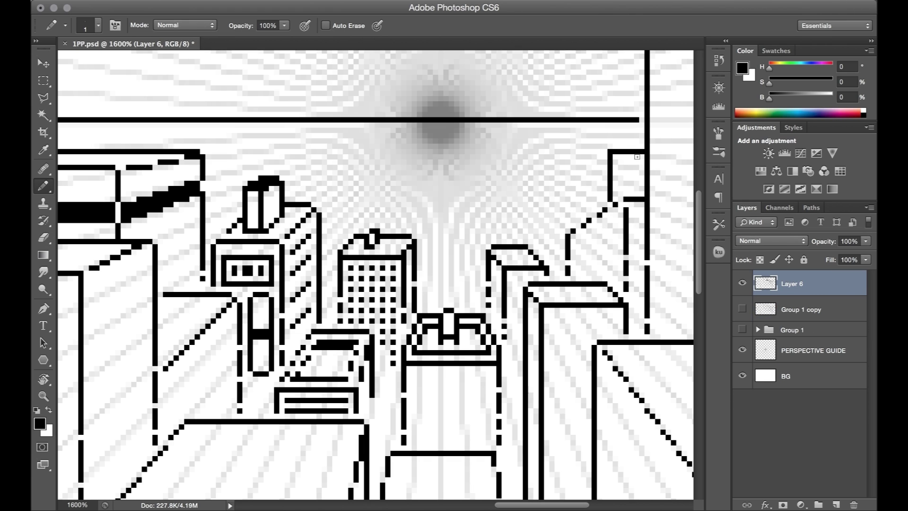
{"action": "mouse_move", "coordinate": [584, 216]}
{"action": "left_mouse_down"}
{"action": "mouse_move", "coordinate": [589, 147]}
{"action": "mouse_move", "coordinate": [642, 151]}
{"action": "mouse_move", "coordinate": [600, 168]}
{"action": "mouse_move", "coordinate": [600, 183]}
{"action": "left_mouse_up"}
{"action": "key", "text": "e"}
{"action": "left_click", "coordinate": [595, 147]}
{"action": "key", "text": "b"}
{"action": "key", "text": "e"}
{"action": "left_click", "coordinate": [600, 142]}
{"action": "key", "text": "b"}
Add small window marks to the faces of the distant building's taller tier.
{"action": "left_click_drag", "start_coordinate": [595, 200], "coordinate": [600, 199]}
{"action": "left_click_drag", "start_coordinate": [626, 167], "coordinate": [632, 167]}
{"action": "key", "text": "super+Left"}
{"action": "key", "text": "super+Left"}
Draw a horizontal line below the large foreground block's front roof edge to continue the ledge band from its side face.
{"action": "key", "text": "super+d"}
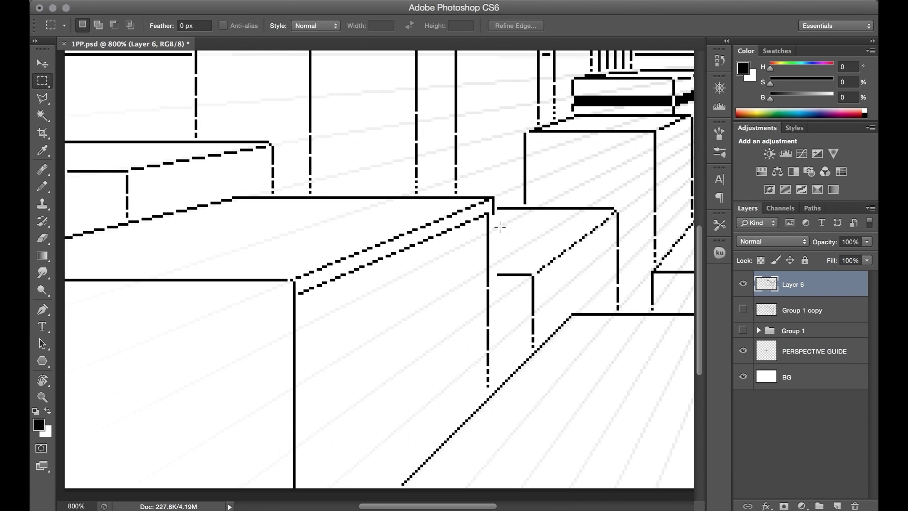
{"action": "key", "text": "b"}
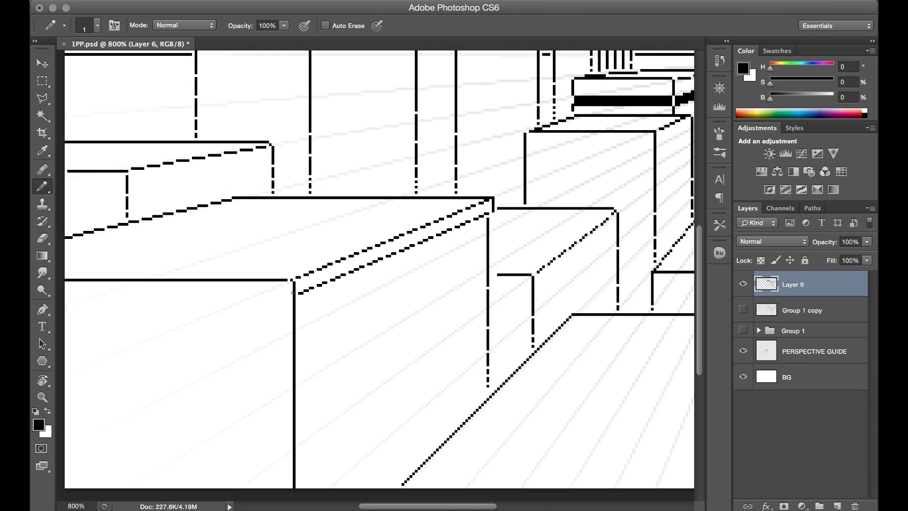
{"action": "left_click_drag", "start_coordinate": [291, 293], "coordinate": [65, 293]}
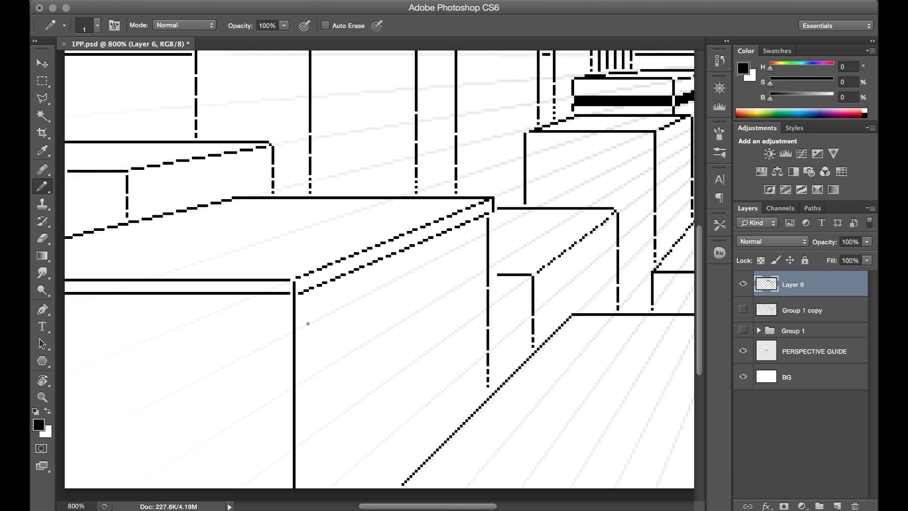
Draw a sloping line in perspective across the large block's side face and cut it into three window-width segments.
{"action": "left_click", "coordinate": [308, 379]}
{"action": "left_click", "coordinate": [482, 274], "text": "shift"}
{"action": "key", "text": "m"}
{"action": "left_click_drag", "start_coordinate": [361, 410], "coordinate": [354, 336]}
{"action": "key", "text": "Delete"}
{"action": "mouse_move", "coordinate": [487, 308]}
{"action": "left_mouse_down"}
{"action": "mouse_move", "coordinate": [466, 269]}
{"action": "mouse_move", "coordinate": [338, 358]}
{"action": "mouse_move", "coordinate": [365, 296]}
{"action": "left_mouse_up"}
{"action": "key", "text": "Delete"}
{"action": "key", "text": "super+Right"}
Draw a vertical edge rising from the far end of each sloping window segment.
{"action": "key", "text": "b"}
{"action": "left_click_drag", "start_coordinate": [419, 310], "coordinate": [419, 269]}
{"action": "left_click_drag", "start_coordinate": [472, 280], "coordinate": [473, 243]}
{"action": "key", "text": "m"}
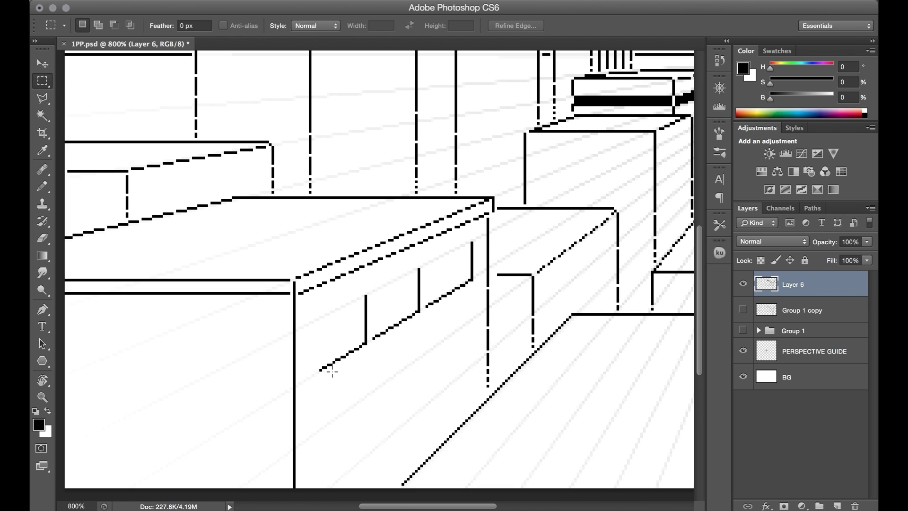
Clean up the three sloping bottom edges of the windows on the large block's side face.
{"action": "key", "text": "e"}
{"action": "left_click_drag", "start_coordinate": [319, 371], "coordinate": [350, 352]}
{"action": "key", "text": "m"}
{"action": "left_click_drag", "start_coordinate": [418, 304], "coordinate": [373, 350]}
{"action": "key", "text": "Delete"}
{"action": "left_click_drag", "start_coordinate": [470, 276], "coordinate": [428, 328]}
{"action": "key", "text": "Delete"}
Complete the three window outlines with sloping top edges and vertical near edges.
{"action": "left_click_drag", "start_coordinate": [314, 343], "coordinate": [364, 382]}
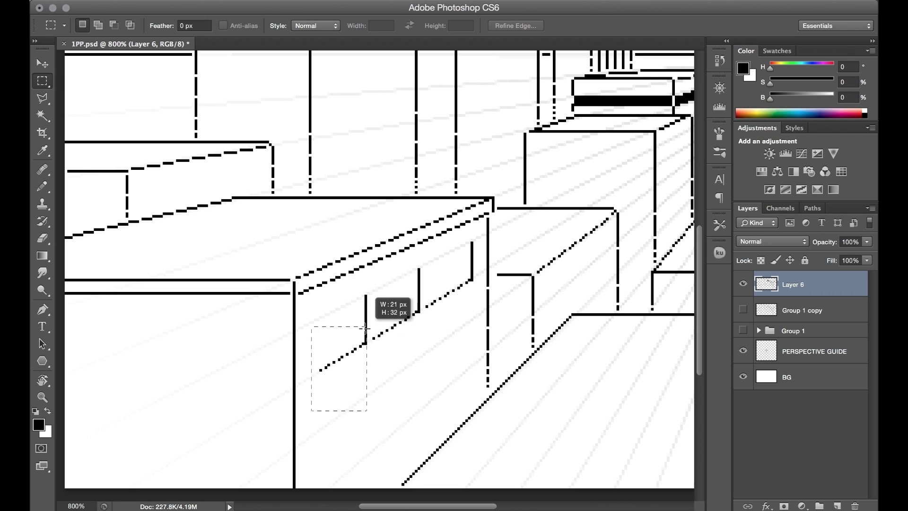
{"action": "key", "text": "b"}
{"action": "left_click_drag", "start_coordinate": [366, 296], "coordinate": [364, 296]}
{"action": "left_click", "coordinate": [364, 296], "text": "shift"}
{"action": "left_click_drag", "start_coordinate": [320, 370], "coordinate": [320, 296]}
{"action": "key", "text": "m"}
{"action": "left_click_drag", "start_coordinate": [344, 308], "coordinate": [450, 255]}
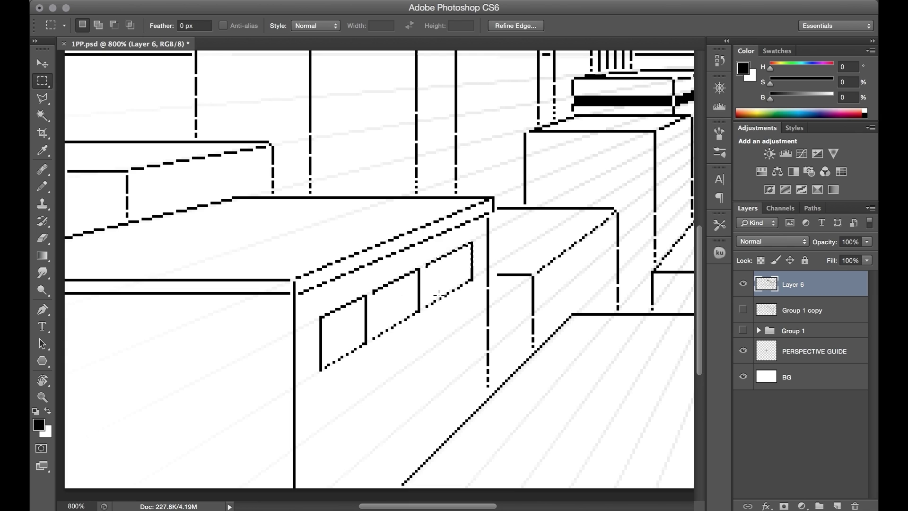
{"action": "left_click_drag", "start_coordinate": [473, 286], "coordinate": [471, 241]}
{"action": "key", "text": "b"}
{"action": "left_click_drag", "start_coordinate": [373, 337], "coordinate": [373, 292]}
{"action": "left_click_drag", "start_coordinate": [427, 305], "coordinate": [427, 265]}
Thicken the sills of the three windows by repeating their dotted bottom edges below and darkening the near corners.
{"action": "key", "text": "m"}
{"action": "mouse_move", "coordinate": [331, 340]}
{"action": "left_mouse_down"}
{"action": "mouse_move", "coordinate": [368, 383]}
{"action": "mouse_move", "coordinate": [324, 372]}
{"action": "mouse_move", "coordinate": [373, 343]}
{"action": "left_mouse_up"}
{"action": "key", "text": "ctrl+d"}
{"action": "key", "text": "b"}
{"action": "key", "text": "m"}
{"action": "mouse_move", "coordinate": [347, 361]}
{"action": "left_mouse_down"}
{"action": "mouse_move", "coordinate": [453, 297]}
{"action": "mouse_move", "coordinate": [326, 323]}
{"action": "left_mouse_up"}
{"action": "key", "text": "super+d"}
Draw inner vertical frame lines along the sides of the three windows.
{"action": "key", "text": "b"}
{"action": "left_click_drag", "start_coordinate": [379, 331], "coordinate": [379, 296]}
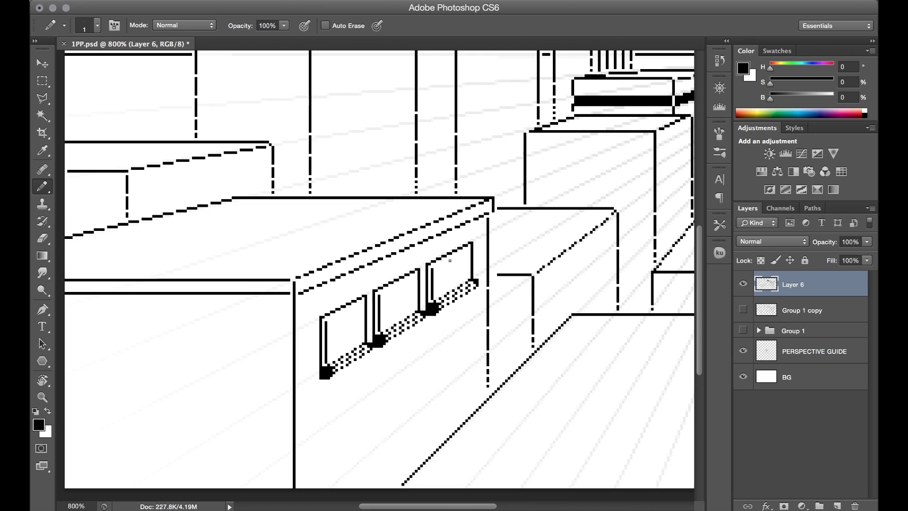
{"action": "left_click_drag", "start_coordinate": [467, 249], "coordinate": [467, 280]}
{"action": "left_click_drag", "start_coordinate": [414, 275], "coordinate": [414, 311]}
{"action": "left_click_drag", "start_coordinate": [360, 306], "coordinate": [360, 324]}
Outline another perspective window below the farthest window on the large block's side face.
{"action": "mouse_move", "coordinate": [472, 318]}
{"action": "left_mouse_down"}
{"action": "mouse_move", "coordinate": [472, 368]}
{"action": "mouse_move", "coordinate": [472, 320]}
{"action": "left_mouse_up"}
{"action": "mouse_move", "coordinate": [471, 366]}
{"action": "left_mouse_down"}
{"action": "mouse_move", "coordinate": [427, 405]}
{"action": "mouse_move", "coordinate": [472, 363]}
{"action": "left_mouse_up"}
{"action": "key", "text": "e"}
Duplicate the lower window's dotted bottom edge outward and downward as a sill, and fill its near corner black.
{"action": "key", "text": "m"}
{"action": "key", "text": "v"}
{"action": "key", "text": "alt+Right"}
{"action": "key", "text": "Right"}
{"action": "key", "text": "alt+Down"}
{"action": "key", "text": "Down"}
{"action": "key", "text": "Down"}
{"action": "key", "text": "super+d"}
{"action": "key", "text": "b"}
{"action": "left_click_drag", "start_coordinate": [429, 403], "coordinate": [433, 412]}
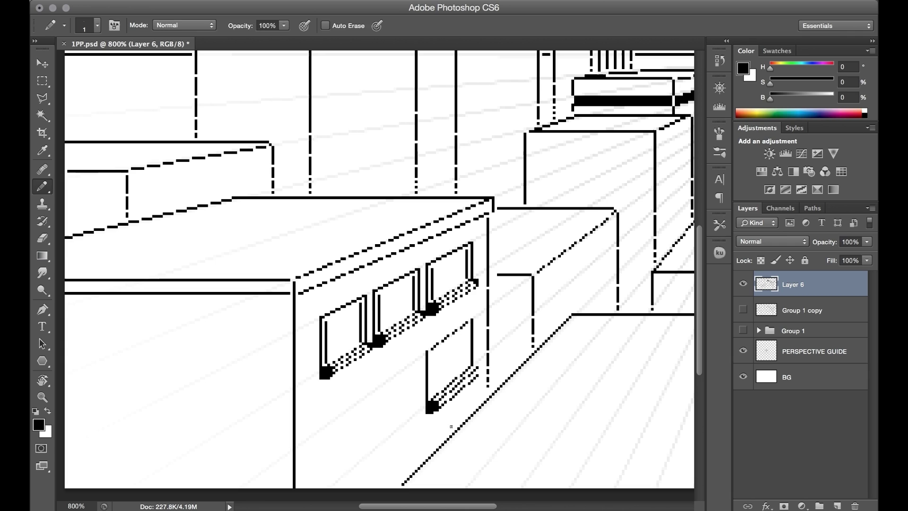
{"action": "key", "text": "e"}
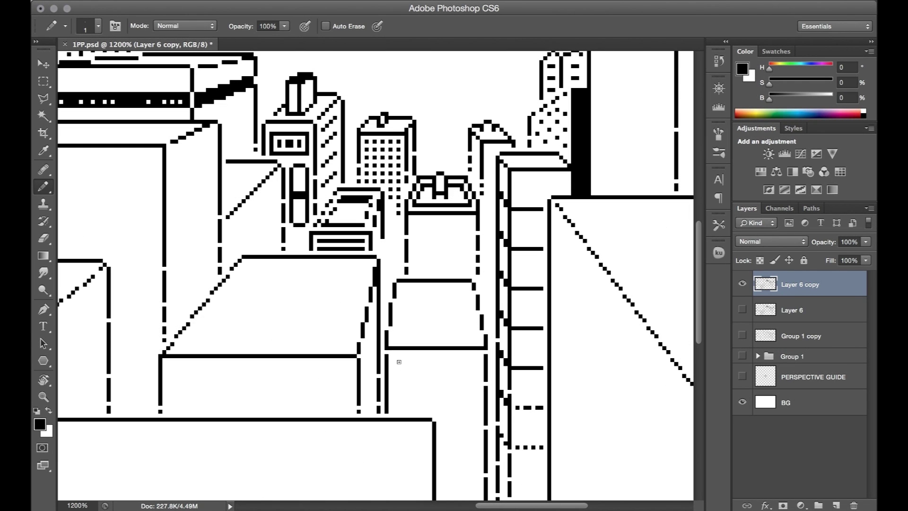
Draw a row of five 2-pixel window squares below the top edge of the central block's front face.
{"action": "key", "text": "bracketright"}
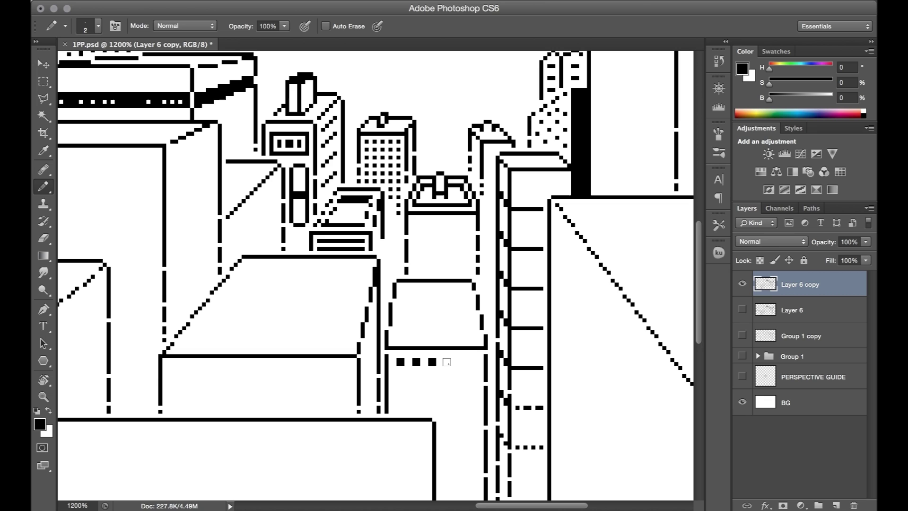
{"action": "left_click", "coordinate": [448, 362]}
{"action": "left_click", "coordinate": [464, 362]}
Duplicate the row of window squares three times downward at 4-pixel intervals to form a grid.
{"action": "key", "text": "m"}
{"action": "left_click_drag", "start_coordinate": [395, 356], "coordinate": [473, 369]}
{"action": "key", "text": "v"}
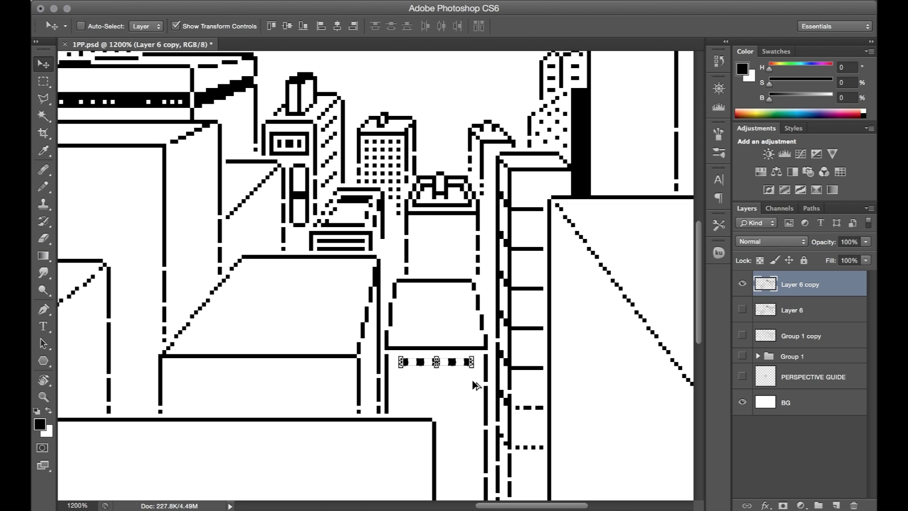
{"action": "key", "text": "alt+Down"}
{"action": "key", "text": "Down"}
{"action": "key", "text": "Down"}
{"action": "key", "text": "Down"}
{"action": "key", "text": "alt+Down"}
{"action": "key", "text": "Down"}
{"action": "key", "text": "Down"}
{"action": "key", "text": "Down"}
{"action": "key", "text": "alt+Down"}
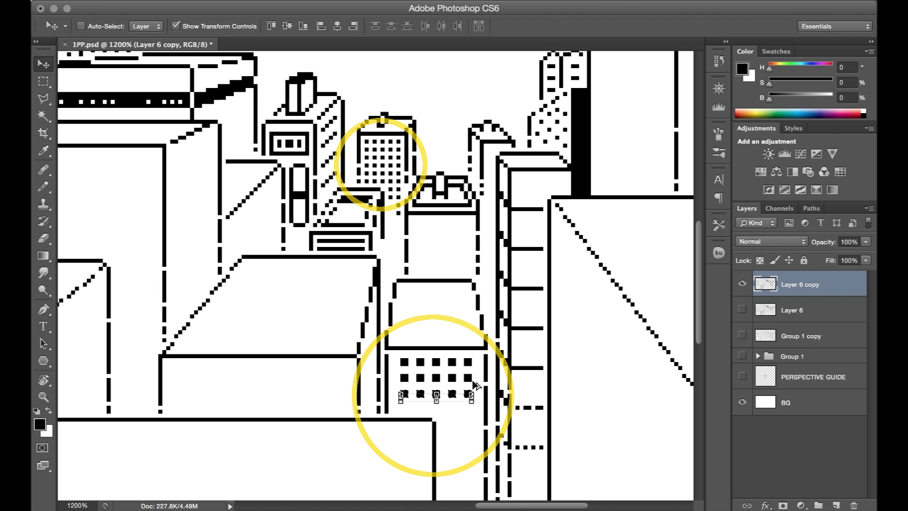
{"action": "key", "text": "Down"}
{"action": "key", "text": "Down"}
{"action": "key", "text": "Down"}
Try to add a fifth row of window squares overlapping the foreground roof line, and undo it.
{"action": "key", "text": "alt+Down"}
{"action": "key", "text": "Down"}
{"action": "key", "text": "Down"}
{"action": "key", "text": "Down"}
{"action": "key", "text": "super+z"}
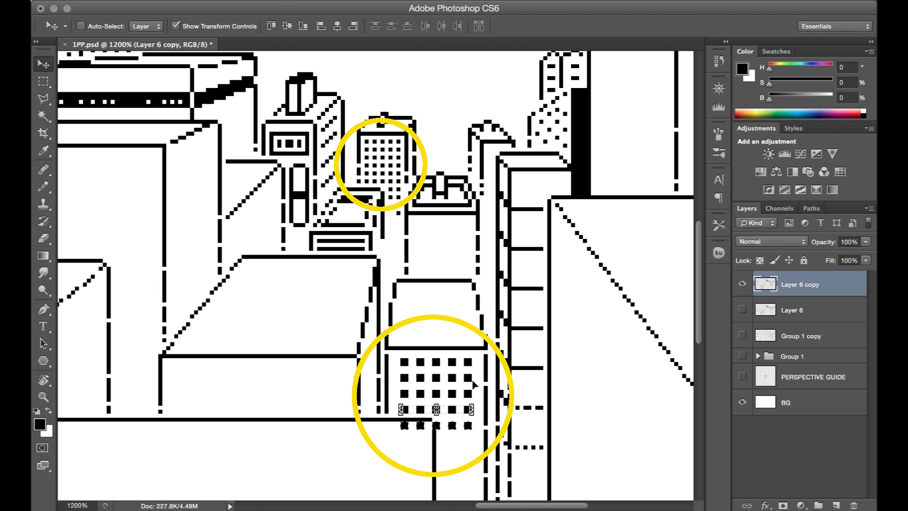
Duplicate the last two window squares of the bottom row five times downward at 4-pixel intervals, beside the foreground roof's vertical edge, and deselect.
{"action": "key", "text": "m"}
{"action": "left_click_drag", "start_coordinate": [458, 411], "coordinate": [474, 417]}
{"action": "key", "text": "v"}
{"action": "key", "text": "alt+Down"}
{"action": "key", "text": "Down"}
{"action": "key", "text": "Down"}
{"action": "key", "text": "alt+Down"}
{"action": "key", "text": "Down"}
{"action": "key", "text": "Down"}
{"action": "key", "text": "alt+Down"}
{"action": "key", "text": "Down"}
{"action": "key", "text": "Down"}
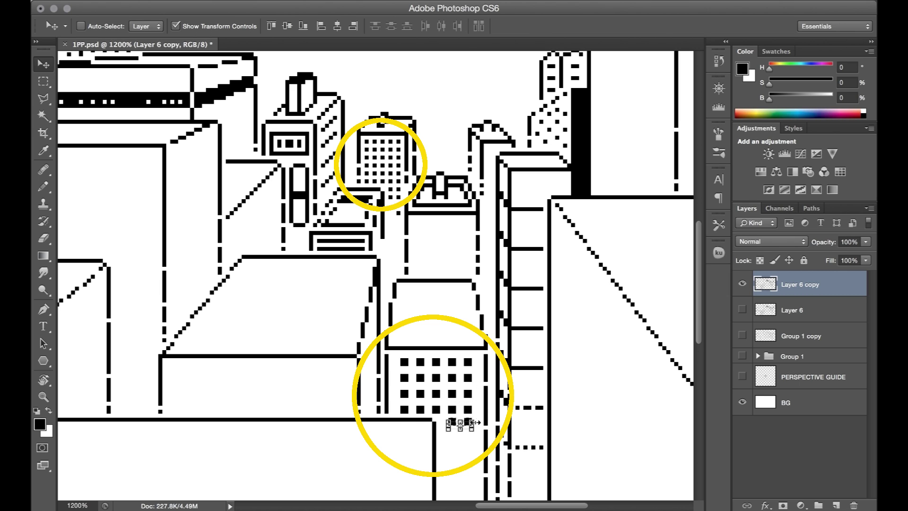
{"action": "key", "text": "alt+Down"}
{"action": "key", "text": "Down"}
{"action": "key", "text": "Down"}
{"action": "key", "text": "alt+Down"}
{"action": "key", "text": "Down"}
{"action": "key", "text": "Down"}
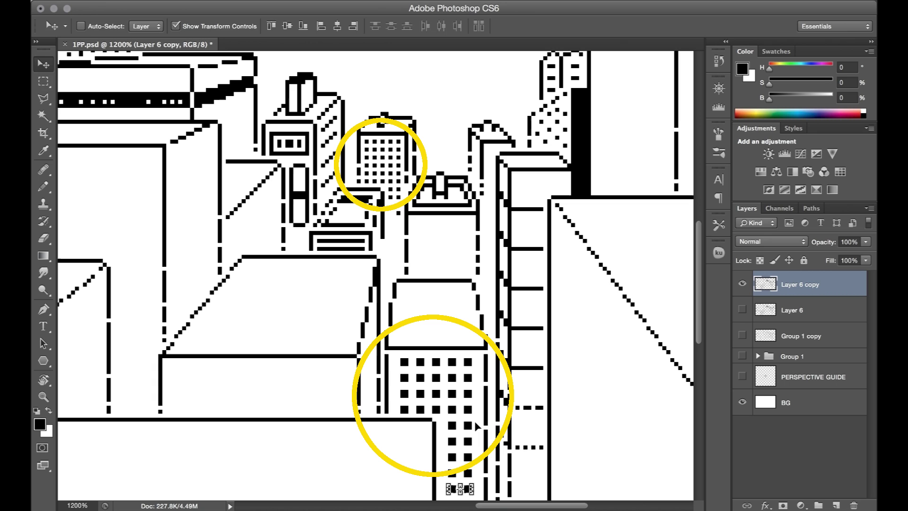
{"action": "key", "text": "m"}
{"action": "key", "text": "ctrl+d"}
Draw a horizontal line below the front roof edge of the wide flat-roofed block to form a ledge.
{"action": "key", "text": "b"}
{"action": "left_click_drag", "start_coordinate": [161, 388], "coordinate": [355, 392]}
{"action": "key", "text": "super+z"}
{"action": "key", "text": "e"}
{"action": "key", "text": "b"}
Draw the ledge's receding side edge along the perspective guide, and erase the stray pixels at the block's corners.
{"action": "left_click", "coordinate": [742, 376]}
{"action": "left_click", "coordinate": [362, 390]}
{"action": "left_click", "coordinate": [376, 334], "text": "shift"}
{"action": "key", "text": "e"}
{"action": "left_click", "coordinate": [743, 376]}
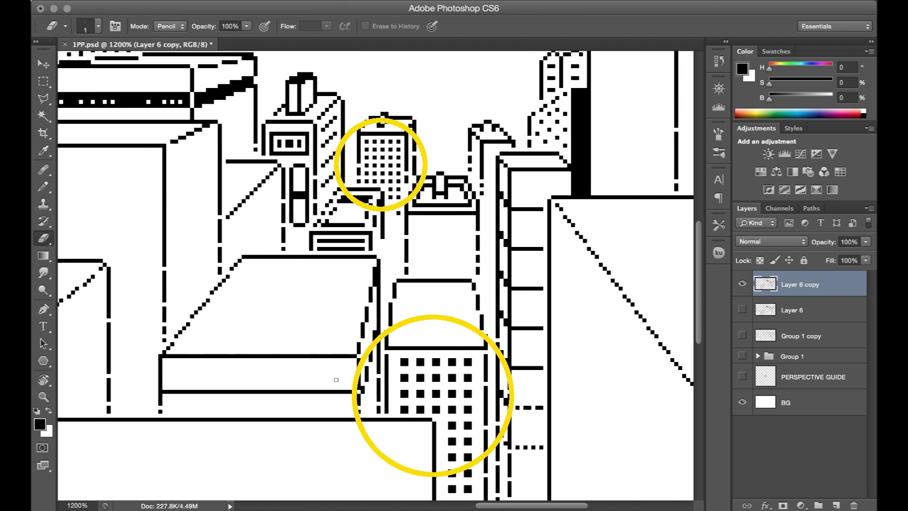
{"action": "key", "text": "b"}
{"action": "key", "text": "e"}
{"action": "key", "text": "super+z"}
{"action": "left_click", "coordinate": [378, 332]}
{"action": "left_click", "coordinate": [161, 391]}
{"action": "left_click", "coordinate": [160, 356]}
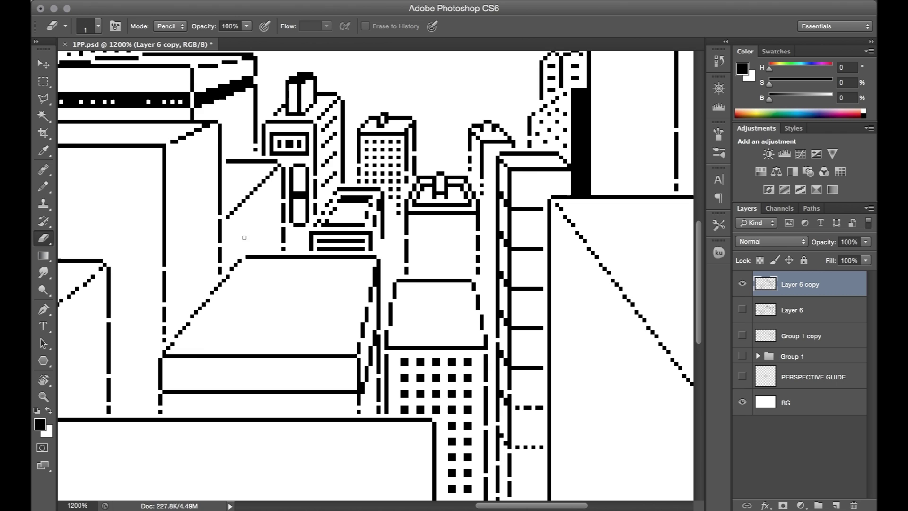
Draw a small dotted ellipse on the wide block's rooftop as the foot of a cylinder, cleaning up its outline.
{"action": "key", "text": "b"}
{"action": "key", "text": "super+z"}
{"action": "mouse_move", "coordinate": [244, 293]}
{"action": "left_mouse_down"}
{"action": "mouse_move", "coordinate": [268, 308]}
{"action": "mouse_move", "coordinate": [232, 312]}
{"action": "mouse_move", "coordinate": [268, 300]}
{"action": "left_mouse_up"}
{"action": "key", "text": "e"}
{"action": "left_click", "coordinate": [273, 292]}
{"action": "key", "text": "b"}
{"action": "key", "text": "e"}
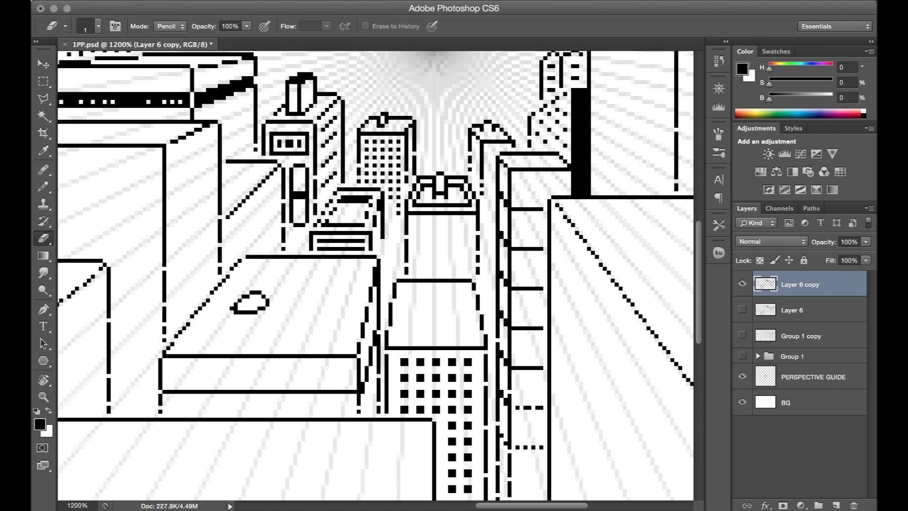
{"action": "key", "text": "b"}
{"action": "key", "text": "e"}
{"action": "key", "text": "b"}
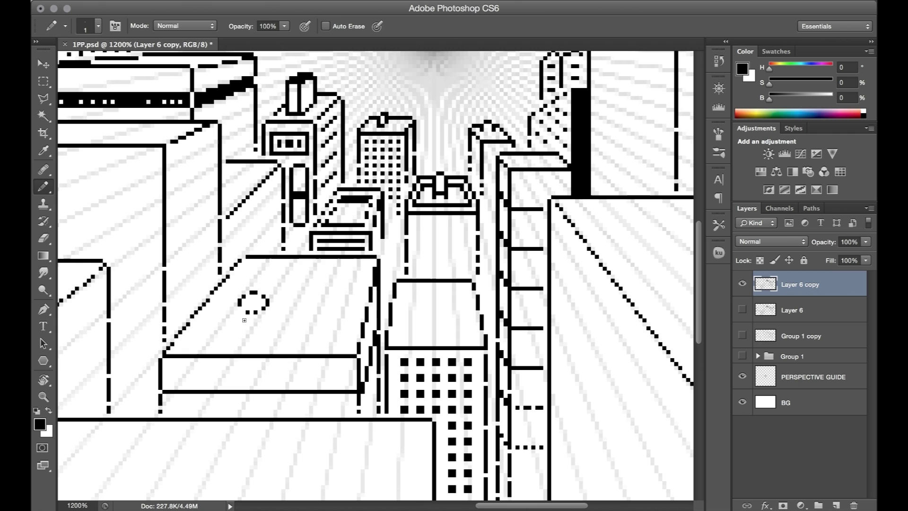
Duplicate the ellipse above the roof, join both with vertical sides into a cylinder, and erase the roof line behind it.
{"action": "key", "text": "m"}
{"action": "left_click_drag", "start_coordinate": [296, 285], "coordinate": [228, 323]}
{"action": "key", "text": "v"}
{"action": "key", "text": "b"}
{"action": "left_click_drag", "start_coordinate": [267, 224], "coordinate": [267, 301]}
{"action": "left_click_drag", "start_coordinate": [240, 227], "coordinate": [240, 301]}
{"action": "key", "text": "e"}
{"action": "left_click_drag", "start_coordinate": [248, 257], "coordinate": [272, 257]}
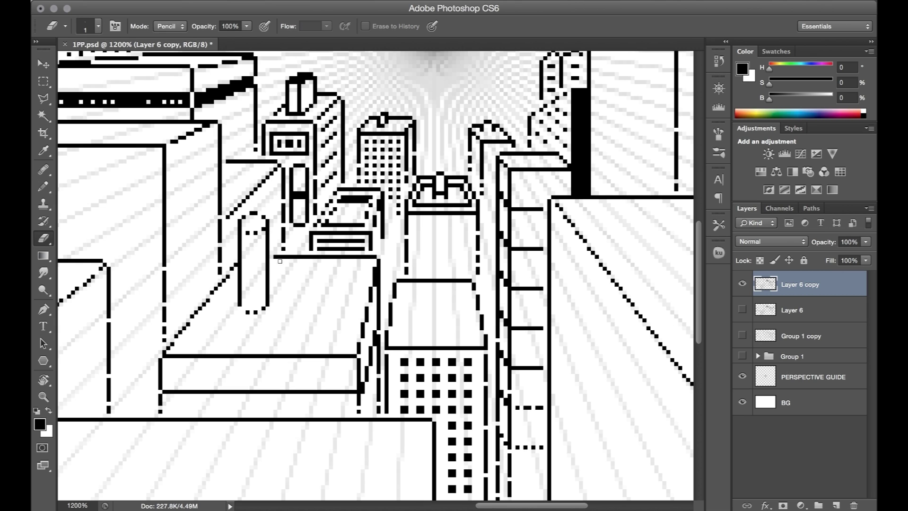
Hide the perspective guide and touch up the pixels of the cylinder's top ellipse.
{"action": "left_click", "coordinate": [743, 376]}
{"action": "key", "text": "b"}
{"action": "key", "text": "e"}
{"action": "key", "text": "b"}
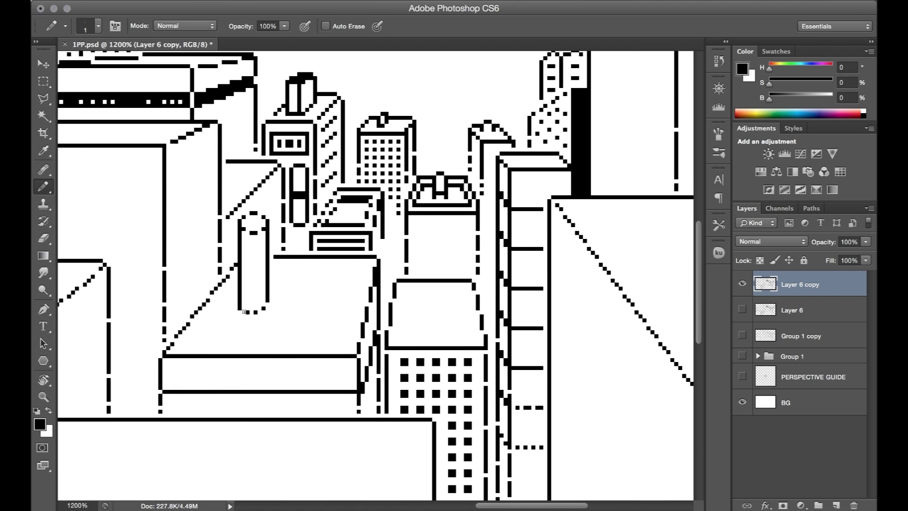
{"action": "key", "text": "e"}
{"action": "key", "text": "b"}
{"action": "left_click", "coordinate": [251, 217]}
{"action": "left_click", "coordinate": [263, 233]}
{"action": "key", "text": "e"}
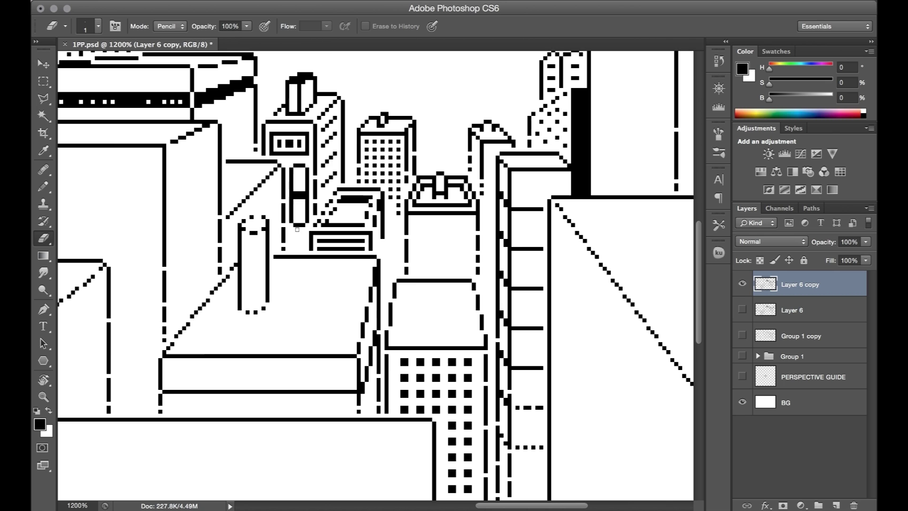
Draw a thick-edged base slab around the cylinder's foot with its sides following the perspective guide, and hide the guide.
{"action": "left_click", "coordinate": [742, 376]}
{"action": "key", "text": "b"}
{"action": "left_click_drag", "start_coordinate": [235, 305], "coordinate": [224, 325]}
{"action": "mouse_move", "coordinate": [224, 325]}
{"action": "left_mouse_down"}
{"action": "mouse_move", "coordinate": [267, 325]}
{"action": "mouse_move", "coordinate": [279, 293]}
{"action": "left_mouse_up"}
{"action": "left_click", "coordinate": [236, 299]}
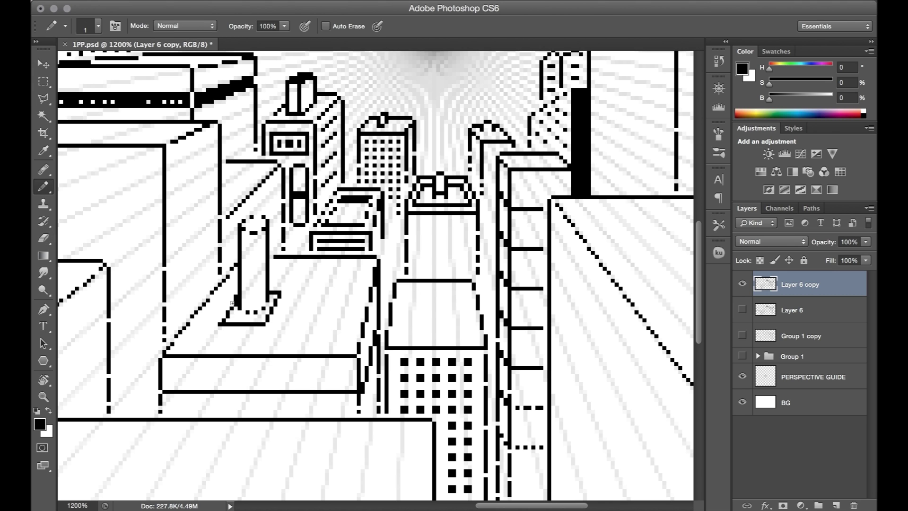
{"action": "key", "text": "e"}
{"action": "key", "text": "b"}
{"action": "left_click_drag", "start_coordinate": [255, 328], "coordinate": [267, 327]}
{"action": "left_click_drag", "start_coordinate": [267, 328], "coordinate": [279, 299]}
{"action": "left_click", "coordinate": [743, 376]}
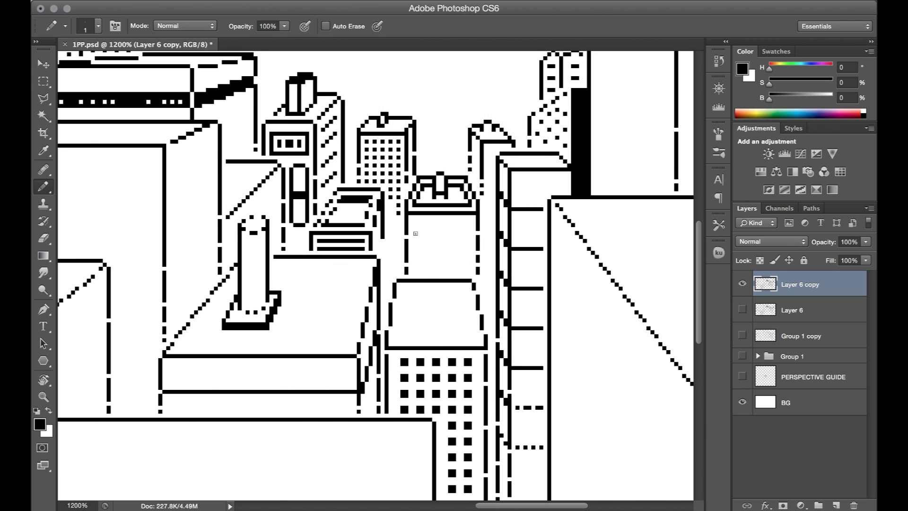
Draw a short vertical line inside the left side of the narrow central block's upper face.
{"action": "mouse_move", "coordinate": [410, 236]}
{"action": "left_mouse_down"}
{"action": "mouse_move", "coordinate": [474, 237]}
{"action": "mouse_move", "coordinate": [474, 266]}
{"action": "mouse_move", "coordinate": [409, 265]}
{"action": "left_mouse_up"}
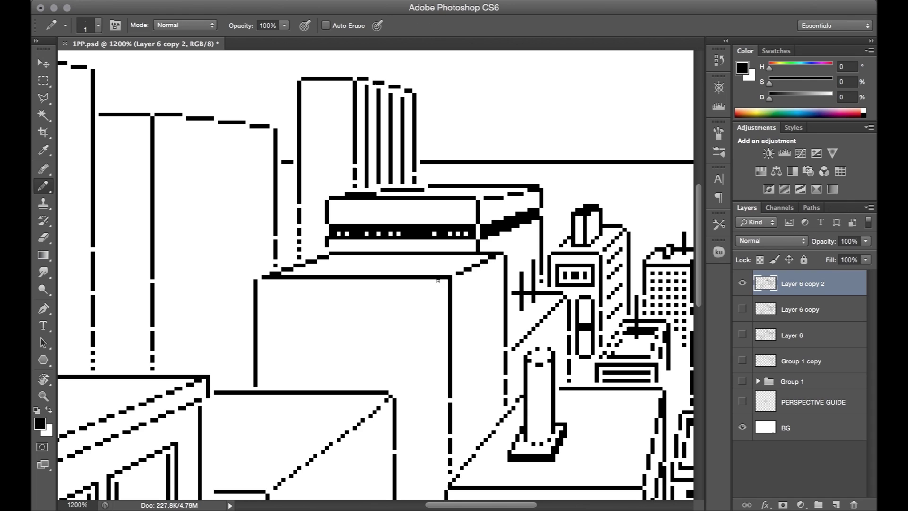
Draw a triangular bevel at the near right top corner of the large block, and erase the old corner edges.
{"action": "mouse_move", "coordinate": [426, 279]}
{"action": "left_mouse_down"}
{"action": "mouse_move", "coordinate": [446, 304]}
{"action": "mouse_move", "coordinate": [439, 299]}
{"action": "mouse_move", "coordinate": [456, 297]}
{"action": "mouse_move", "coordinate": [463, 275]}
{"action": "left_mouse_up"}
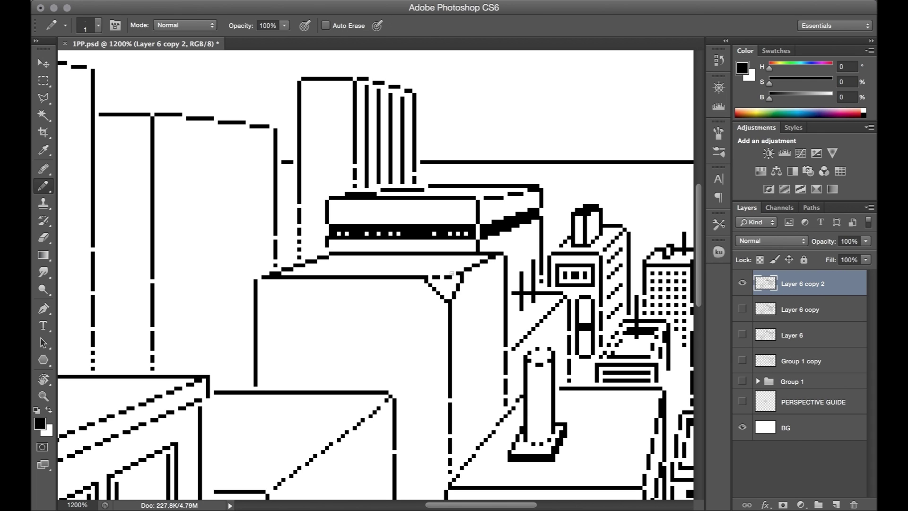
{"action": "left_click", "coordinate": [453, 273]}
{"action": "key", "text": "e"}
{"action": "key", "text": "b"}
{"action": "key", "text": "e"}
{"action": "left_click", "coordinate": [446, 277]}
Bevel the large block's left top corner with a diagonal edge and erase the old corner.
{"action": "key", "text": "b"}
{"action": "mouse_move", "coordinate": [439, 301]}
{"action": "left_mouse_down"}
{"action": "mouse_move", "coordinate": [284, 303]}
{"action": "mouse_move", "coordinate": [284, 279]}
{"action": "mouse_move", "coordinate": [255, 300]}
{"action": "left_mouse_up"}
{"action": "key", "text": "ctrl+z"}
{"action": "key", "text": "e"}
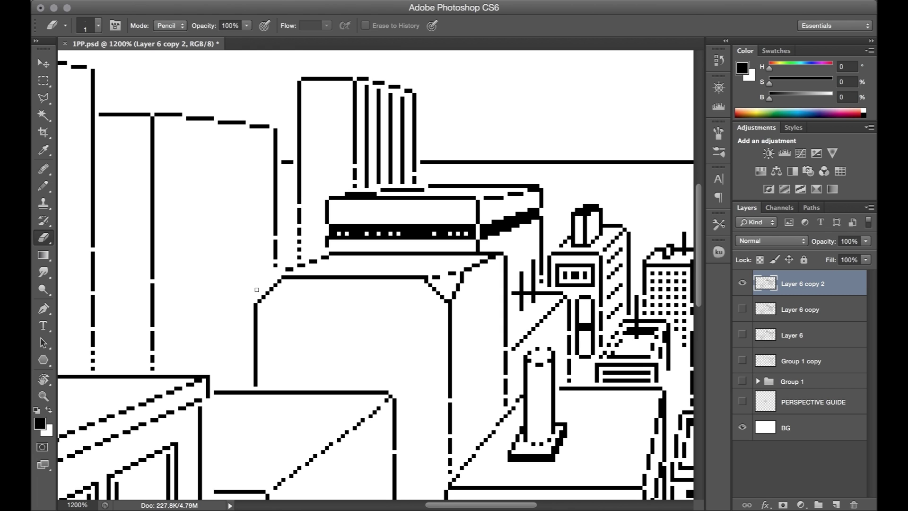
Show the perspective guide and bevel the large block's far right top corner, erasing the old corner pixels.
{"action": "key", "text": "b"}
{"action": "left_click", "coordinate": [743, 401]}
{"action": "left_click_drag", "start_coordinate": [498, 261], "coordinate": [502, 273]}
{"action": "key", "text": "e"}
{"action": "left_click_drag", "start_coordinate": [506, 271], "coordinate": [490, 254]}
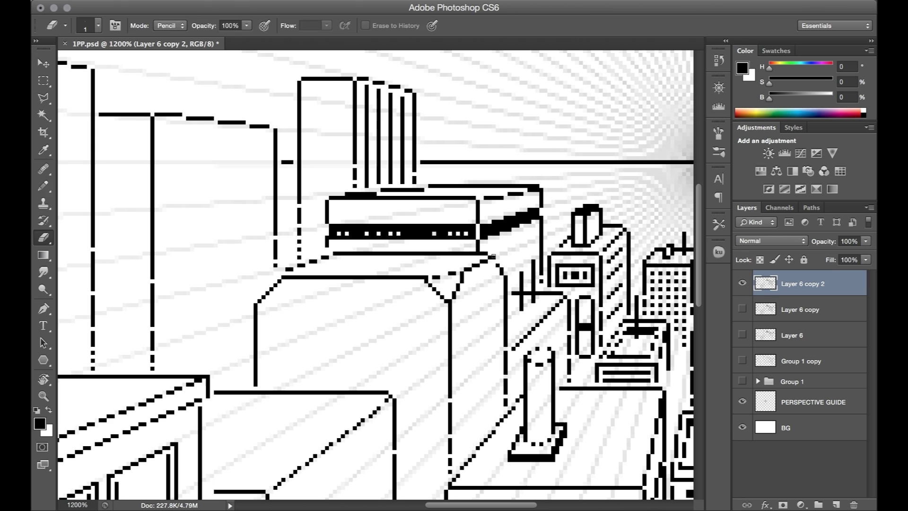
{"action": "key", "text": "b"}
{"action": "left_click", "coordinate": [495, 260]}
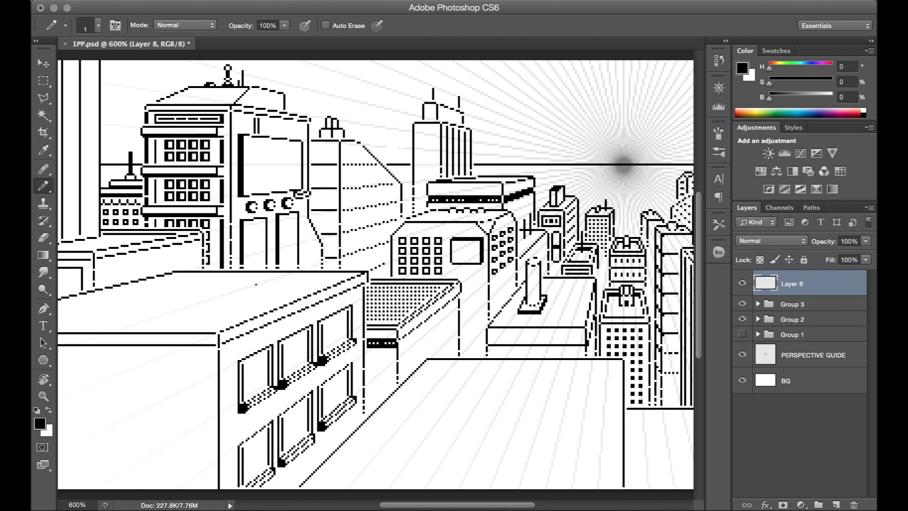
Draw a receding base line and a square front face for a box on the foreground building's roof.
{"action": "left_click", "coordinate": [262, 283]}
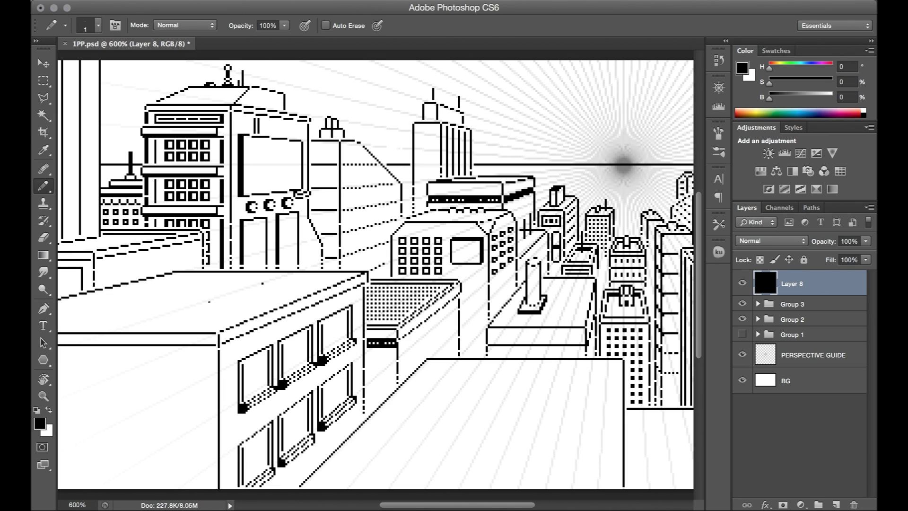
{"action": "left_click", "coordinate": [199, 303], "text": "shift"}
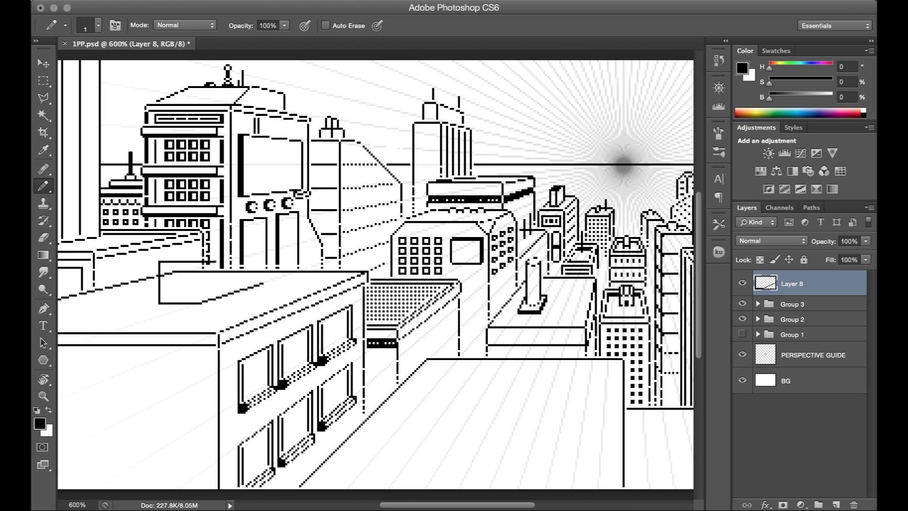
{"action": "key", "text": "e"}
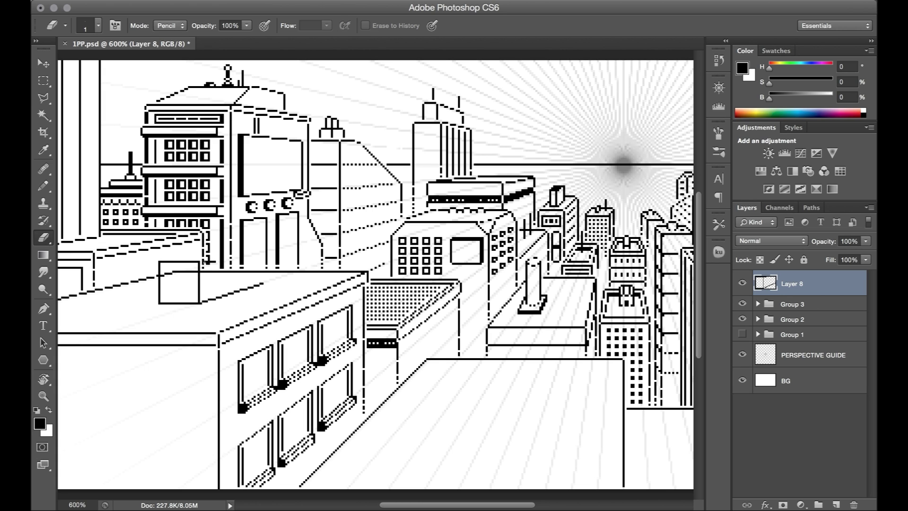
{"action": "key", "text": "b"}
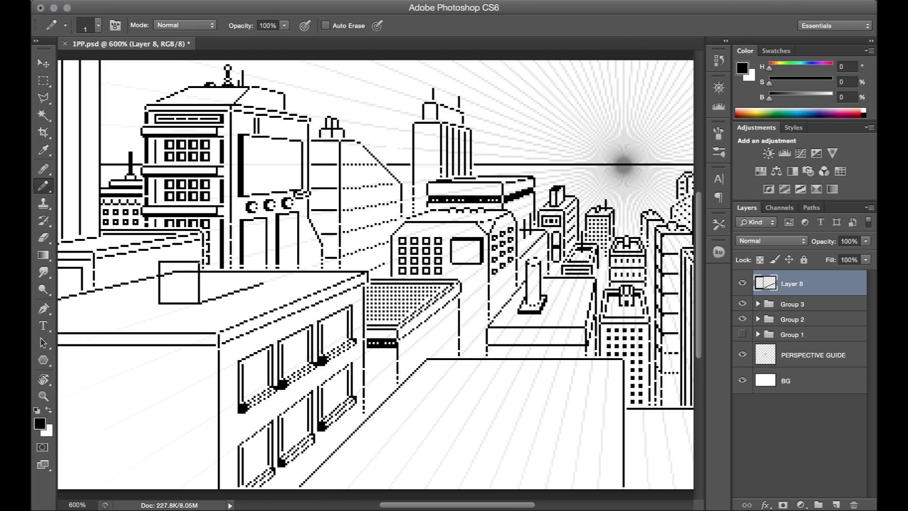
Draw perspective lines from the rooftop box's top corners to the vanishing point, and add its far vertical edge.
{"action": "left_click", "coordinate": [623, 164]}
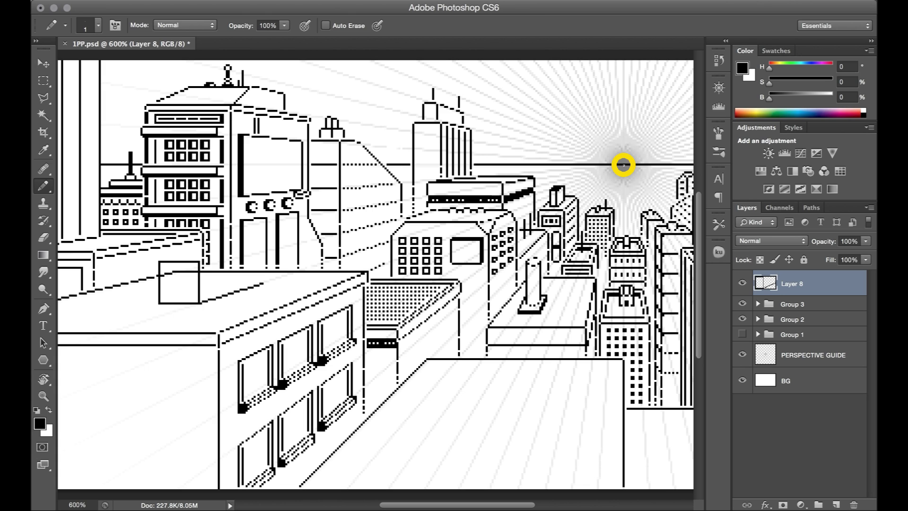
{"action": "left_click", "coordinate": [623, 165], "text": "shift"}
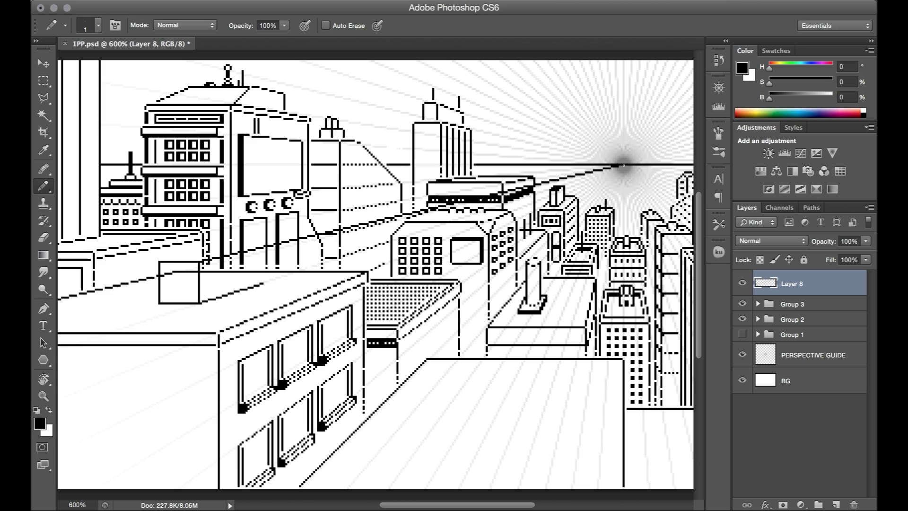
{"action": "left_click", "coordinate": [163, 262], "text": "shift"}
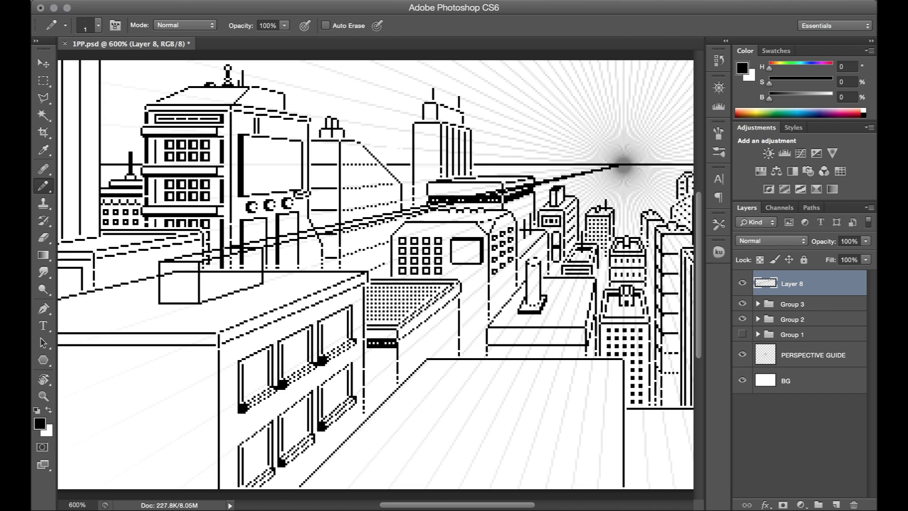
Delete the parts of the perspective lines that extend beyond the rooftop box's far edge, and deselect.
{"action": "key", "text": "m"}
{"action": "mouse_move", "coordinate": [257, 258]}
{"action": "left_mouse_down"}
{"action": "mouse_move", "coordinate": [271, 269]}
{"action": "mouse_move", "coordinate": [548, 137]}
{"action": "mouse_move", "coordinate": [659, 101]}
{"action": "mouse_move", "coordinate": [642, 127]}
{"action": "left_mouse_up"}
{"action": "key", "text": "Delete"}
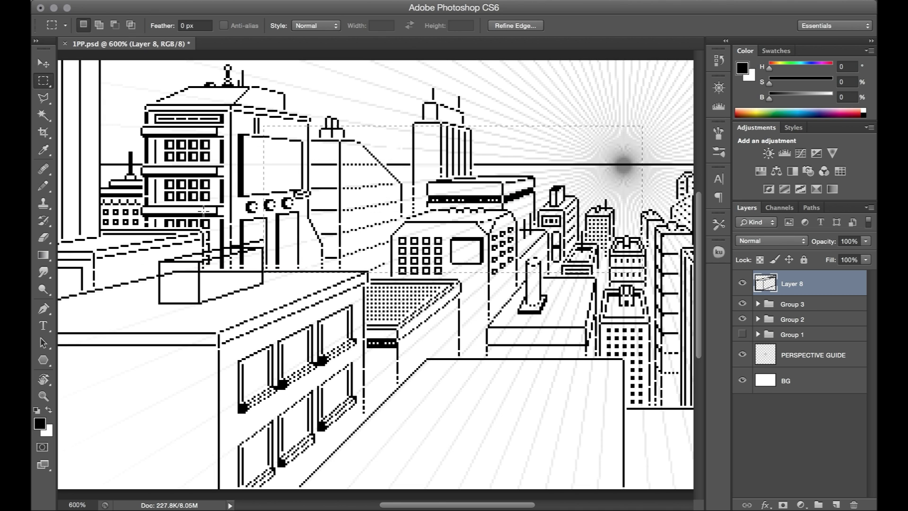
{"action": "mouse_move", "coordinate": [199, 207]}
{"action": "left_mouse_down"}
{"action": "mouse_move", "coordinate": [314, 245]}
{"action": "mouse_move", "coordinate": [303, 245]}
{"action": "left_mouse_up"}
{"action": "key", "text": "ctrl+d"}
Paint white over the roof and skyline lines showing through the rooftop box so that its faces are solid.
{"action": "key", "text": "b"}
{"action": "key", "text": "x"}
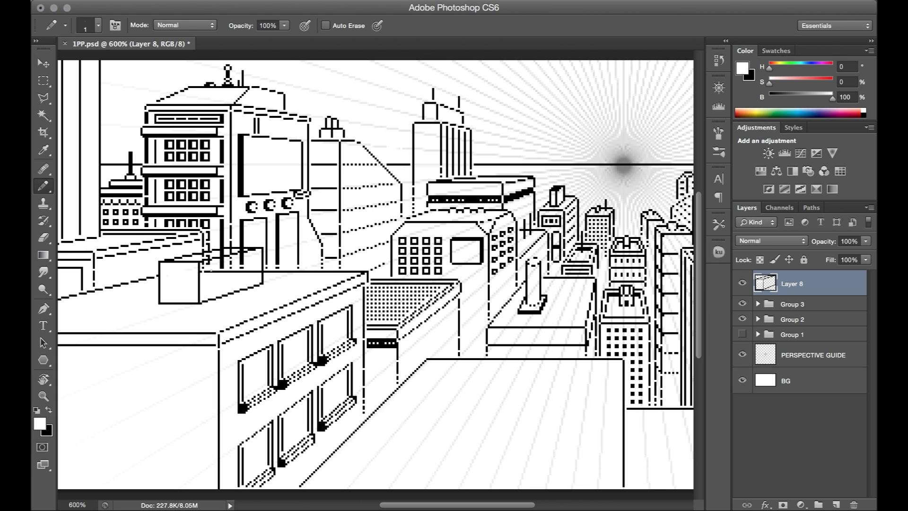
{"action": "mouse_move", "coordinate": [203, 272]}
{"action": "left_mouse_down"}
{"action": "mouse_move", "coordinate": [261, 272]}
{"action": "mouse_move", "coordinate": [209, 263]}
{"action": "mouse_move", "coordinate": [261, 271]}
{"action": "left_mouse_up"}
{"action": "key", "text": "super+z"}
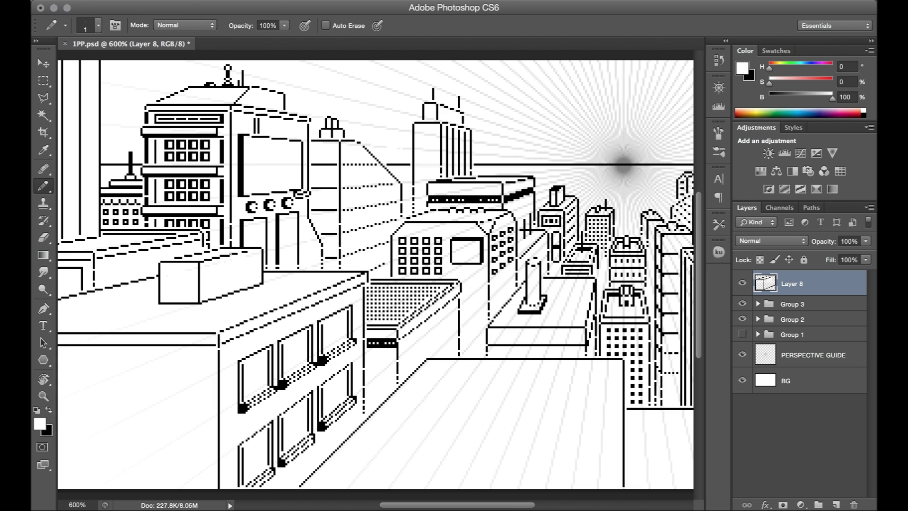
{"action": "key", "text": "x"}
{"action": "key", "text": "x"}
{"action": "key", "text": "x"}
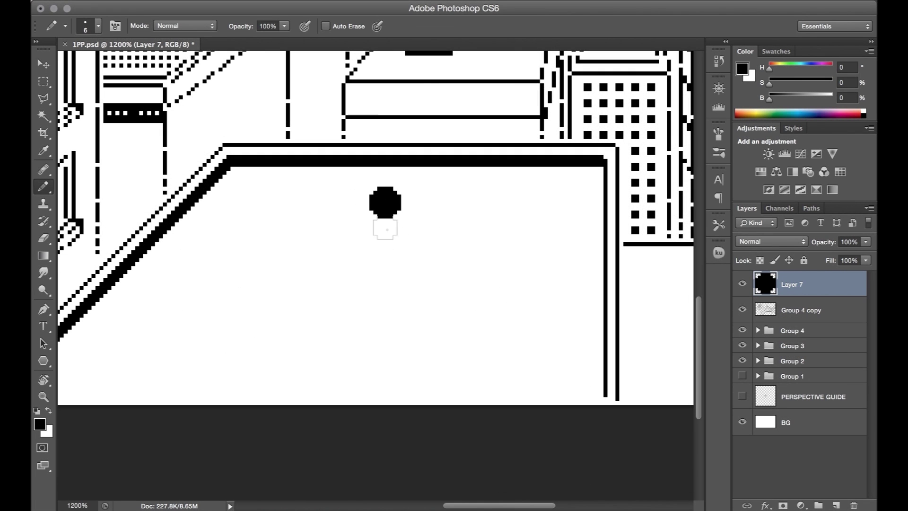
Draw a black figure's torso, two legs and raised right-side arm below the round head on the foreground roof.
{"action": "left_click", "coordinate": [388, 230]}
{"action": "mouse_move", "coordinate": [397, 242]}
{"action": "left_mouse_down"}
{"action": "mouse_move", "coordinate": [405, 256]}
{"action": "mouse_move", "coordinate": [382, 250]}
{"action": "mouse_move", "coordinate": [386, 262]}
{"action": "left_mouse_up"}
{"action": "left_click", "coordinate": [406, 258]}
{"action": "left_click", "coordinate": [404, 223]}
{"action": "left_click_drag", "start_coordinate": [404, 223], "coordinate": [416, 204]}
{"action": "key", "text": "bracketleft"}
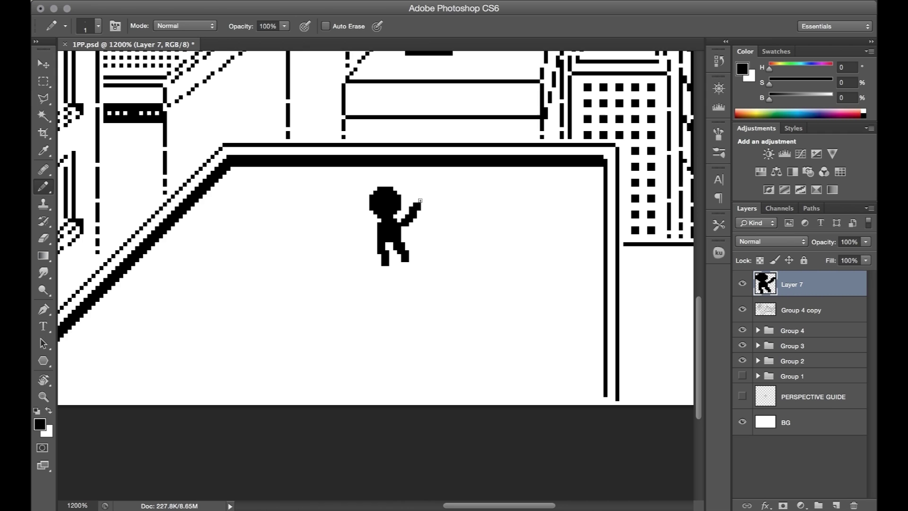
Draw the outline of an open hand at the end of the raised arm with the 1-pixel pencil, erasing its inside.
{"action": "left_click", "coordinate": [421, 201]}
{"action": "key", "text": "e"}
{"action": "key", "text": "b"}
{"action": "left_click", "coordinate": [427, 209]}
{"action": "key", "text": "e"}
{"action": "key", "text": "b"}
{"action": "key", "text": "e"}
{"action": "left_click", "coordinate": [421, 205]}
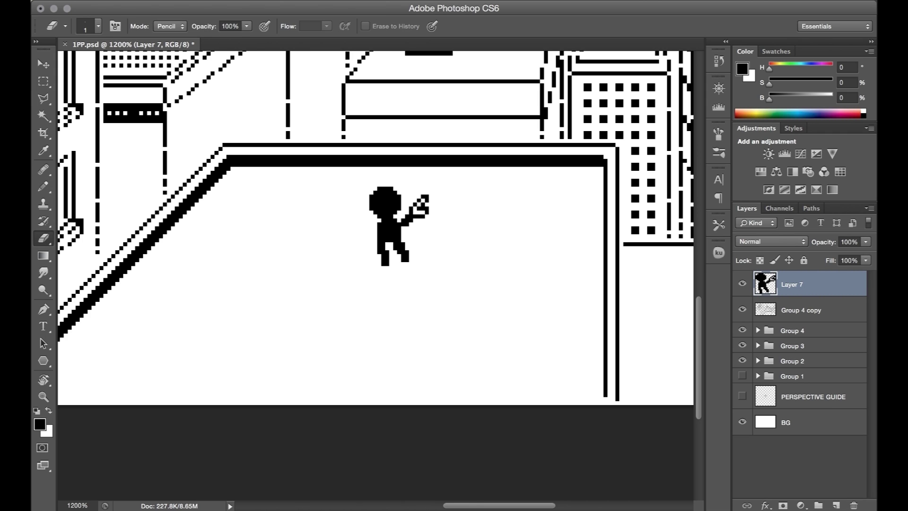
Refine the figure's raised hand, and shape the head into dark hair above a white face with facial features.
{"action": "key", "text": "b"}
{"action": "left_click_drag", "start_coordinate": [413, 212], "coordinate": [368, 201]}
{"action": "left_click", "coordinate": [426, 213]}
{"action": "left_click", "coordinate": [403, 223]}
{"action": "key", "text": "e"}
{"action": "key", "text": "b"}
{"action": "key", "text": "e"}
{"action": "key", "text": "b"}
{"action": "key", "text": "z"}
{"action": "key", "text": "b"}
{"action": "left_click", "coordinate": [388, 208]}
{"action": "left_click", "coordinate": [382, 212]}
{"action": "key", "text": "e"}
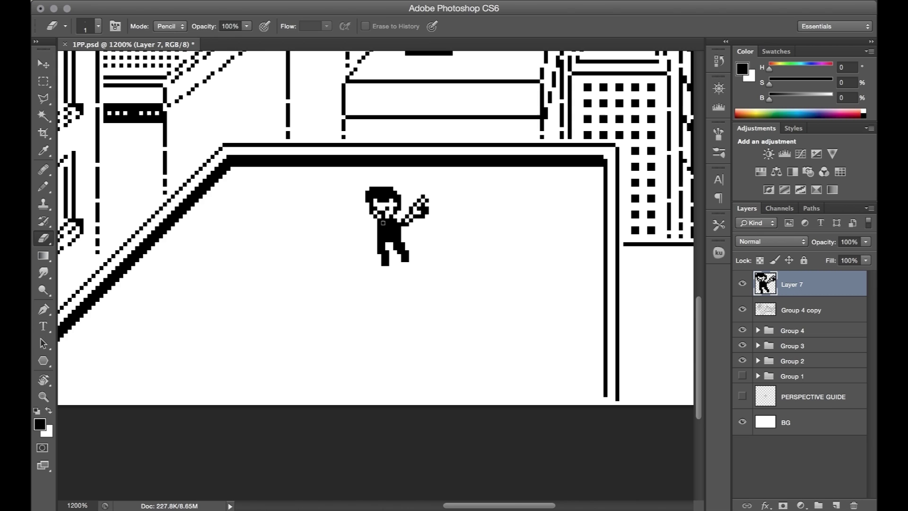
Carve white clothing details into the figure's torso and rework the raised arm's sleeve as an outline.
{"action": "key", "text": "b"}
{"action": "left_click", "coordinate": [403, 224]}
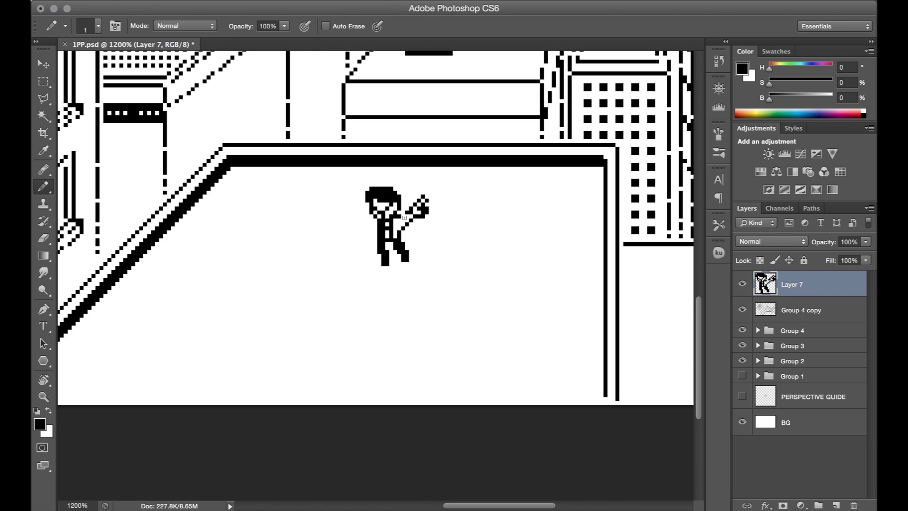
{"action": "key", "text": "e"}
{"action": "key", "text": "b"}
{"action": "key", "text": "e"}
{"action": "left_click_drag", "start_coordinate": [380, 232], "coordinate": [380, 238]}
Draw the figure's other arm bent at the elbow beside the torso.
{"action": "key", "text": "b"}
{"action": "left_click", "coordinate": [376, 228]}
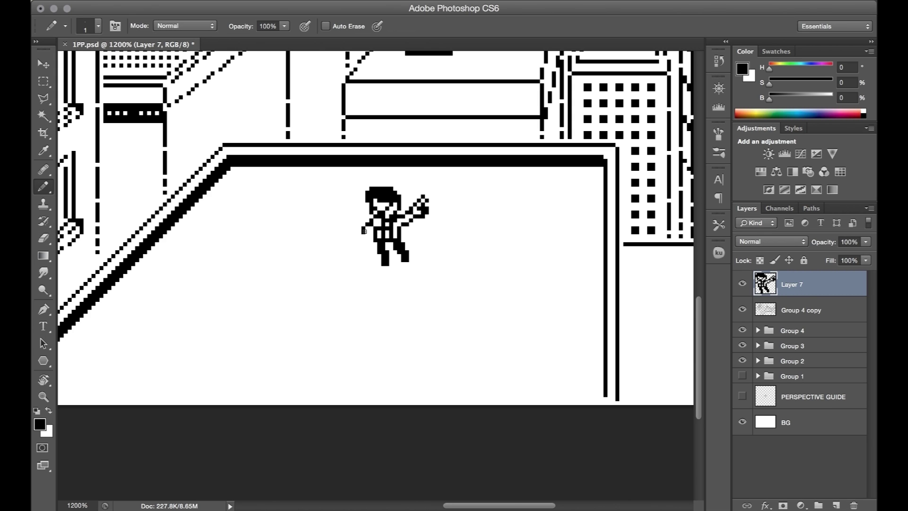
{"action": "left_click", "coordinate": [363, 231]}
{"action": "key", "text": "e"}
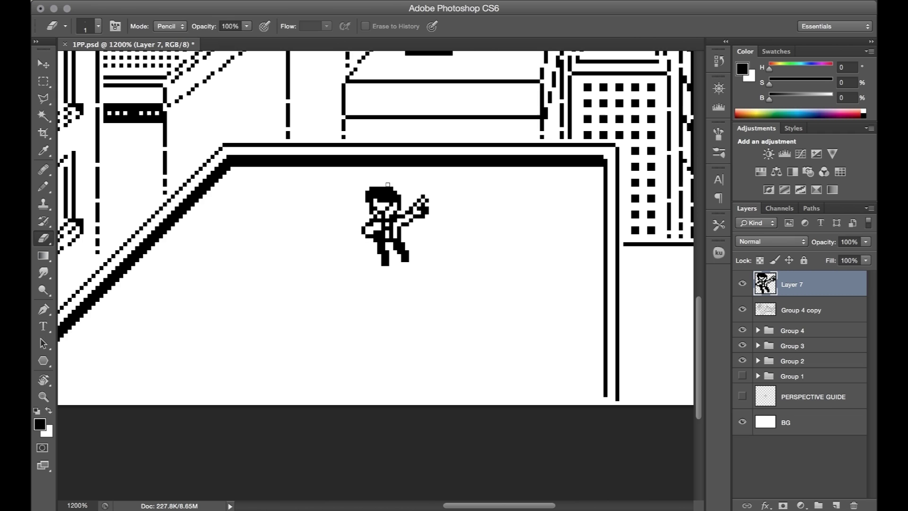
Erase a white highlight into the dark hair of the waving figure on the foreground roof.
{"action": "key", "text": "b"}
{"action": "key", "text": "e"}
{"action": "left_click_drag", "start_coordinate": [377, 194], "coordinate": [389, 195]}
{"action": "key", "text": "b"}
Show the perspective guide and draw a boxy film camera on the roof, in front of the waving figure.
{"action": "left_click", "coordinate": [742, 396]}
{"action": "mouse_move", "coordinate": [320, 344]}
{"action": "left_mouse_down"}
{"action": "mouse_move", "coordinate": [320, 300]}
{"action": "mouse_move", "coordinate": [339, 273]}
{"action": "left_mouse_up"}
{"action": "left_click_drag", "start_coordinate": [315, 272], "coordinate": [318, 316]}
{"action": "left_click_drag", "start_coordinate": [324, 311], "coordinate": [339, 276]}
{"action": "key", "text": "e"}
{"action": "left_click", "coordinate": [324, 296]}
{"action": "left_click", "coordinate": [339, 272]}
{"action": "key", "text": "b"}
{"action": "key", "text": "e"}
{"action": "left_click_drag", "start_coordinate": [296, 296], "coordinate": [300, 312]}
{"action": "left_click", "coordinate": [296, 316]}
Draw the camera's three splayed tripod legs and add a small detail to its front face.
{"action": "key", "text": "b"}
{"action": "mouse_move", "coordinate": [320, 343]}
{"action": "left_mouse_down"}
{"action": "mouse_move", "coordinate": [320, 316]}
{"action": "mouse_move", "coordinate": [348, 344]}
{"action": "left_mouse_up"}
{"action": "mouse_move", "coordinate": [328, 316]}
{"action": "left_mouse_down"}
{"action": "mouse_move", "coordinate": [343, 343]}
{"action": "mouse_move", "coordinate": [320, 356]}
{"action": "left_mouse_up"}
{"action": "key", "text": "e"}
{"action": "left_click", "coordinate": [347, 344]}
{"action": "key", "text": "b"}
{"action": "mouse_move", "coordinate": [308, 320]}
{"action": "left_mouse_down"}
{"action": "mouse_move", "coordinate": [291, 336]}
{"action": "mouse_move", "coordinate": [313, 323]}
{"action": "left_mouse_up"}
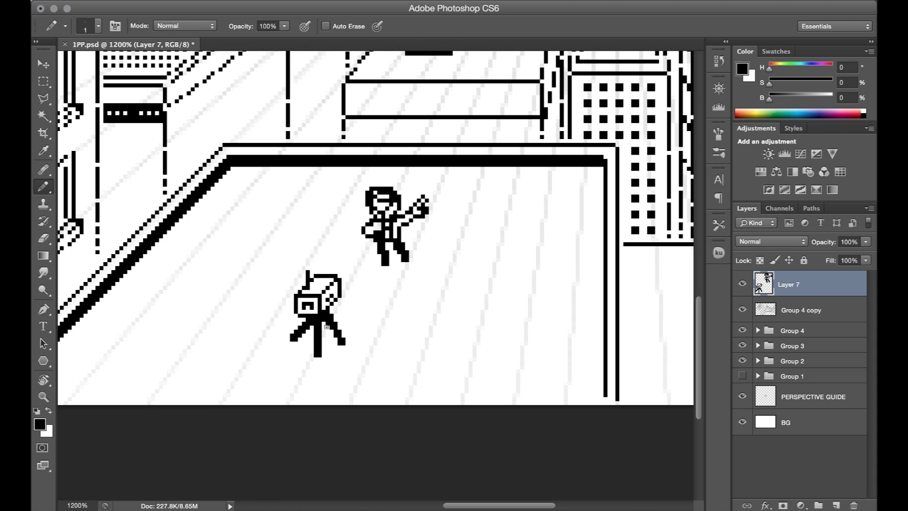
Draw a small camera operator beside the tripod, with an outlined head and torso and dark legs.
{"action": "left_click_drag", "start_coordinate": [366, 314], "coordinate": [376, 296]}
{"action": "key", "text": "e"}
{"action": "left_click", "coordinate": [379, 315]}
{"action": "key", "text": "b"}
{"action": "mouse_move", "coordinate": [376, 307]}
{"action": "left_mouse_down"}
{"action": "mouse_move", "coordinate": [360, 305]}
{"action": "mouse_move", "coordinate": [369, 315]}
{"action": "mouse_move", "coordinate": [359, 308]}
{"action": "mouse_move", "coordinate": [381, 331]}
{"action": "mouse_move", "coordinate": [382, 317]}
{"action": "mouse_move", "coordinate": [354, 320]}
{"action": "mouse_move", "coordinate": [382, 324]}
{"action": "mouse_move", "coordinate": [357, 351]}
{"action": "left_mouse_up"}
{"action": "key", "text": "e"}
{"action": "key", "text": "b"}
{"action": "key", "text": "e"}
{"action": "key", "text": "b"}
{"action": "key", "text": "e"}
{"action": "key", "text": "b"}
{"action": "key", "text": "e"}
{"action": "key", "text": "b"}
{"action": "key", "text": "e"}
{"action": "key", "text": "b"}
{"action": "left_click_drag", "start_coordinate": [371, 335], "coordinate": [384, 355]}
{"action": "key", "text": "e"}
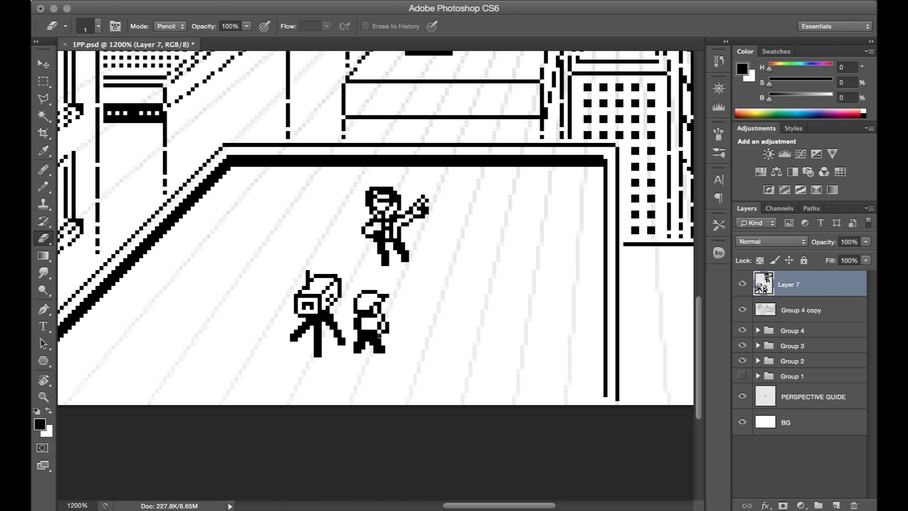
Extend the operator's arm towards the camera and clean up the pixels of the legs.
{"action": "key", "text": "b"}
{"action": "key", "text": "e"}
{"action": "mouse_move", "coordinate": [383, 316]}
{"action": "left_mouse_down"}
{"action": "mouse_move", "coordinate": [412, 344]}
{"action": "mouse_move", "coordinate": [352, 352]}
{"action": "mouse_move", "coordinate": [368, 377]}
{"action": "mouse_move", "coordinate": [359, 323]}
{"action": "mouse_move", "coordinate": [355, 331]}
{"action": "mouse_move", "coordinate": [343, 310]}
{"action": "left_mouse_up"}
{"action": "key", "text": "b"}
{"action": "left_click", "coordinate": [352, 349]}
{"action": "key", "text": "e"}
{"action": "left_click", "coordinate": [363, 349]}
{"action": "key", "text": "b"}
{"action": "key", "text": "e"}
{"action": "key", "text": "b"}
{"action": "key", "text": "e"}
Cut the camera operator onto a separate layer, move the figure closer to the camera, and merge it back down.
{"action": "key", "text": "m"}
{"action": "left_click_drag", "start_coordinate": [392, 278], "coordinate": [338, 361]}
{"action": "key", "text": "super+shift+j"}
{"action": "key", "text": "v"}
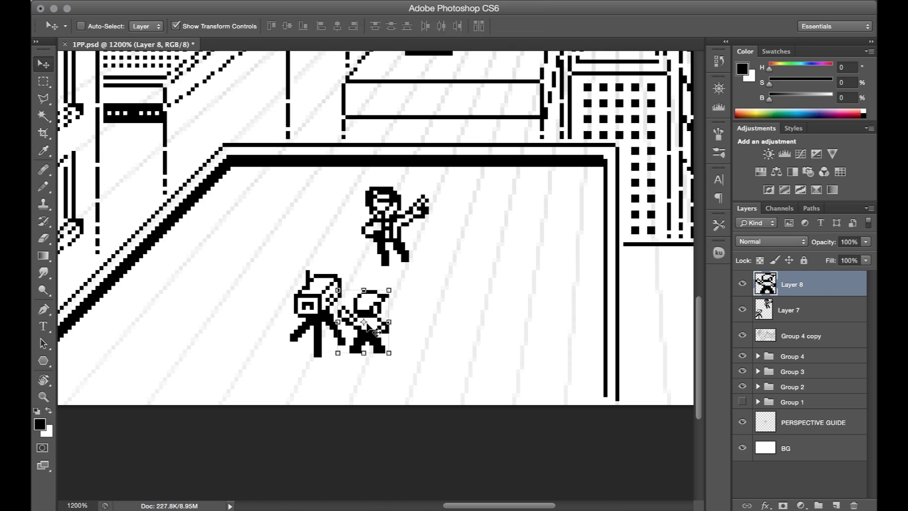
{"action": "key", "text": "b"}
{"action": "key", "text": "x"}
{"action": "key", "text": "v"}
{"action": "left_click_drag", "start_coordinate": [366, 324], "coordinate": [355, 324]}
{"action": "key", "text": "b"}
{"action": "key", "text": "x"}
{"action": "key", "text": "super+e"}
Nudge the upper body of the waving figure down one pixel onto its legs.
{"action": "key", "text": "m"}
{"action": "left_click_drag", "start_coordinate": [349, 175], "coordinate": [436, 242]}
{"action": "key", "text": "super+Down"}
{"action": "key", "text": "super+d"}
Split the roof's back parapet into horizontal black and white stripes and thicken the black band along its diagonal side.
{"action": "key", "text": "b"}
{"action": "key", "text": "x"}
{"action": "mouse_move", "coordinate": [229, 172]}
{"action": "left_mouse_down"}
{"action": "mouse_move", "coordinate": [602, 173]}
{"action": "mouse_move", "coordinate": [602, 161]}
{"action": "mouse_move", "coordinate": [602, 181]}
{"action": "left_mouse_up"}
{"action": "key", "text": "x"}
{"action": "key", "text": "x"}
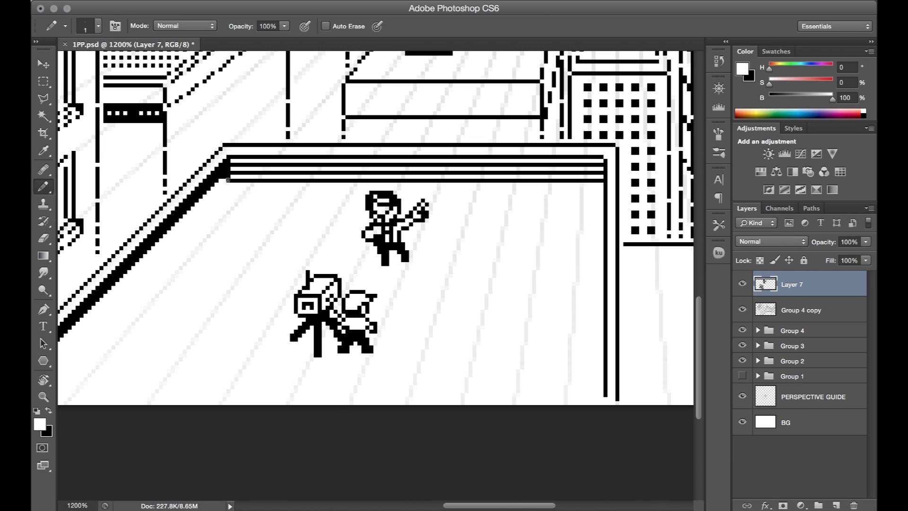
{"action": "key", "text": "x"}
{"action": "left_click", "coordinate": [60, 341], "text": "shift"}
{"action": "left_click", "coordinate": [61, 350], "text": "shift"}
On a new layer, block out a figure leaning on the parapet near the roof's far right corner.
{"action": "key", "text": "super+alt+shift+n"}
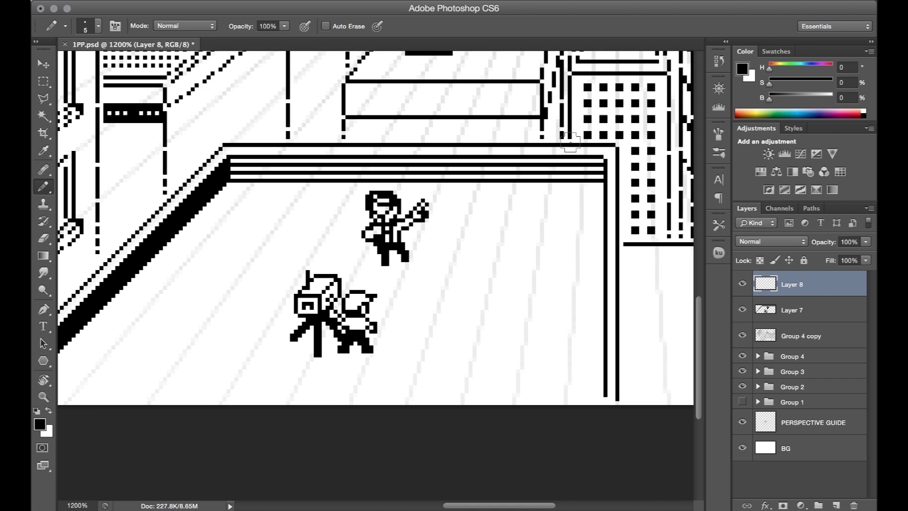
{"action": "key", "text": "]"}
{"action": "mouse_move", "coordinate": [564, 138]}
{"action": "left_mouse_down"}
{"action": "mouse_move", "coordinate": [585, 148]}
{"action": "mouse_move", "coordinate": [560, 153]}
{"action": "left_mouse_up"}
{"action": "mouse_move", "coordinate": [588, 141]}
{"action": "left_mouse_down"}
{"action": "mouse_move", "coordinate": [559, 154]}
{"action": "mouse_move", "coordinate": [571, 163]}
{"action": "mouse_move", "coordinate": [556, 190]}
{"action": "left_mouse_up"}
{"action": "mouse_move", "coordinate": [572, 190]}
{"action": "left_mouse_down"}
{"action": "mouse_move", "coordinate": [576, 167]}
{"action": "mouse_move", "coordinate": [583, 137]}
{"action": "mouse_move", "coordinate": [585, 152]}
{"action": "mouse_move", "coordinate": [550, 177]}
{"action": "mouse_move", "coordinate": [562, 141]}
{"action": "mouse_move", "coordinate": [583, 148]}
{"action": "mouse_move", "coordinate": [548, 150]}
{"action": "mouse_move", "coordinate": [569, 154]}
{"action": "mouse_move", "coordinate": [566, 180]}
{"action": "left_mouse_up"}
{"action": "key", "text": "e"}
{"action": "key", "text": "b"}
{"action": "key", "text": "["}
{"action": "left_click", "coordinate": [546, 153]}
{"action": "left_click", "coordinate": [585, 154]}
{"action": "key", "text": "e"}
{"action": "key", "text": "b"}
Fill the leaning figure's torso and legs with white and rework their black outlines.
{"action": "key", "text": "x"}
{"action": "mouse_move", "coordinate": [554, 174]}
{"action": "left_mouse_down"}
{"action": "mouse_move", "coordinate": [554, 192]}
{"action": "mouse_move", "coordinate": [559, 162]}
{"action": "left_mouse_up"}
{"action": "key", "text": "x"}
{"action": "left_click_drag", "start_coordinate": [562, 149], "coordinate": [570, 149]}
{"action": "left_click", "coordinate": [566, 192]}
{"action": "mouse_move", "coordinate": [550, 184]}
{"action": "left_mouse_down"}
{"action": "mouse_move", "coordinate": [568, 191]}
{"action": "mouse_move", "coordinate": [555, 162]}
{"action": "mouse_move", "coordinate": [558, 188]}
{"action": "left_mouse_up"}
{"action": "key", "text": "x"}
{"action": "left_click_drag", "start_coordinate": [570, 180], "coordinate": [570, 189]}
{"action": "left_click_drag", "start_coordinate": [565, 176], "coordinate": [566, 189]}
{"action": "left_click_drag", "start_coordinate": [550, 165], "coordinate": [550, 192]}
{"action": "key", "text": "x"}
{"action": "mouse_move", "coordinate": [581, 157]}
{"action": "left_mouse_down"}
{"action": "mouse_move", "coordinate": [571, 138]}
{"action": "mouse_move", "coordinate": [559, 168]}
{"action": "mouse_move", "coordinate": [549, 144]}
{"action": "mouse_move", "coordinate": [586, 154]}
{"action": "mouse_move", "coordinate": [588, 141]}
{"action": "mouse_move", "coordinate": [582, 156]}
{"action": "mouse_move", "coordinate": [548, 159]}
{"action": "mouse_move", "coordinate": [582, 157]}
{"action": "mouse_move", "coordinate": [570, 160]}
{"action": "mouse_move", "coordinate": [570, 141]}
{"action": "left_mouse_up"}
Refine the leaning figure's arms, head and waist with single black and white pixels.
{"action": "key", "text": "x"}
{"action": "key", "text": "x"}
{"action": "key", "text": "x"}
{"action": "key", "text": "x"}
{"action": "key", "text": "x"}
{"action": "key", "text": "x"}
{"action": "left_click", "coordinate": [550, 161]}
{"action": "left_click", "coordinate": [582, 161]}
{"action": "key", "text": "x"}
{"action": "left_click_drag", "start_coordinate": [570, 140], "coordinate": [562, 137]}
{"action": "key", "text": "x"}
{"action": "mouse_move", "coordinate": [558, 173]}
{"action": "left_mouse_down"}
{"action": "mouse_move", "coordinate": [568, 171]}
{"action": "mouse_move", "coordinate": [558, 172]}
{"action": "left_mouse_up"}
{"action": "key", "text": "x"}
{"action": "key", "text": "x"}
{"action": "key", "text": "e"}
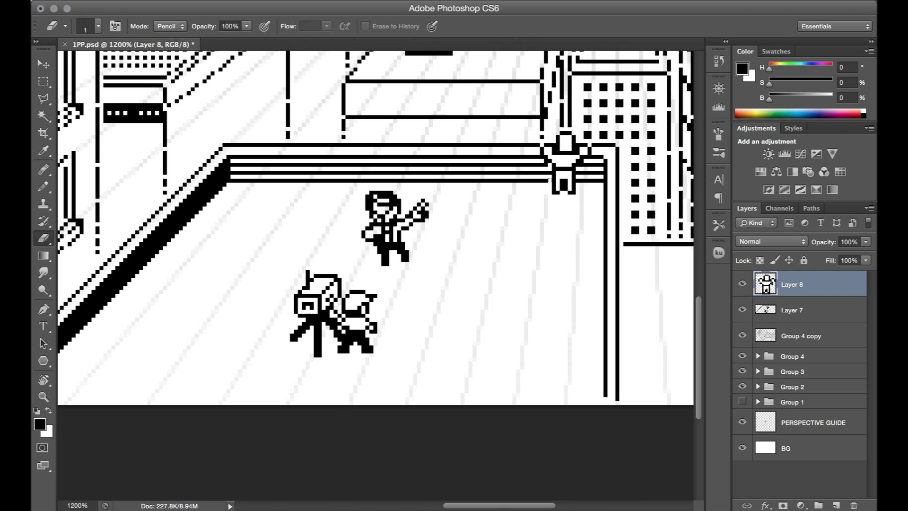
Fill in the leaning figure's dark hair and narrow the body by shifting its right half one pixel left.
{"action": "key", "text": "b"}
{"action": "left_click_drag", "start_coordinate": [566, 137], "coordinate": [562, 145]}
{"action": "key", "text": "x"}
{"action": "key", "text": "x"}
{"action": "key", "text": "x"}
{"action": "key", "text": "m"}
{"action": "left_click_drag", "start_coordinate": [594, 207], "coordinate": [565, 124]}
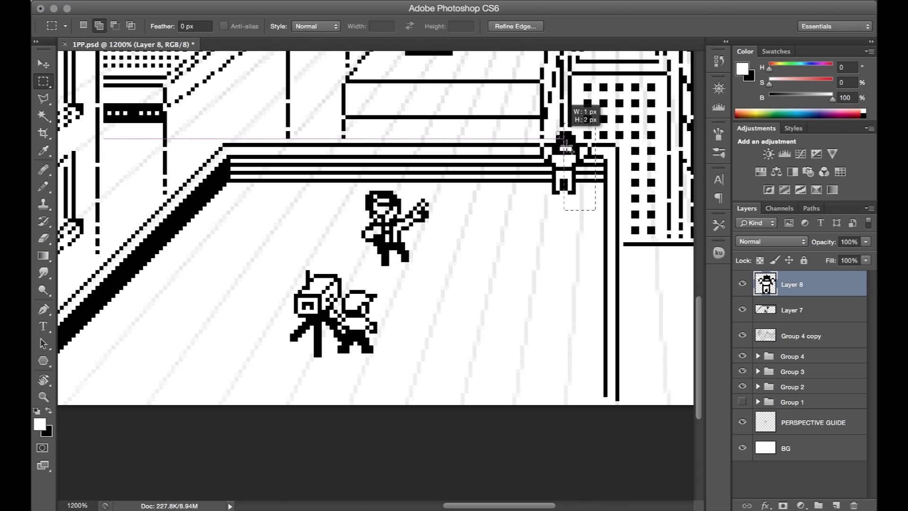
{"action": "key", "text": "super+Left"}
{"action": "key", "text": "super+d"}
Touch up the leaning figure's right arm and shift it one pixel outward.
{"action": "key", "text": "b"}
{"action": "key", "text": "e"}
{"action": "key", "text": "b"}
{"action": "key", "text": "x"}
{"action": "left_click", "coordinate": [576, 161]}
{"action": "key", "text": "m"}
{"action": "left_click_drag", "start_coordinate": [587, 176], "coordinate": [574, 137]}
{"action": "key", "text": "super+Right"}
{"action": "key", "text": "super+d"}
Duplicate the leaning figure to the left along the parapet and refine the hair of both figures.
{"action": "key", "text": "v"}
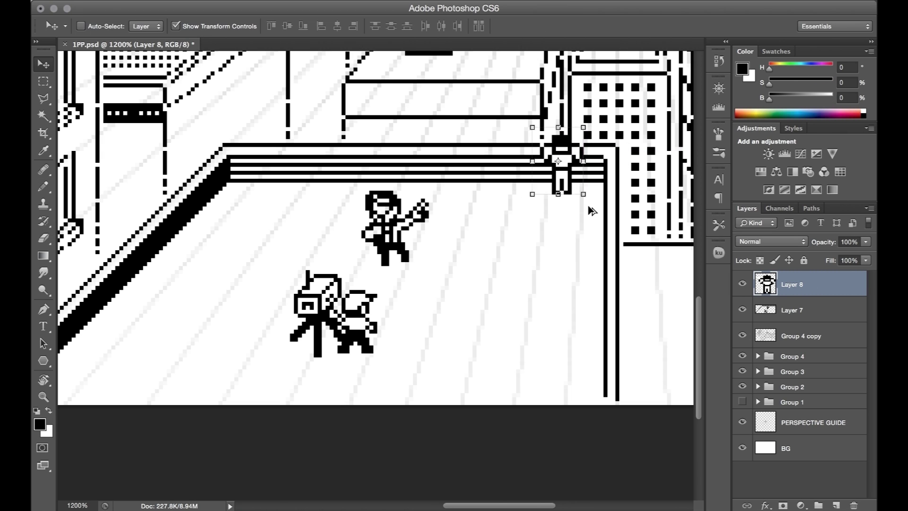
{"action": "left_click_drag", "start_coordinate": [590, 208], "coordinate": [534, 209]}
{"action": "key", "text": "b"}
{"action": "left_click_drag", "start_coordinate": [567, 133], "coordinate": [558, 133]}
{"action": "left_click_drag", "start_coordinate": [511, 133], "coordinate": [503, 133]}
Add a new layer, copy the camera operator from Layer 7, paste it on top and shift it 40 pixels right.
{"action": "key", "text": "alt+shift+super+n"}
{"action": "left_click", "coordinate": [794, 361]}
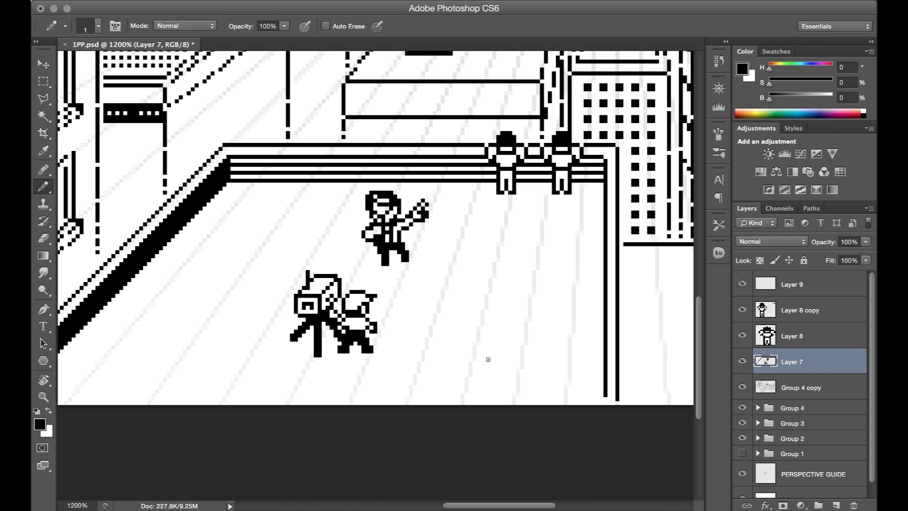
{"action": "key", "text": "m"}
{"action": "left_click_drag", "start_coordinate": [381, 357], "coordinate": [338, 286]}
{"action": "key", "text": "super+c"}
{"action": "left_click", "coordinate": [795, 284]}
{"action": "key", "text": "super+v"}
{"action": "key", "text": "shift+super+Right"}
{"action": "key", "text": "shift+super+Right"}
{"action": "key", "text": "shift+super+Right"}
{"action": "key", "text": "shift+super+Right"}
Redraw the head and arm of the copied operator to turn it into a different crew member.
{"action": "key", "text": "b"}
{"action": "key", "text": "e"}
{"action": "left_click_drag", "start_coordinate": [534, 295], "coordinate": [530, 300]}
{"action": "key", "text": "b"}
{"action": "left_click_drag", "start_coordinate": [507, 300], "coordinate": [524, 311]}
{"action": "key", "text": "e"}
{"action": "key", "text": "b"}
{"action": "left_click_drag", "start_coordinate": [531, 303], "coordinate": [531, 308]}
Shift the lower part of the new crew member one pixel to the right.
{"action": "key", "text": "m"}
{"action": "left_click_drag", "start_coordinate": [553, 371], "coordinate": [480, 318]}
{"action": "key", "text": "super+Right"}
{"action": "key", "text": "super+d"}
{"action": "key", "text": "e"}
{"action": "key", "text": "b"}
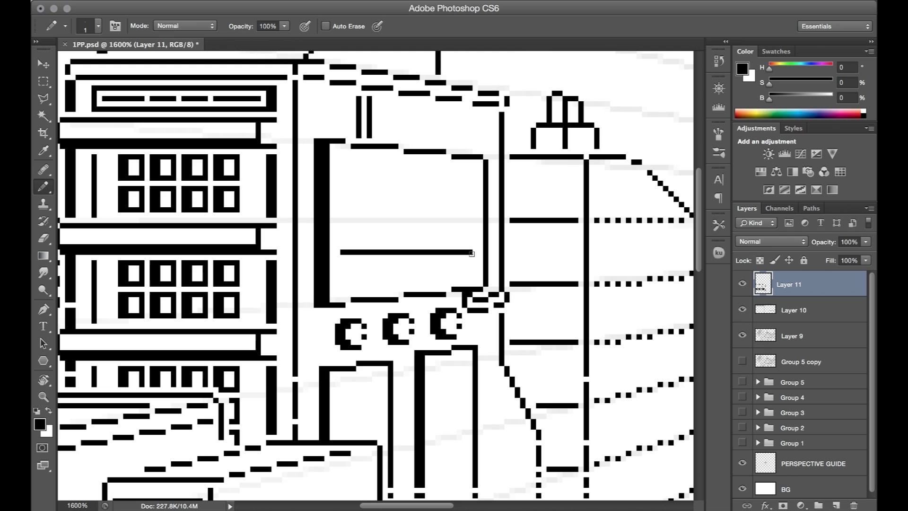
Frame a rectangular caption box along the billboard's lower edge, fill it with pixel lettering and patch the lower border.
{"action": "left_click", "coordinate": [341, 289], "text": "shift"}
{"action": "left_click", "coordinate": [343, 254], "text": "shift"}
{"action": "key", "text": "e"}
{"action": "left_click", "coordinate": [438, 284]}
{"action": "key", "text": "b"}
{"action": "mouse_move", "coordinate": [380, 284]}
{"action": "left_mouse_down"}
{"action": "mouse_move", "coordinate": [354, 278]}
{"action": "mouse_move", "coordinate": [401, 274]}
{"action": "left_mouse_up"}
{"action": "left_click_drag", "start_coordinate": [406, 263], "coordinate": [428, 274]}
{"action": "left_click_drag", "start_coordinate": [438, 268], "coordinate": [465, 268]}
{"action": "key", "text": "e"}
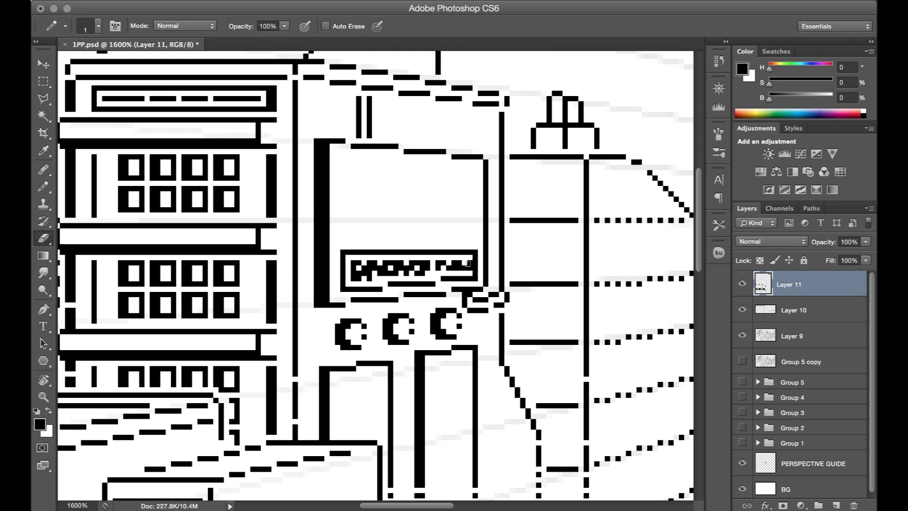
Draw a small square containing a 7 and a solid black label block in the billboard's two upper corners.
{"action": "key", "text": "b"}
{"action": "mouse_move", "coordinate": [343, 156]}
{"action": "left_mouse_down"}
{"action": "mouse_move", "coordinate": [343, 194]}
{"action": "mouse_move", "coordinate": [365, 184]}
{"action": "mouse_move", "coordinate": [343, 194]}
{"action": "left_mouse_up"}
{"action": "left_click", "coordinate": [380, 194], "text": "shift"}
{"action": "left_click", "coordinate": [380, 162], "text": "shift"}
{"action": "key", "text": "e"}
{"action": "key", "text": "b"}
{"action": "key", "text": "e"}
{"action": "key", "text": "b"}
Pixel in the torso and dark lower body of a figure above the billboard's caption box.
{"action": "mouse_move", "coordinate": [407, 205]}
{"action": "left_mouse_down"}
{"action": "mouse_move", "coordinate": [407, 235]}
{"action": "mouse_move", "coordinate": [396, 235]}
{"action": "left_mouse_up"}
{"action": "key", "text": "e"}
{"action": "key", "text": "b"}
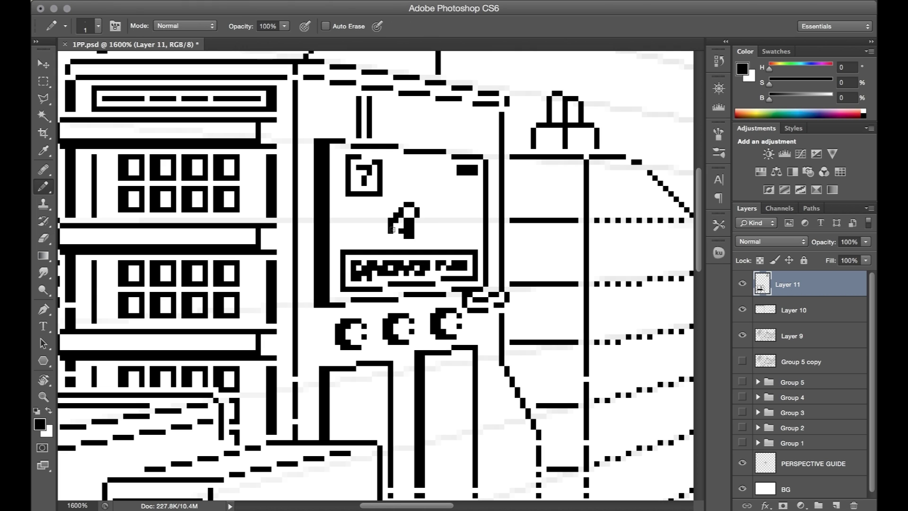
{"action": "key", "text": "e"}
{"action": "left_click", "coordinate": [401, 221]}
{"action": "key", "text": "b"}
{"action": "left_click", "coordinate": [409, 241]}
Draw the billboard figure's head with solid black hair and a side lock.
{"action": "left_click_drag", "start_coordinate": [396, 184], "coordinate": [425, 220]}
{"action": "mouse_move", "coordinate": [390, 189]}
{"action": "left_mouse_down"}
{"action": "mouse_move", "coordinate": [391, 204]}
{"action": "mouse_move", "coordinate": [422, 188]}
{"action": "mouse_move", "coordinate": [385, 194]}
{"action": "left_mouse_up"}
{"action": "key", "text": "e"}
{"action": "key", "text": "b"}
{"action": "left_click", "coordinate": [423, 200]}
{"action": "key", "text": "e"}
{"action": "key", "text": "b"}
Draw the billboard figure's raised arm and hand and clean up the pixels of its face and legs.
{"action": "mouse_move", "coordinate": [391, 194]}
{"action": "left_mouse_down"}
{"action": "mouse_move", "coordinate": [391, 205]}
{"action": "mouse_move", "coordinate": [454, 189]}
{"action": "mouse_move", "coordinate": [464, 209]}
{"action": "left_mouse_up"}
{"action": "left_click", "coordinate": [438, 215]}
{"action": "mouse_move", "coordinate": [454, 199]}
{"action": "left_mouse_down"}
{"action": "mouse_move", "coordinate": [454, 215]}
{"action": "mouse_move", "coordinate": [422, 221]}
{"action": "left_mouse_up"}
{"action": "key", "text": "e"}
{"action": "key", "text": "b"}
{"action": "mouse_move", "coordinate": [432, 225]}
{"action": "left_mouse_down"}
{"action": "mouse_move", "coordinate": [428, 238]}
{"action": "mouse_move", "coordinate": [401, 210]}
{"action": "mouse_move", "coordinate": [428, 209]}
{"action": "mouse_move", "coordinate": [432, 200]}
{"action": "mouse_move", "coordinate": [433, 242]}
{"action": "left_mouse_up"}
{"action": "key", "text": "e"}
{"action": "key", "text": "b"}
{"action": "key", "text": "e"}
{"action": "key", "text": "b"}
{"action": "key", "text": "e"}
{"action": "left_click", "coordinate": [417, 210]}
{"action": "key", "text": "b"}
{"action": "key", "text": "e"}
{"action": "key", "text": "b"}
{"action": "key", "text": "e"}
{"action": "key", "text": "b"}
{"action": "key", "text": "e"}
{"action": "key", "text": "b"}
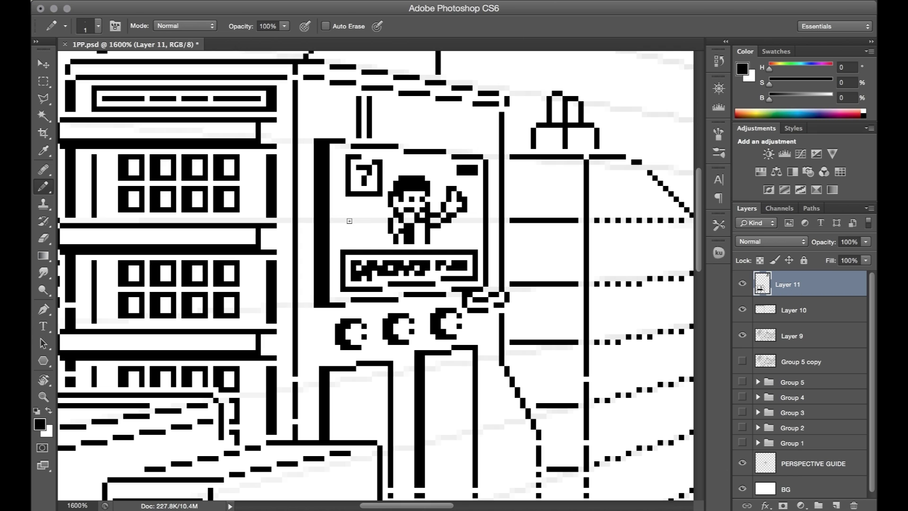
Add simple building outlines on both sides of the billboard figure and small black marks above its head.
{"action": "left_click_drag", "start_coordinate": [349, 220], "coordinate": [374, 242]}
{"action": "left_click_drag", "start_coordinate": [448, 243], "coordinate": [472, 243]}
{"action": "left_click_drag", "start_coordinate": [447, 170], "coordinate": [436, 169]}
{"action": "left_click", "coordinate": [419, 166]}
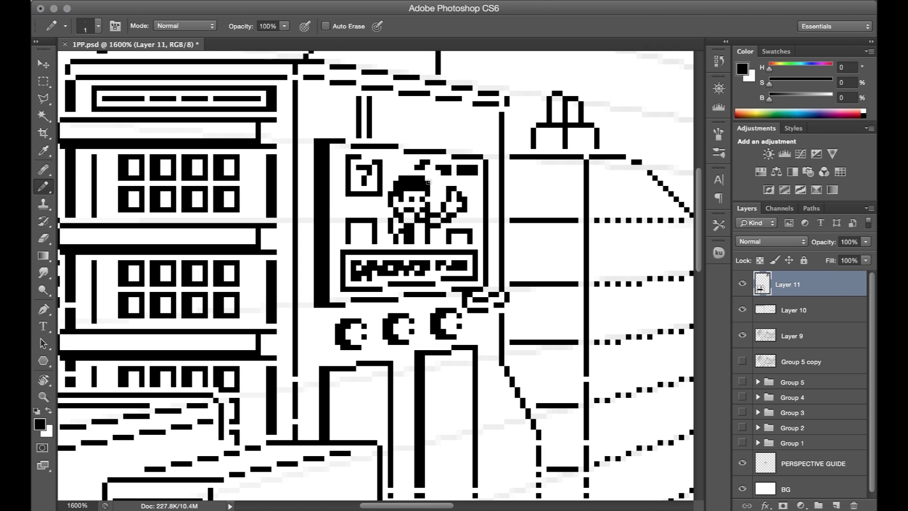
{"action": "left_click", "coordinate": [428, 182]}
Select the billboard figure's head and flip it horizontally with Free Transform.
{"action": "key", "text": "m"}
{"action": "left_click_drag", "start_coordinate": [388, 207], "coordinate": [436, 175]}
{"action": "key", "text": "super+t"}
{"action": "left_click_drag", "start_coordinate": [388, 192], "coordinate": [434, 190]}
{"action": "key", "text": "Return"}
{"action": "key", "text": "super+d"}
{"action": "key", "text": "b"}
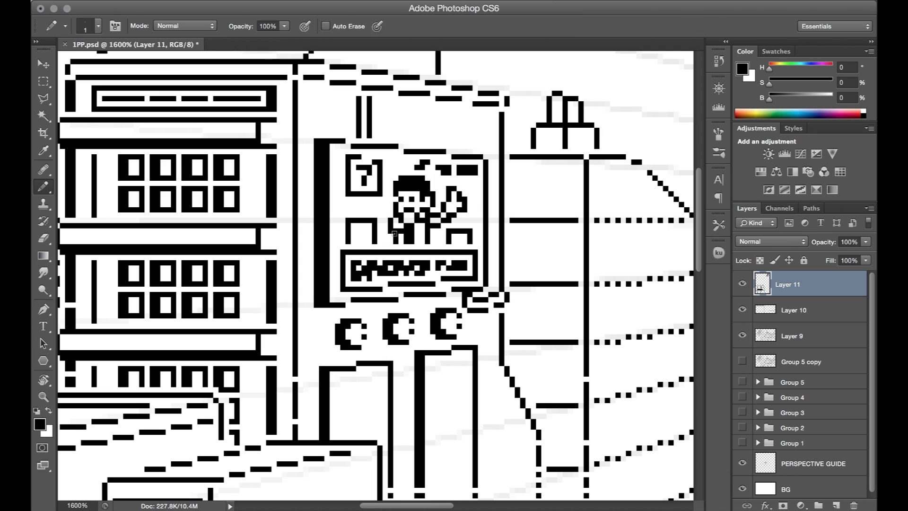
Refine the billboard figure's torso and legs by erasing and redrawing single pixels.
{"action": "key", "text": "e"}
{"action": "left_click", "coordinate": [402, 230]}
{"action": "left_click_drag", "start_coordinate": [406, 241], "coordinate": [401, 236]}
{"action": "key", "text": "b"}
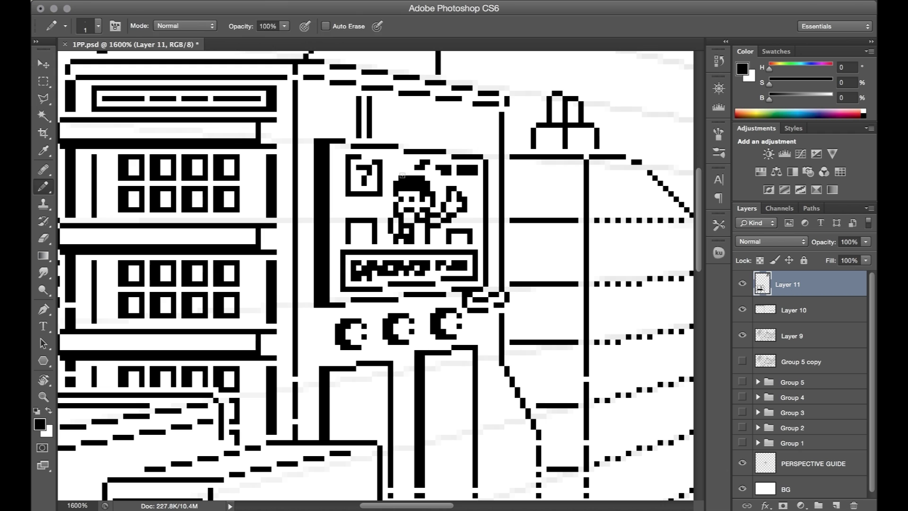
{"action": "key", "text": "e"}
Draw a bold exclamation mark with three short text lines beneath it on the right-hand banner under the billboard.
{"action": "scroll", "coordinate": [463, 203], "scroll_direction": "down", "scroll_amount": 5}
{"action": "key", "text": "b"}
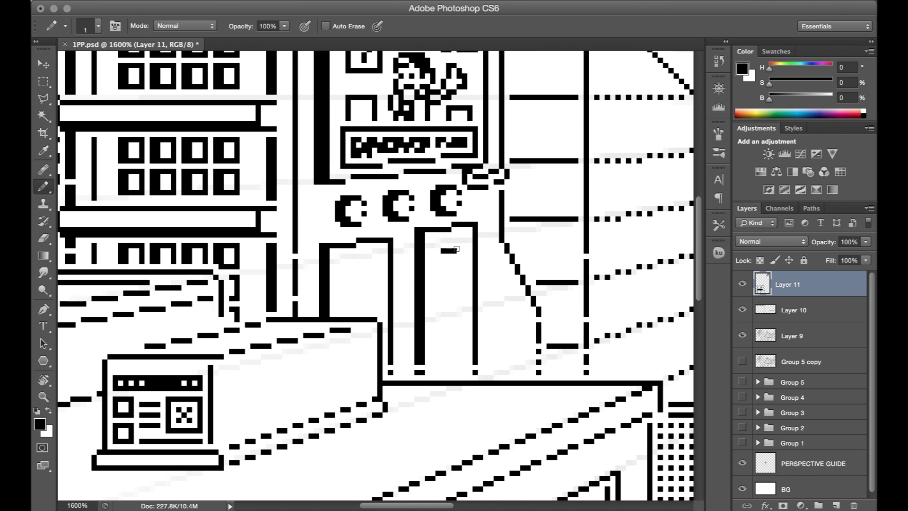
{"action": "mouse_move", "coordinate": [458, 250]}
{"action": "left_mouse_down"}
{"action": "mouse_move", "coordinate": [454, 282]}
{"action": "mouse_move", "coordinate": [445, 256]}
{"action": "left_mouse_up"}
{"action": "left_click_drag", "start_coordinate": [459, 314], "coordinate": [454, 314]}
{"action": "left_click_drag", "start_coordinate": [438, 289], "coordinate": [439, 368]}
{"action": "key", "text": "super+z"}
{"action": "left_click_drag", "start_coordinate": [438, 330], "coordinate": [459, 330]}
{"action": "left_click_drag", "start_coordinate": [438, 346], "coordinate": [460, 346]}
{"action": "mouse_move", "coordinate": [438, 362]}
{"action": "left_mouse_down"}
{"action": "mouse_move", "coordinate": [460, 335]}
{"action": "mouse_move", "coordinate": [460, 362]}
{"action": "left_mouse_up"}
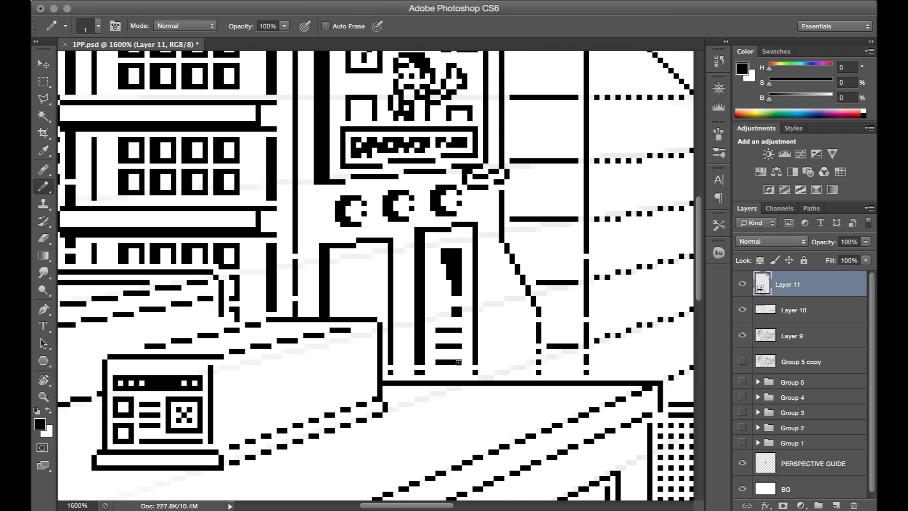
{"action": "key", "text": "e"}
{"action": "key", "text": "b"}
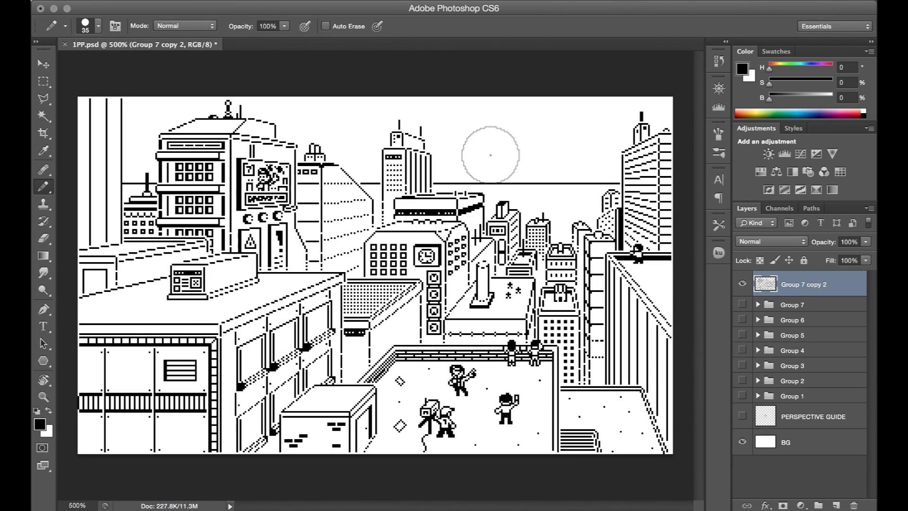
Stamp a 35 px black circle in the sky for a giant creature's head and block in its right paw.
{"action": "left_click", "coordinate": [483, 148]}
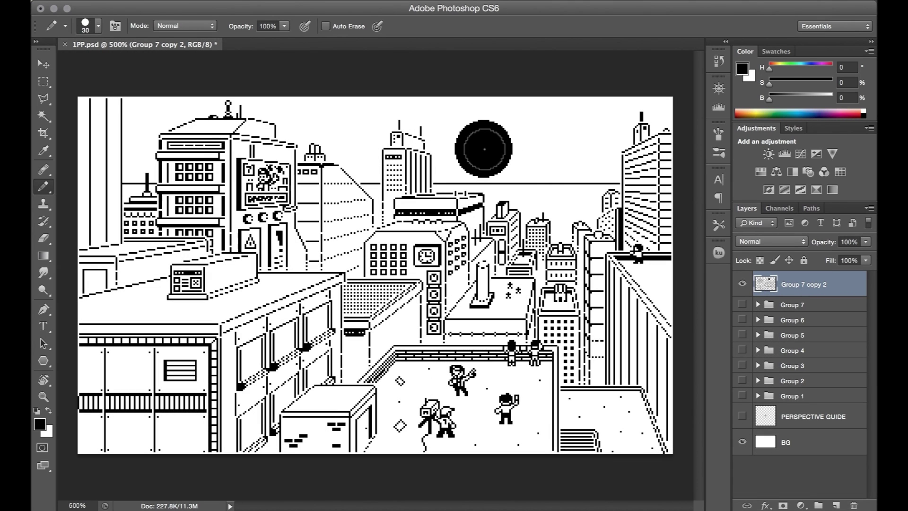
{"action": "key", "text": "["}
{"action": "key", "text": "["}
{"action": "mouse_move", "coordinate": [502, 190]}
{"action": "left_mouse_down"}
{"action": "mouse_move", "coordinate": [499, 201]}
{"action": "mouse_move", "coordinate": [519, 174]}
{"action": "left_mouse_up"}
{"action": "key", "text": "super+z"}
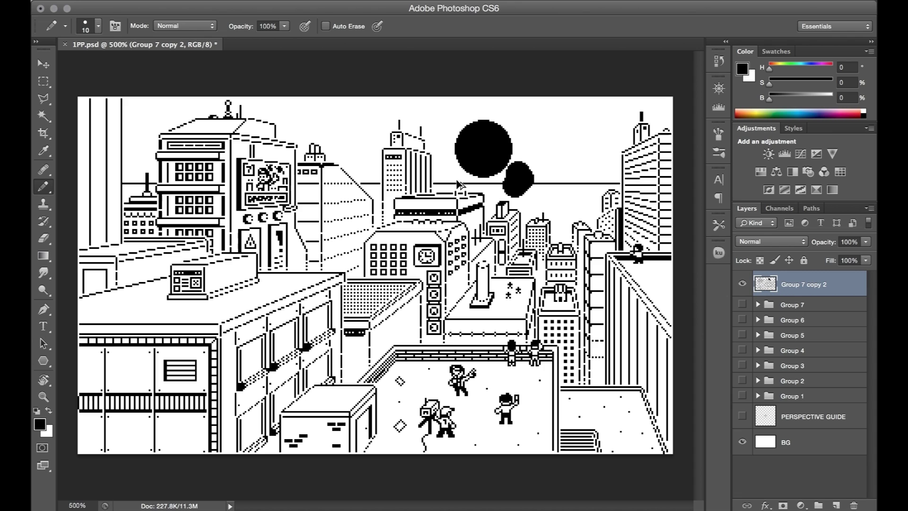
Block in the creature's left arm and body with a 10 px pencil and erase a gap under its head.
{"action": "mouse_move", "coordinate": [456, 180]}
{"action": "left_mouse_down"}
{"action": "mouse_move", "coordinate": [488, 185]}
{"action": "mouse_move", "coordinate": [484, 195]}
{"action": "mouse_move", "coordinate": [457, 180]}
{"action": "left_mouse_up"}
{"action": "key", "text": "ctrl+z"}
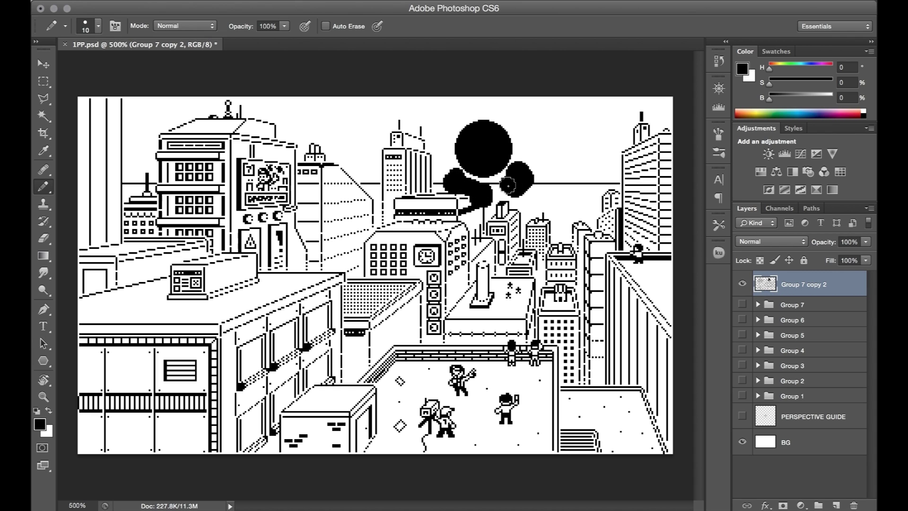
{"action": "key", "text": "e"}
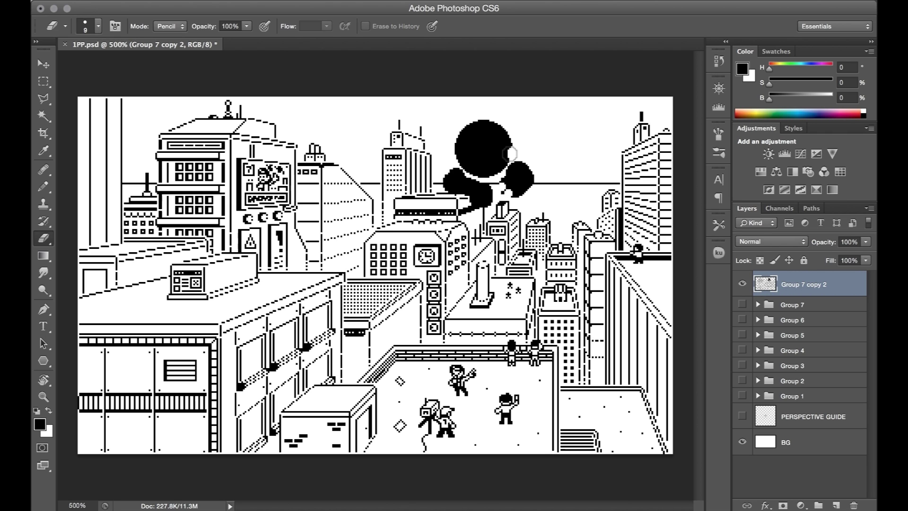
{"action": "key", "text": "b"}
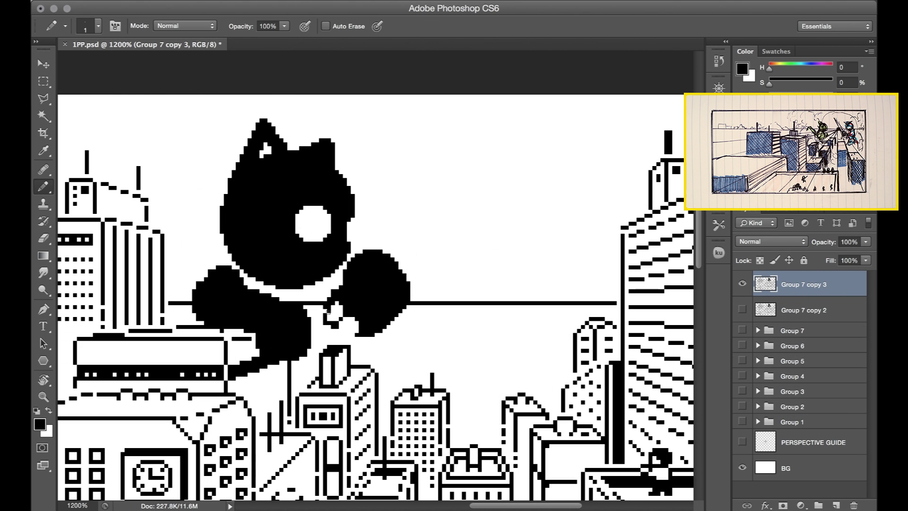
Carve the fingers and claws into the creature's right paw with one-pixel strokes.
{"action": "left_click_drag", "start_coordinate": [334, 305], "coordinate": [332, 319]}
{"action": "left_click_drag", "start_coordinate": [349, 319], "coordinate": [360, 335]}
{"action": "key", "text": "e"}
{"action": "left_click_drag", "start_coordinate": [333, 294], "coordinate": [330, 300]}
{"action": "key", "text": "b"}
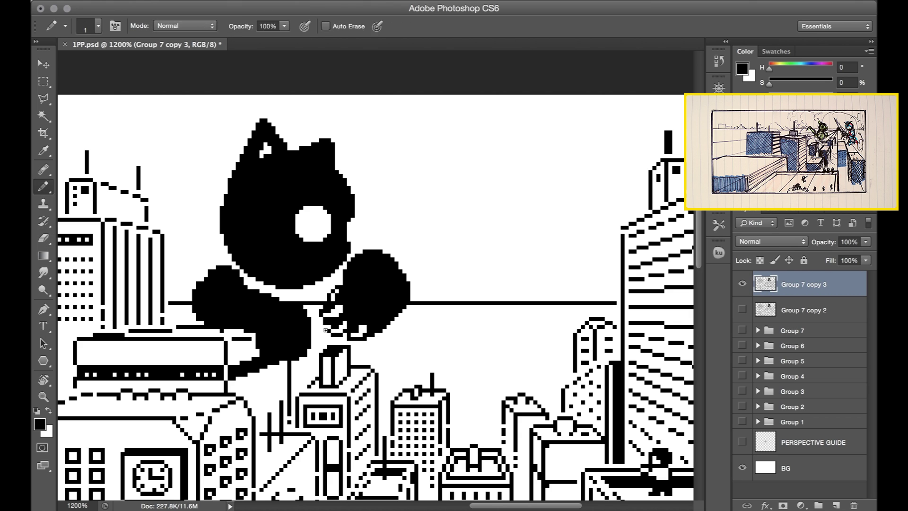
{"action": "key", "text": "e"}
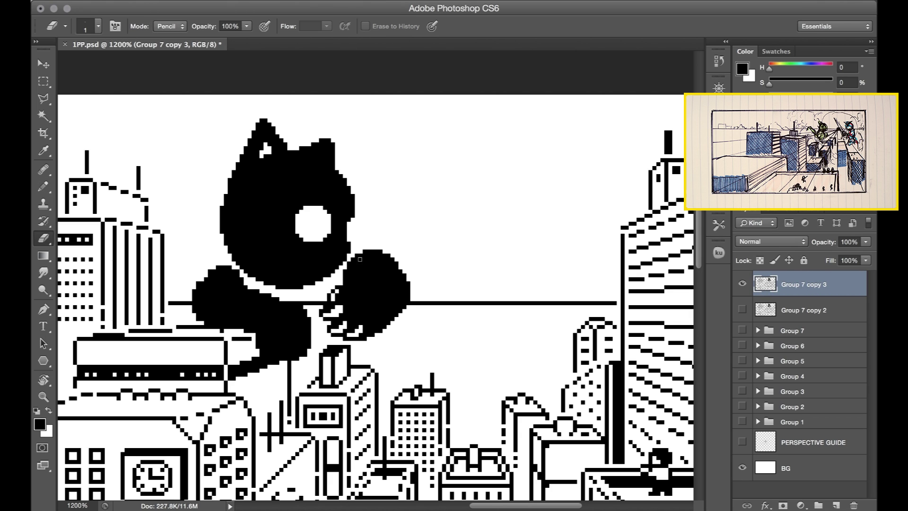
Trim the outer edge of the creature's right paw and reshape the white eye area on its face.
{"action": "left_click_drag", "start_coordinate": [392, 259], "coordinate": [409, 291]}
{"action": "key", "text": "b"}
{"action": "left_click_drag", "start_coordinate": [327, 208], "coordinate": [305, 222]}
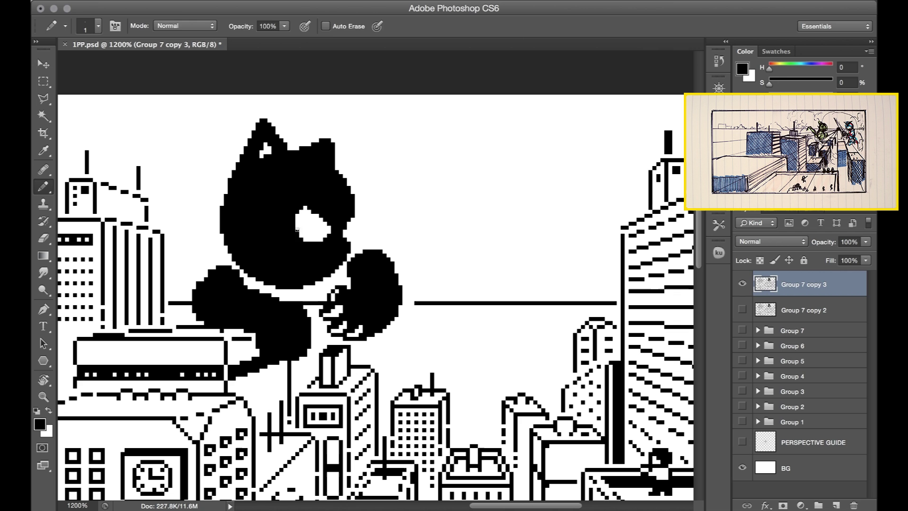
Shift the upper part of the creature's head down one pixel.
{"action": "key", "text": "m"}
{"action": "left_click_drag", "start_coordinate": [209, 248], "coordinate": [377, 111]}
{"action": "key", "text": "super+Down"}
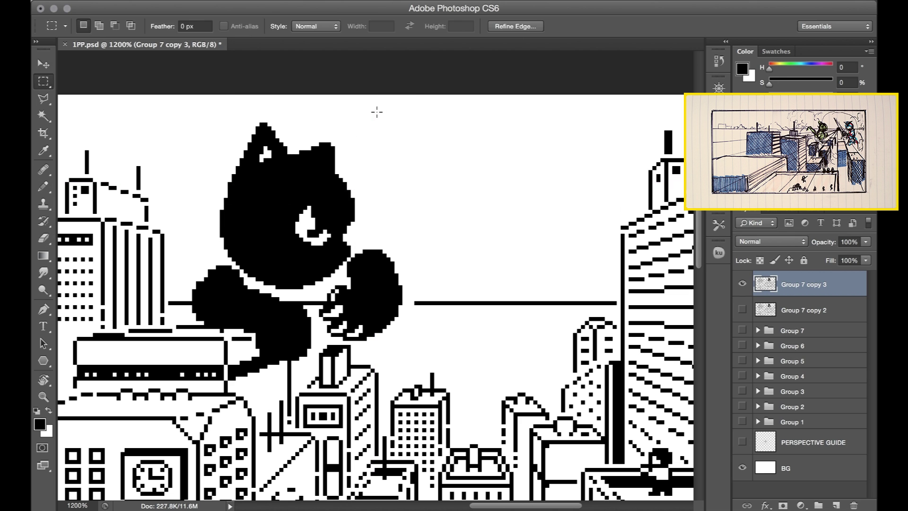
Hollow out the creature's black head with the Magic Wand, leaving only a one-pixel outline.
{"action": "key", "text": "e"}
{"action": "left_click", "coordinate": [334, 172]}
{"action": "key", "text": "w"}
{"action": "left_click", "coordinate": [329, 206]}
{"action": "key", "text": "Delete"}
{"action": "key", "text": "super+d"}
{"action": "key", "text": "b"}
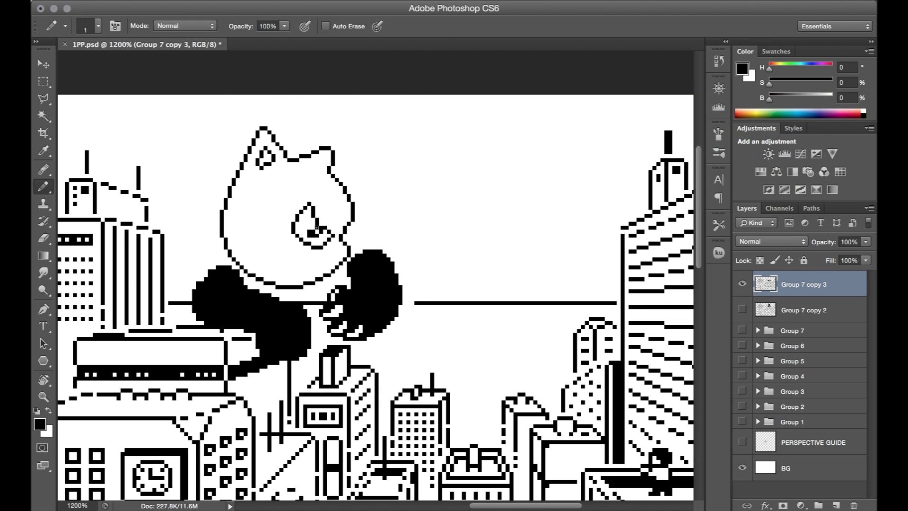
Touch up the face and jaw outline and clear the black fill from the creature's body and paw.
{"action": "key", "text": "e"}
{"action": "left_click", "coordinate": [297, 220]}
{"action": "key", "text": "b"}
{"action": "left_click_drag", "start_coordinate": [341, 247], "coordinate": [345, 255]}
{"action": "key", "text": "e"}
{"action": "key", "text": "w"}
{"action": "left_click", "coordinate": [284, 324]}
{"action": "key", "text": "Delete"}
{"action": "key", "text": "super+d"}
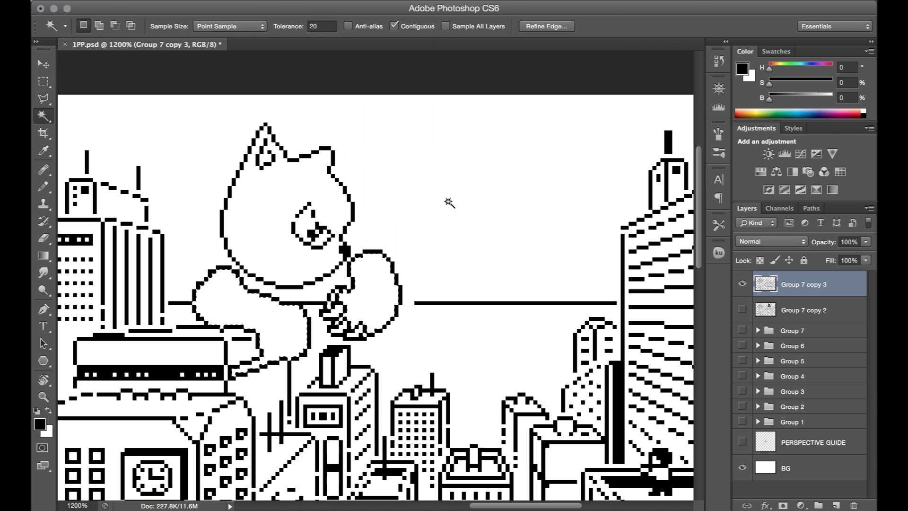
Shade the creature's underside beside the rooftop and draw a curved tail rising behind its head.
{"action": "key", "text": "b"}
{"action": "left_click_drag", "start_coordinate": [235, 374], "coordinate": [266, 361]}
{"action": "key", "text": "m"}
{"action": "key", "text": "super+Down"}
{"action": "mouse_move", "coordinate": [356, 243]}
{"action": "left_mouse_down"}
{"action": "mouse_move", "coordinate": [409, 295]}
{"action": "mouse_move", "coordinate": [365, 138]}
{"action": "left_mouse_up"}
{"action": "key", "text": "b"}
{"action": "key", "text": "e"}
{"action": "key", "text": "b"}
{"action": "key", "text": "e"}
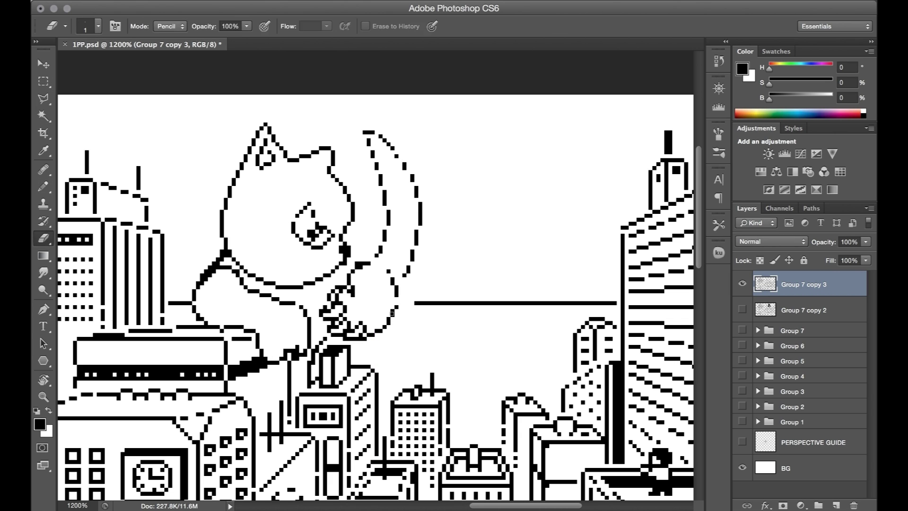
Extend the tail's outer edge down to the paw and round its tip toward the creature's ear.
{"action": "key", "text": "b"}
{"action": "left_click_drag", "start_coordinate": [412, 268], "coordinate": [404, 294]}
{"action": "key", "text": "e"}
{"action": "key", "text": "b"}
{"action": "left_click_drag", "start_coordinate": [368, 133], "coordinate": [345, 149]}
{"action": "key", "text": "e"}
{"action": "key", "text": "b"}
{"action": "key", "text": "e"}
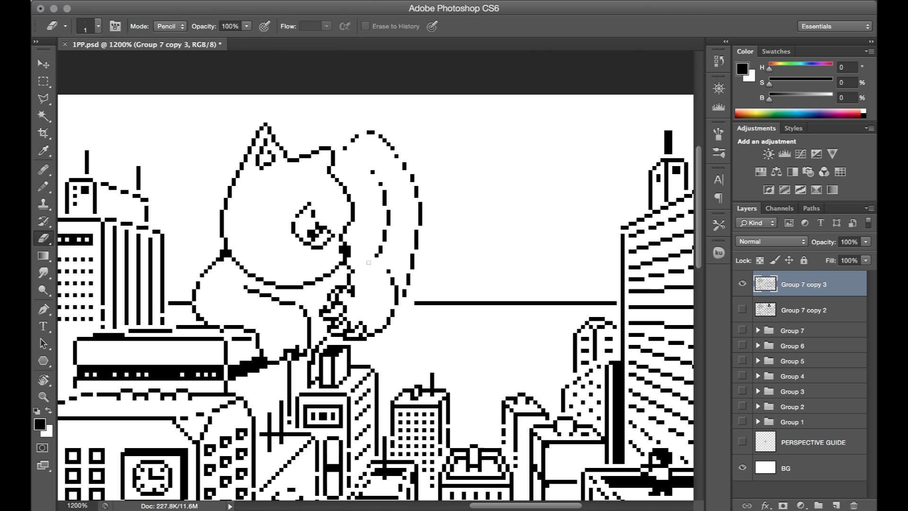
Close the upper contour of the right paw and clean up the lines around the chin and shoulder.
{"action": "key", "text": "b"}
{"action": "left_click_drag", "start_coordinate": [353, 259], "coordinate": [389, 268]}
{"action": "key", "text": "e"}
{"action": "key", "text": "b"}
{"action": "key", "text": "e"}
{"action": "key", "text": "b"}
{"action": "key", "text": "e"}
{"action": "key", "text": "b"}
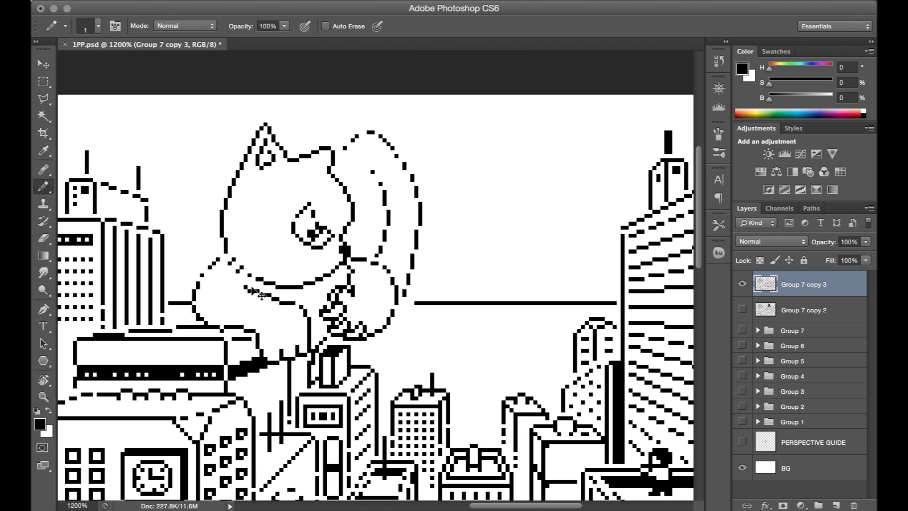
Draw the creature's open mouth in solid black and redraw its eye and right cheek contour.
{"action": "mouse_move", "coordinate": [294, 253]}
{"action": "left_mouse_down"}
{"action": "mouse_move", "coordinate": [326, 267]}
{"action": "mouse_move", "coordinate": [316, 255]}
{"action": "mouse_move", "coordinate": [297, 272]}
{"action": "left_mouse_up"}
{"action": "key", "text": "e"}
{"action": "key", "text": "b"}
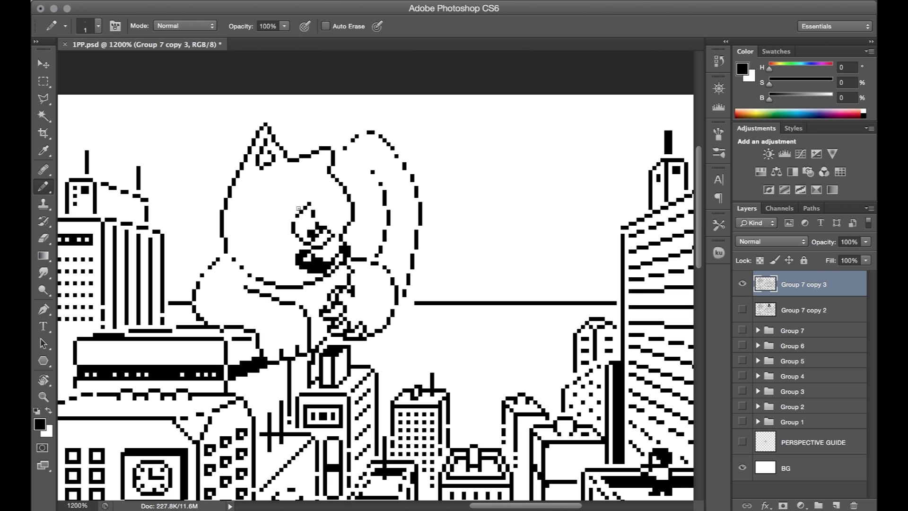
{"action": "key", "text": "e"}
{"action": "left_click_drag", "start_coordinate": [334, 179], "coordinate": [348, 194]}
{"action": "key", "text": "b"}
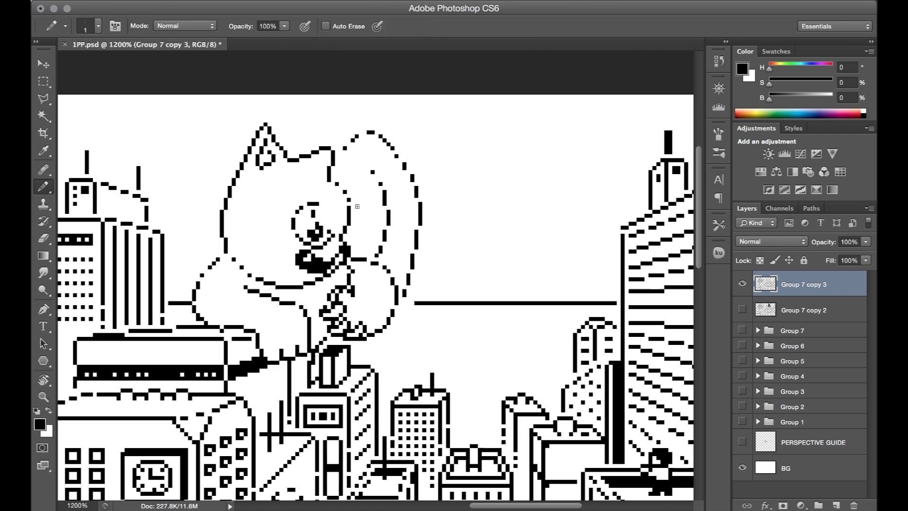
Refine the upper claws of the right paw and thicken the left outline of the creature's body.
{"action": "left_click_drag", "start_coordinate": [353, 273], "coordinate": [357, 283]}
{"action": "key", "text": "e"}
{"action": "key", "text": "b"}
{"action": "key", "text": "e"}
{"action": "mouse_move", "coordinate": [264, 355]}
{"action": "left_mouse_down"}
{"action": "mouse_move", "coordinate": [195, 300]}
{"action": "mouse_move", "coordinate": [196, 287]}
{"action": "left_mouse_up"}
{"action": "key", "text": "b"}
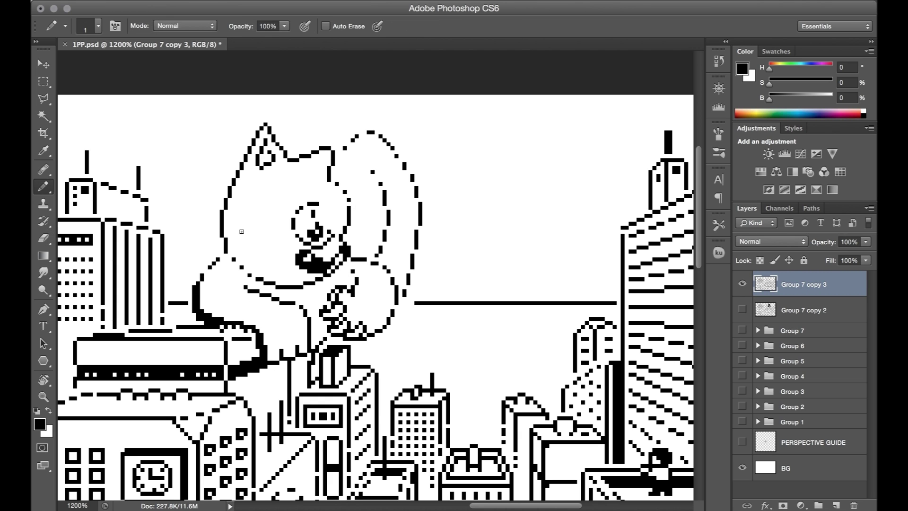
{"action": "key", "text": "]"}
{"action": "key", "text": "]"}
{"action": "key", "text": "]"}
{"action": "key", "text": "]"}
{"action": "key", "text": "]"}
{"action": "key", "text": "]"}
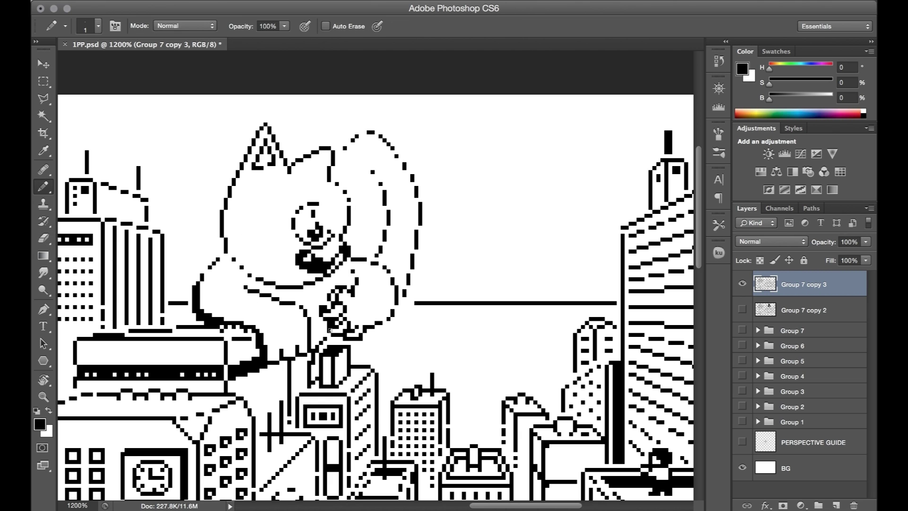
Draw a long S-curved tail with a rounded tip rising behind the creature's back.
{"action": "left_click_drag", "start_coordinate": [159, 135], "coordinate": [194, 258]}
{"action": "key", "text": "ctrl+z"}
{"action": "key", "text": "e"}
{"action": "key", "text": "b"}
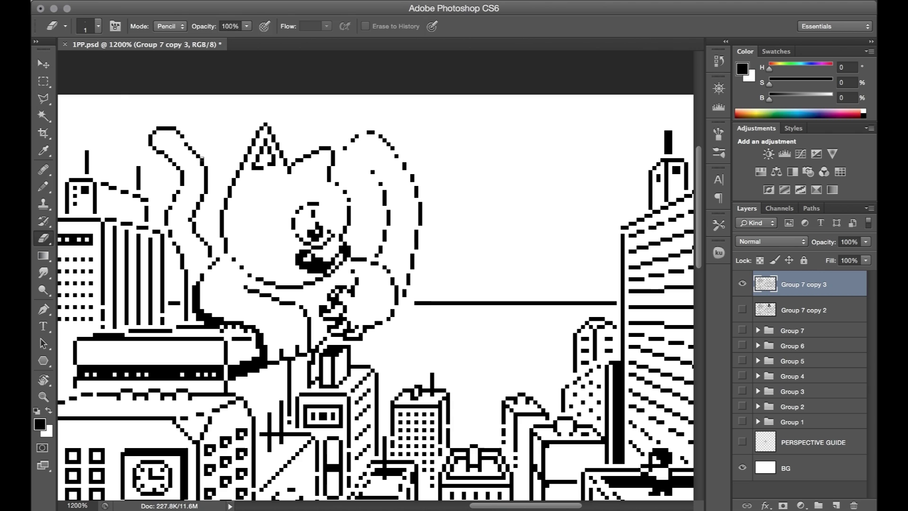
{"action": "key", "text": "e"}
{"action": "key", "text": "b"}
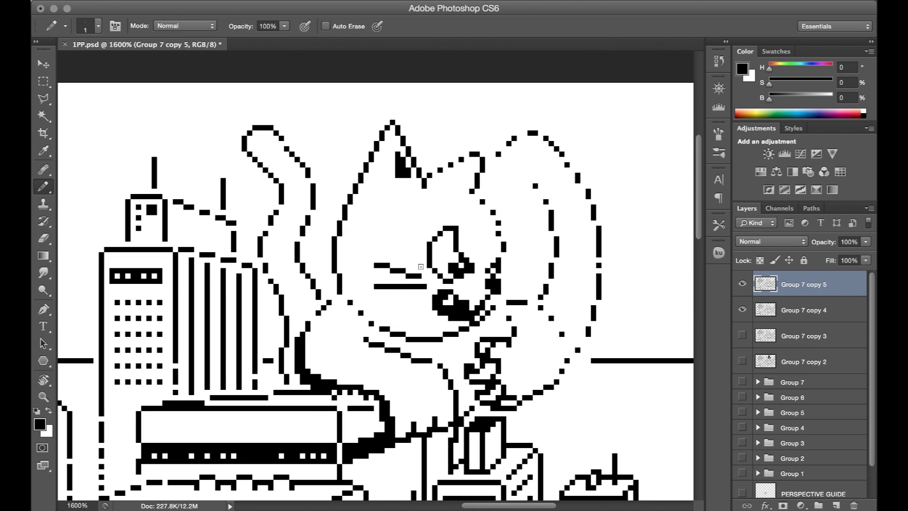
Draw three whiskers on the creature's cheek and reposition its eye slightly toward the whiskers.
{"action": "key", "text": "m"}
{"action": "key", "text": "b"}
{"action": "key", "text": "e"}
{"action": "key", "text": "b"}
{"action": "key", "text": "m"}
{"action": "mouse_move", "coordinate": [361, 290]}
{"action": "left_mouse_down"}
{"action": "mouse_move", "coordinate": [454, 269]}
{"action": "mouse_move", "coordinate": [475, 225]}
{"action": "left_mouse_up"}
{"action": "key", "text": "v"}
{"action": "key", "text": "ctrl+z"}
{"action": "key", "text": "b"}
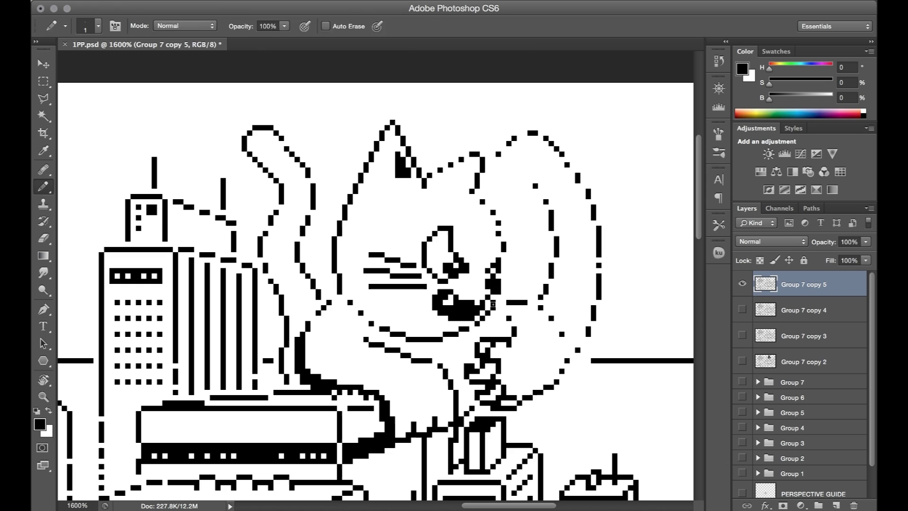
Clean up the corner of the creature's mouth and thin the chin contour beneath it into separate pixels.
{"action": "key", "text": "e"}
{"action": "left_click_drag", "start_coordinate": [493, 307], "coordinate": [477, 323]}
{"action": "key", "text": "b"}
{"action": "left_click", "coordinate": [472, 329]}
{"action": "key", "text": "e"}
{"action": "left_click", "coordinate": [461, 329]}
{"action": "left_click", "coordinate": [446, 335]}
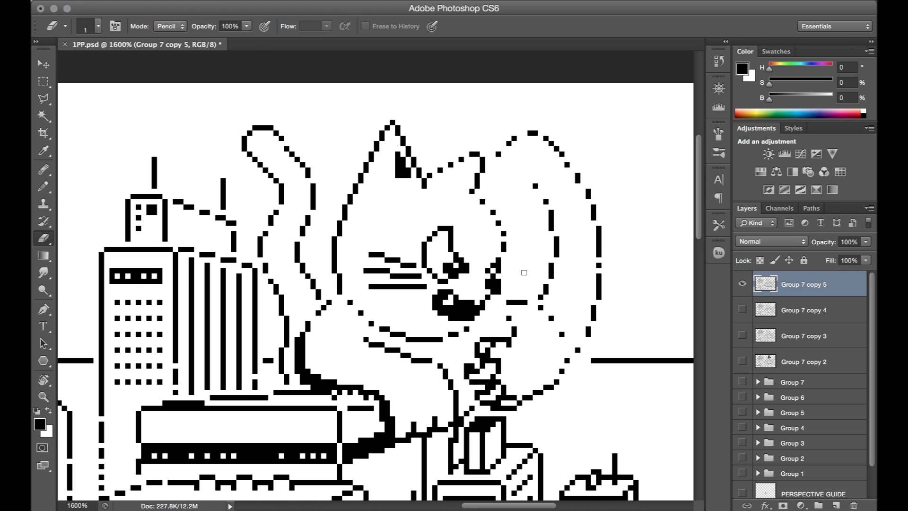
Break up the raised paw's contour, thin the thick outline of the creature's back and foreleg, and widen the inner ear's fill.
{"action": "left_click_drag", "start_coordinate": [567, 361], "coordinate": [562, 371]}
{"action": "key", "text": "b"}
{"action": "left_click", "coordinate": [567, 366]}
{"action": "left_click", "coordinate": [541, 307]}
{"action": "key", "text": "e"}
{"action": "left_click", "coordinate": [514, 302]}
{"action": "left_click_drag", "start_coordinate": [303, 339], "coordinate": [324, 380]}
{"action": "mouse_move", "coordinate": [382, 394]}
{"action": "left_mouse_down"}
{"action": "mouse_move", "coordinate": [386, 418]}
{"action": "mouse_move", "coordinate": [360, 395]}
{"action": "left_mouse_up"}
{"action": "key", "text": "b"}
{"action": "key", "text": "e"}
{"action": "key", "text": "b"}
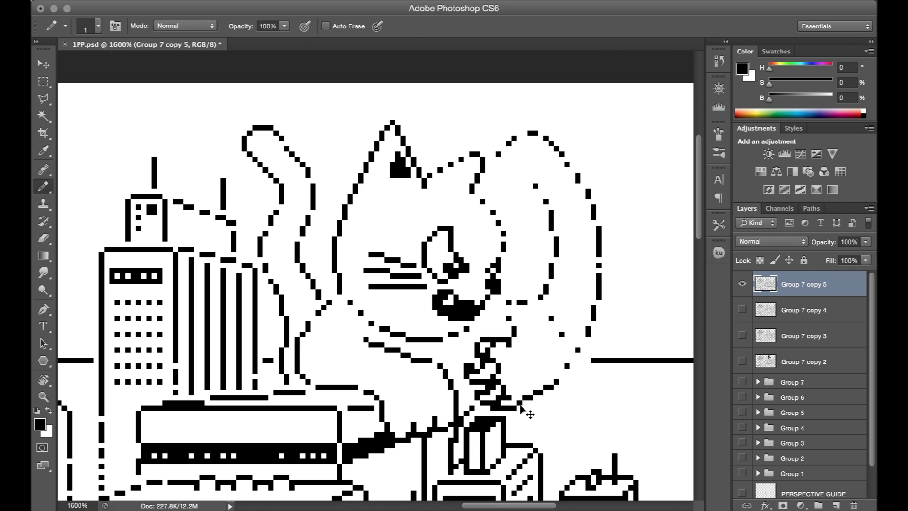
Slim the creature's nose and reshape its eye into an angry slanted look with a dark pupil.
{"action": "key", "text": "e"}
{"action": "key", "text": "b"}
{"action": "key", "text": "e"}
{"action": "key", "text": "b"}
{"action": "key", "text": "e"}
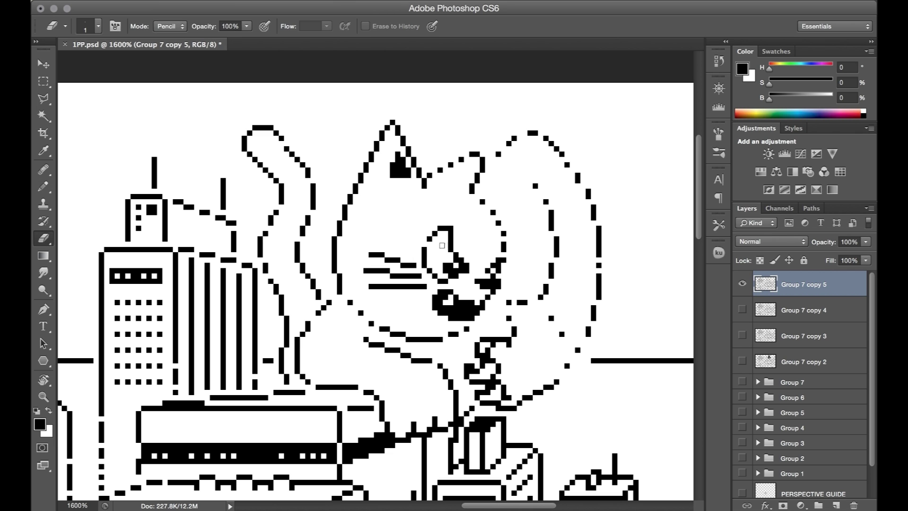
{"action": "key", "text": "b"}
{"action": "key", "text": "e"}
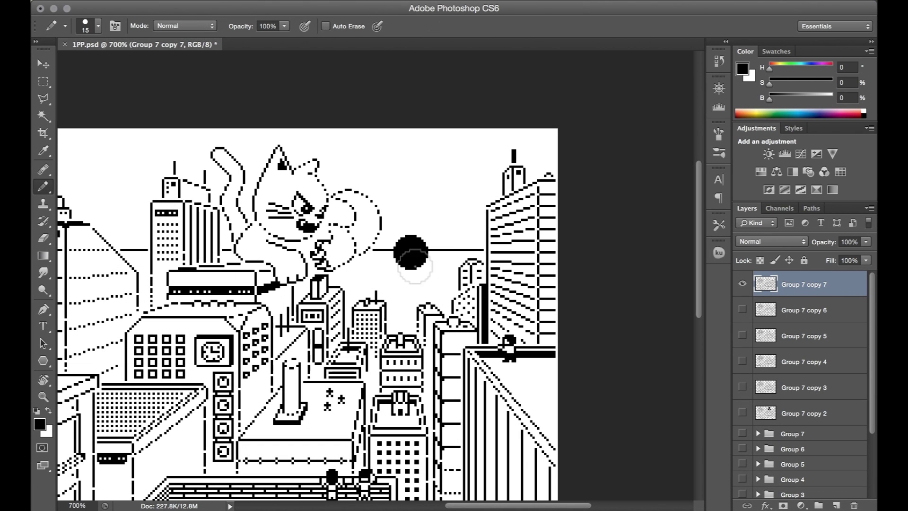
Paint a tapered black shape from the sky's upper edge to two round blobs and carve white details into its lower end.
{"action": "left_click", "coordinate": [419, 276]}
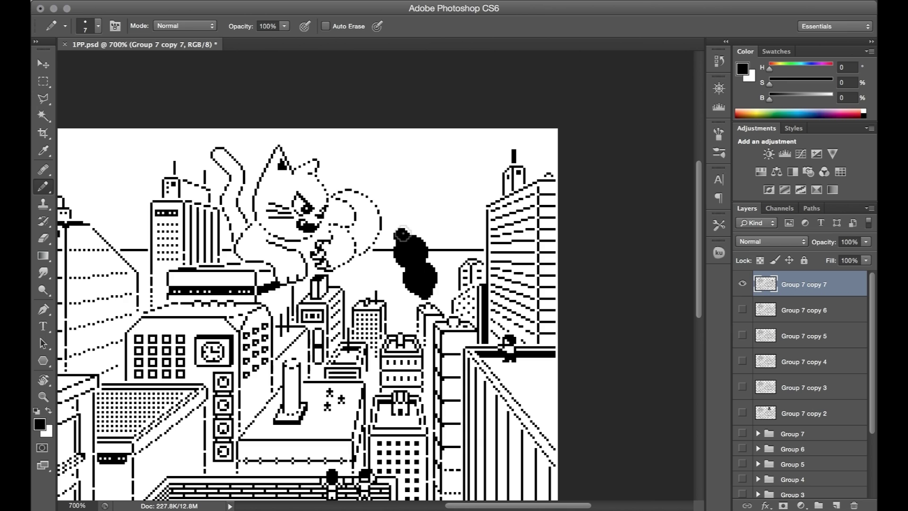
{"action": "left_click_drag", "start_coordinate": [374, 136], "coordinate": [380, 142]}
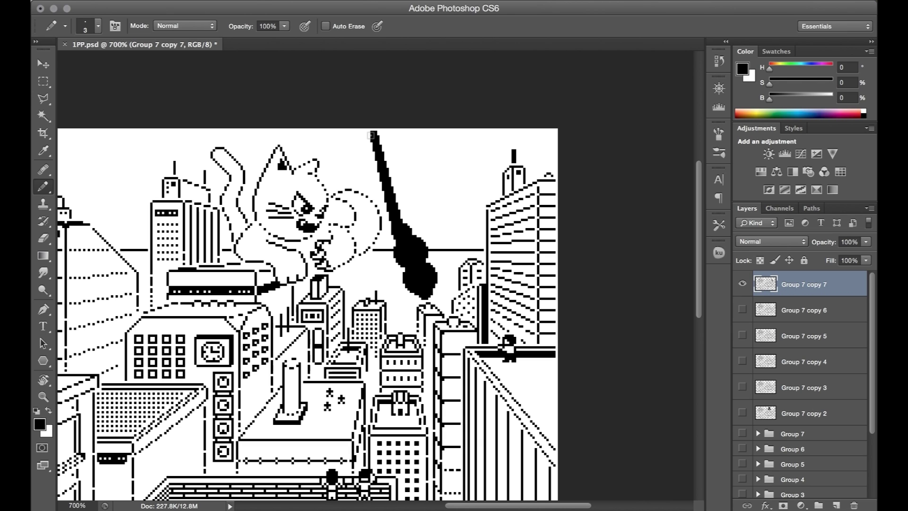
{"action": "key", "text": "e"}
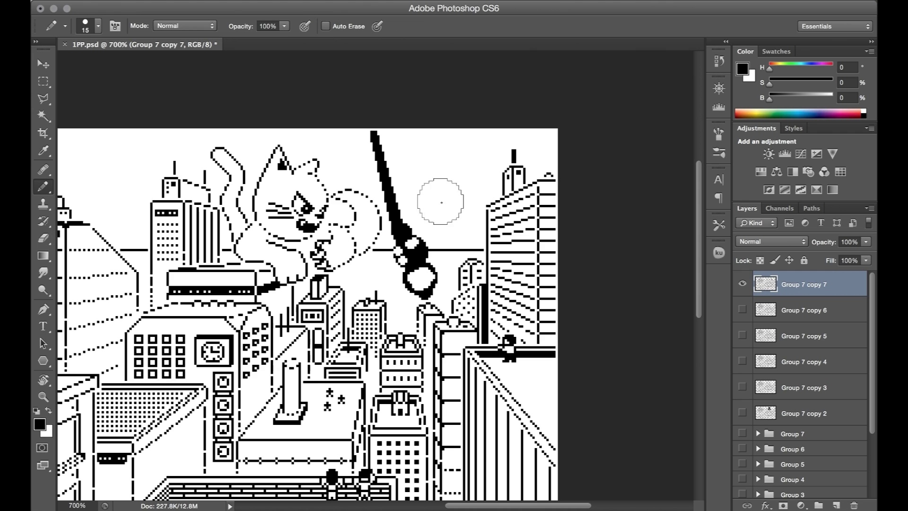
Block in a second creature's black head on a new layer and carve out its eye, muzzle and ear in white.
{"action": "key", "text": "b"}
{"action": "key", "text": "ctrl+shift+alt+n"}
{"action": "mouse_move", "coordinate": [461, 204]}
{"action": "left_mouse_down"}
{"action": "mouse_move", "coordinate": [489, 191]}
{"action": "mouse_move", "coordinate": [486, 180]}
{"action": "mouse_move", "coordinate": [428, 211]}
{"action": "mouse_move", "coordinate": [441, 229]}
{"action": "mouse_move", "coordinate": [427, 233]}
{"action": "mouse_move", "coordinate": [454, 197]}
{"action": "left_mouse_up"}
{"action": "key", "text": "e"}
{"action": "mouse_move", "coordinate": [430, 216]}
{"action": "left_mouse_down"}
{"action": "mouse_move", "coordinate": [446, 233]}
{"action": "mouse_move", "coordinate": [447, 220]}
{"action": "left_mouse_up"}
{"action": "key", "text": "b"}
{"action": "key", "text": "e"}
{"action": "mouse_move", "coordinate": [481, 175]}
{"action": "left_mouse_down"}
{"action": "mouse_move", "coordinate": [488, 203]}
{"action": "mouse_move", "coordinate": [455, 220]}
{"action": "left_mouse_up"}
{"action": "key", "text": "b"}
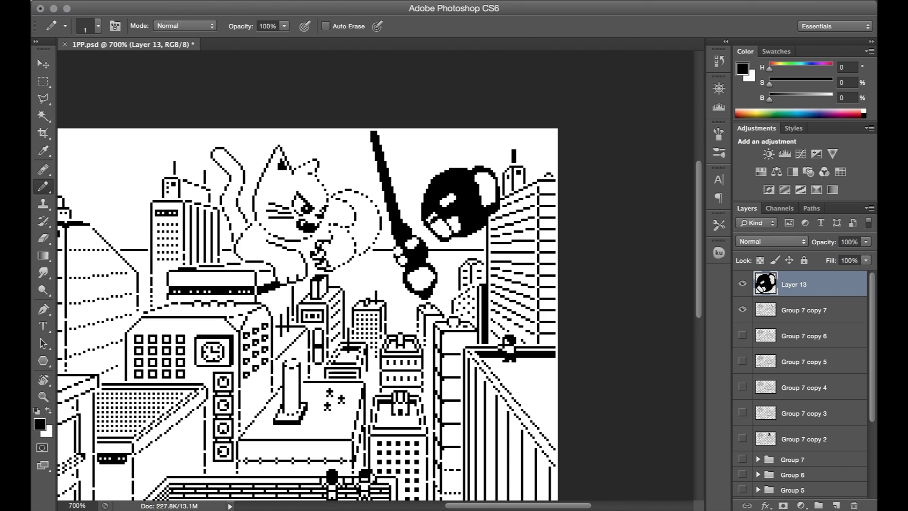
Thin the second creature's ear outline and paint a thick black arc over the crown of its head.
{"action": "key", "text": "e"}
{"action": "key", "text": "b"}
{"action": "key", "text": "e"}
{"action": "key", "text": "b"}
{"action": "key", "text": "m"}
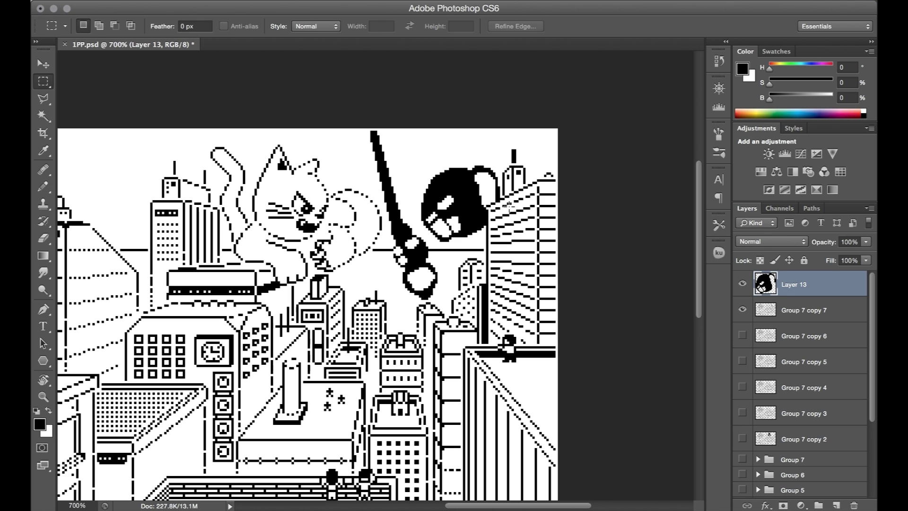
{"action": "key", "text": "b"}
{"action": "left_click_drag", "start_coordinate": [419, 189], "coordinate": [475, 164]}
{"action": "key", "text": "e"}
{"action": "key", "text": "b"}
Duplicate the artwork layer and hollow out the long tapered shape, leaving only broken edge lines.
{"action": "key", "text": "super+j"}
{"action": "key", "text": "e"}
{"action": "mouse_move", "coordinate": [265, 137]}
{"action": "left_mouse_down"}
{"action": "mouse_move", "coordinate": [310, 285]}
{"action": "mouse_move", "coordinate": [306, 271]}
{"action": "left_mouse_up"}
{"action": "left_click_drag", "start_coordinate": [283, 229], "coordinate": [287, 251]}
{"action": "key", "text": "b"}
{"action": "left_click_drag", "start_coordinate": [274, 158], "coordinate": [279, 165]}
Refine the tapered shape's dashed edges and carve outlines into the rounded forms at its lower end.
{"action": "key", "text": "e"}
{"action": "key", "text": "b"}
{"action": "key", "text": "e"}
{"action": "mouse_move", "coordinate": [307, 261]}
{"action": "left_mouse_down"}
{"action": "mouse_move", "coordinate": [318, 278]}
{"action": "mouse_move", "coordinate": [299, 246]}
{"action": "left_mouse_up"}
{"action": "key", "text": "b"}
{"action": "key", "text": "e"}
{"action": "left_click_drag", "start_coordinate": [271, 198], "coordinate": [267, 183]}
{"action": "key", "text": "b"}
{"action": "left_click", "coordinate": [287, 284]}
{"action": "key", "text": "e"}
{"action": "left_click_drag", "start_coordinate": [318, 322], "coordinate": [327, 344]}
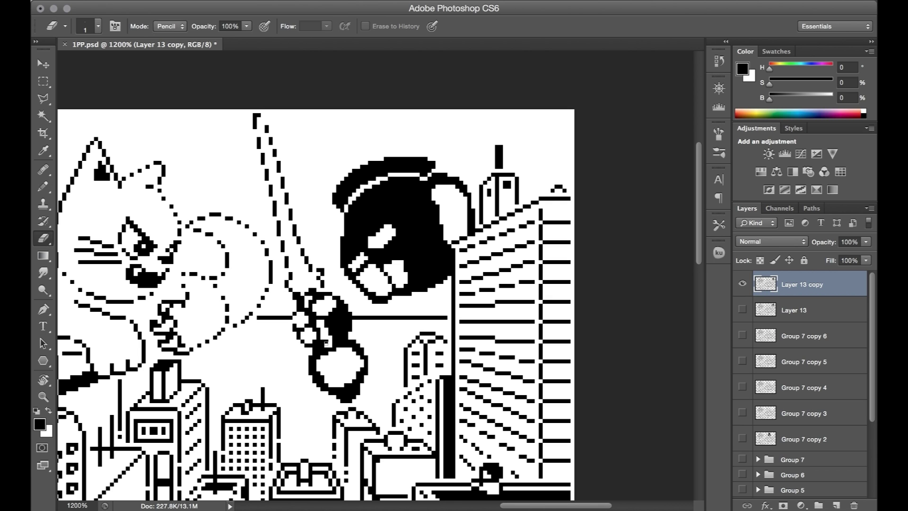
Duplicate the layer, delete the second creature's black head fill to leave outlines, and clean up the face's front edge.
{"action": "key", "text": "super+j"}
{"action": "key", "text": "w"}
{"action": "left_click", "coordinate": [397, 209]}
{"action": "key", "text": "Delete"}
{"action": "key", "text": "super+d"}
{"action": "key", "text": "b"}
{"action": "key", "text": "e"}
{"action": "left_click_drag", "start_coordinate": [342, 238], "coordinate": [360, 238]}
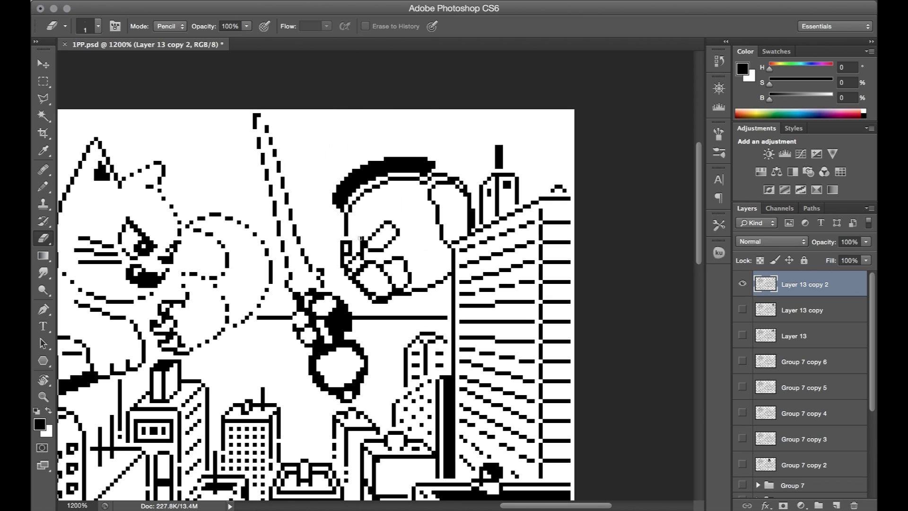
Remove the extra muzzle lines and draw an inner contour inside the second creature's ear.
{"action": "left_click", "coordinate": [402, 289]}
{"action": "key", "text": "b"}
{"action": "key", "text": "e"}
{"action": "key", "text": "b"}
{"action": "mouse_move", "coordinate": [437, 176]}
{"action": "left_mouse_down"}
{"action": "mouse_move", "coordinate": [457, 179]}
{"action": "mouse_move", "coordinate": [465, 229]}
{"action": "left_mouse_up"}
{"action": "key", "text": "e"}
{"action": "left_click", "coordinate": [450, 230]}
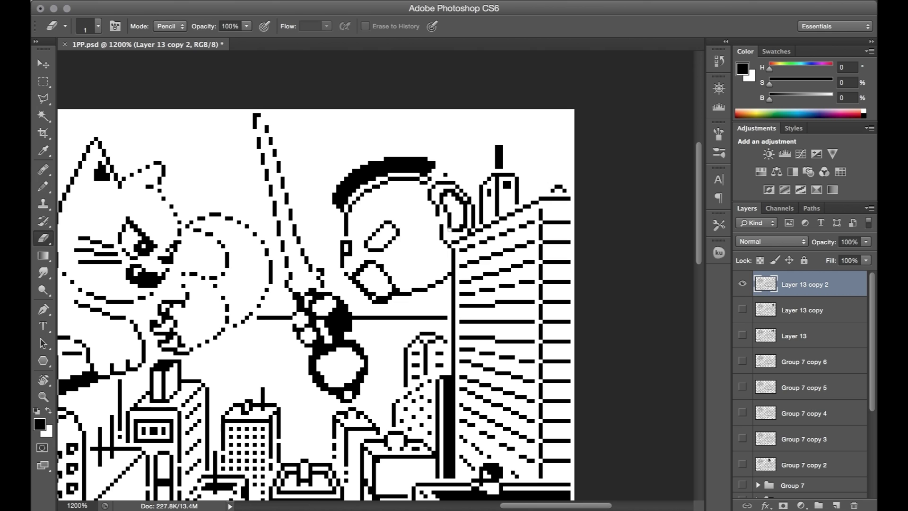
Break up the second creature's forehead line and draw a curved face contour around its eye and down to the muzzle.
{"action": "key", "text": "b"}
{"action": "key", "text": "e"}
{"action": "left_click_drag", "start_coordinate": [384, 182], "coordinate": [358, 197]}
{"action": "key", "text": "b"}
{"action": "left_click_drag", "start_coordinate": [433, 173], "coordinate": [443, 175]}
{"action": "mouse_move", "coordinate": [353, 251]}
{"action": "left_mouse_down"}
{"action": "mouse_move", "coordinate": [351, 233]}
{"action": "mouse_move", "coordinate": [393, 279]}
{"action": "left_mouse_up"}
{"action": "key", "text": "e"}
{"action": "key", "text": "b"}
{"action": "key", "text": "e"}
{"action": "left_click", "coordinate": [405, 211]}
{"action": "key", "text": "b"}
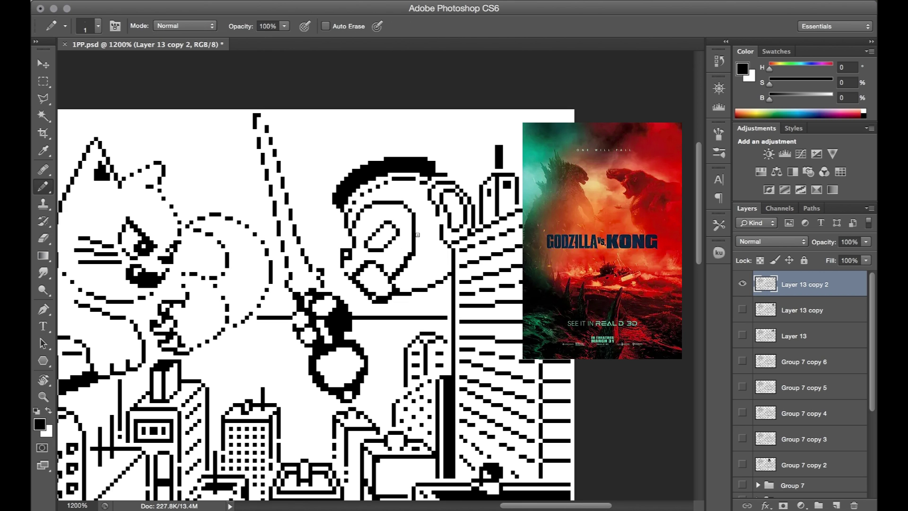
Rework the second creature's head with a thick brow, nostril, rounded muzzle and fuller black crown, and reposition its ear.
{"action": "key", "text": "e"}
{"action": "mouse_move", "coordinate": [412, 229]}
{"action": "left_mouse_down"}
{"action": "mouse_move", "coordinate": [421, 249]}
{"action": "mouse_move", "coordinate": [411, 230]}
{"action": "left_mouse_up"}
{"action": "key", "text": "b"}
{"action": "key", "text": "e"}
{"action": "key", "text": "b"}
{"action": "key", "text": "e"}
{"action": "mouse_move", "coordinate": [362, 285]}
{"action": "left_mouse_down"}
{"action": "mouse_move", "coordinate": [372, 283]}
{"action": "mouse_move", "coordinate": [363, 289]}
{"action": "left_mouse_up"}
{"action": "key", "text": "b"}
{"action": "key", "text": "e"}
{"action": "key", "text": "b"}
{"action": "key", "text": "e"}
{"action": "key", "text": "b"}
{"action": "key", "text": "e"}
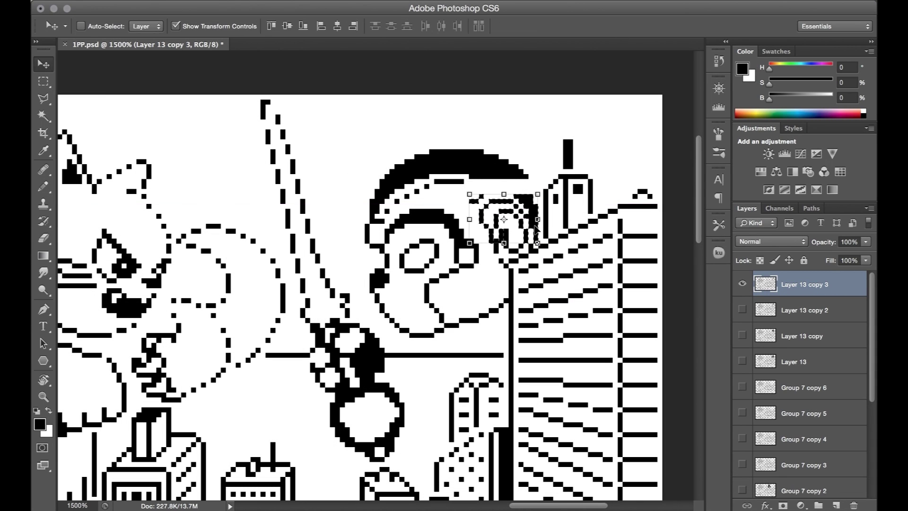
Extend the black crown down behind the second creature's ear and clean up the ear's inner lines and jaw end.
{"action": "key", "text": "b"}
{"action": "left_click_drag", "start_coordinate": [487, 191], "coordinate": [527, 176]}
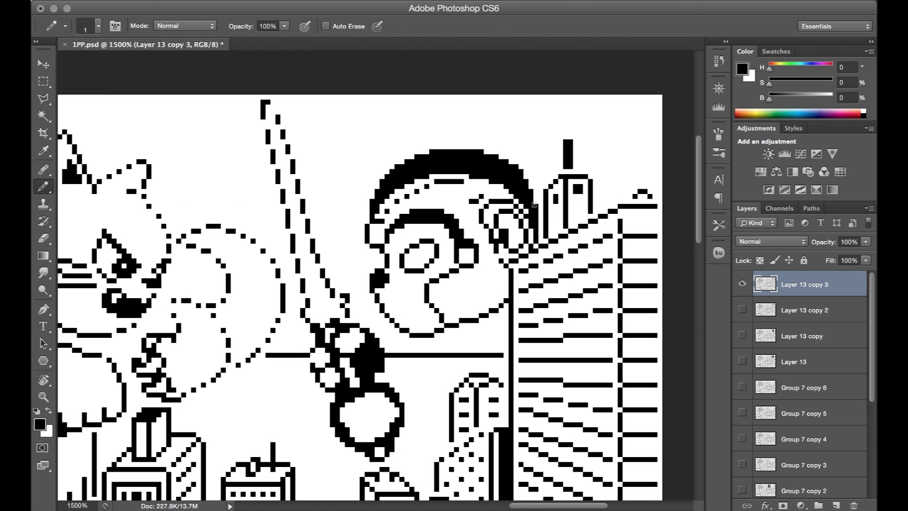
{"action": "key", "text": "e"}
{"action": "mouse_move", "coordinate": [509, 231]}
{"action": "left_mouse_down"}
{"action": "mouse_move", "coordinate": [495, 241]}
{"action": "mouse_move", "coordinate": [531, 249]}
{"action": "left_mouse_up"}
{"action": "key", "text": "b"}
{"action": "key", "text": "e"}
{"action": "key", "text": "b"}
{"action": "key", "text": "e"}
{"action": "left_click", "coordinate": [507, 301]}
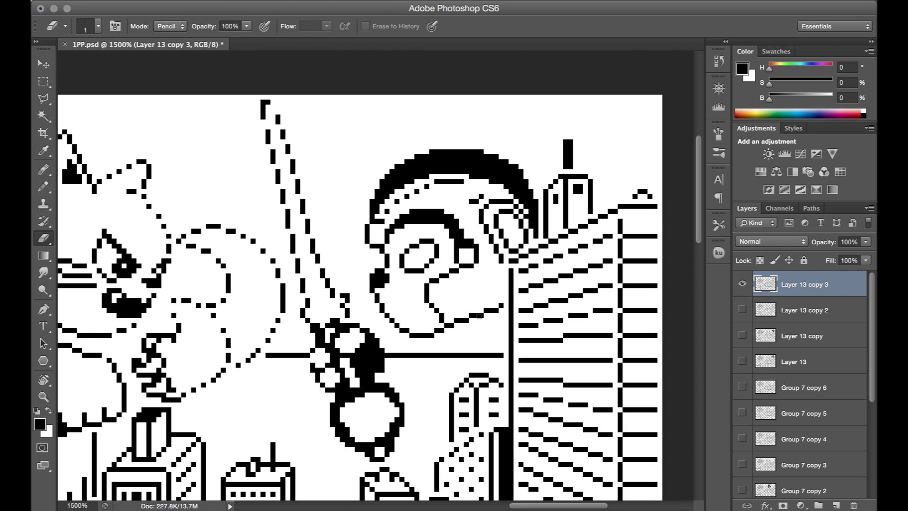
Thicken the second creature's cheek contour beside the muzzle and thin the black brow above its eye.
{"action": "key", "text": "b"}
{"action": "left_click", "coordinate": [427, 305]}
{"action": "key", "text": "e"}
{"action": "left_click_drag", "start_coordinate": [465, 247], "coordinate": [421, 222]}
{"action": "key", "text": "b"}
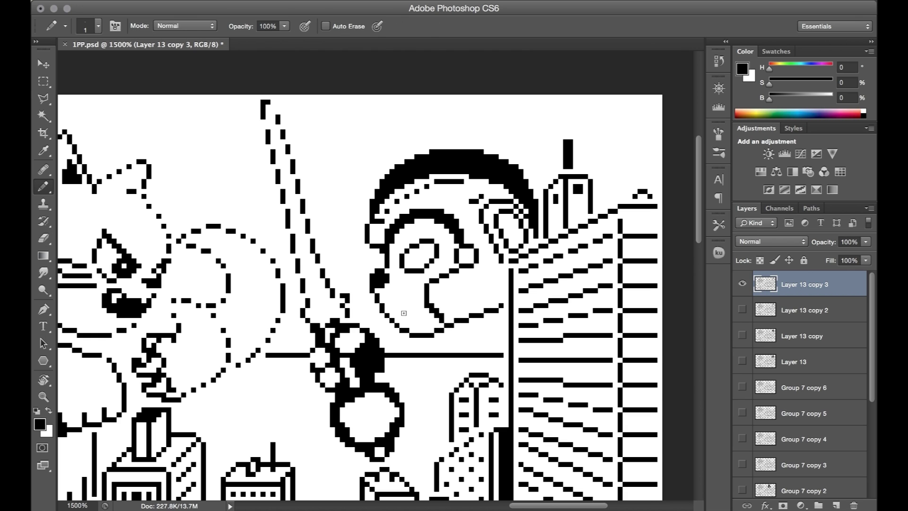
Add a dark pupil to the second creature's eye and draw a small solid black mouth on its muzzle.
{"action": "key", "text": "e"}
{"action": "left_click", "coordinate": [425, 270]}
{"action": "key", "text": "b"}
{"action": "left_click", "coordinate": [397, 261]}
{"action": "key", "text": "e"}
{"action": "left_click", "coordinate": [406, 261]}
{"action": "key", "text": "b"}
{"action": "left_click_drag", "start_coordinate": [403, 310], "coordinate": [398, 314]}
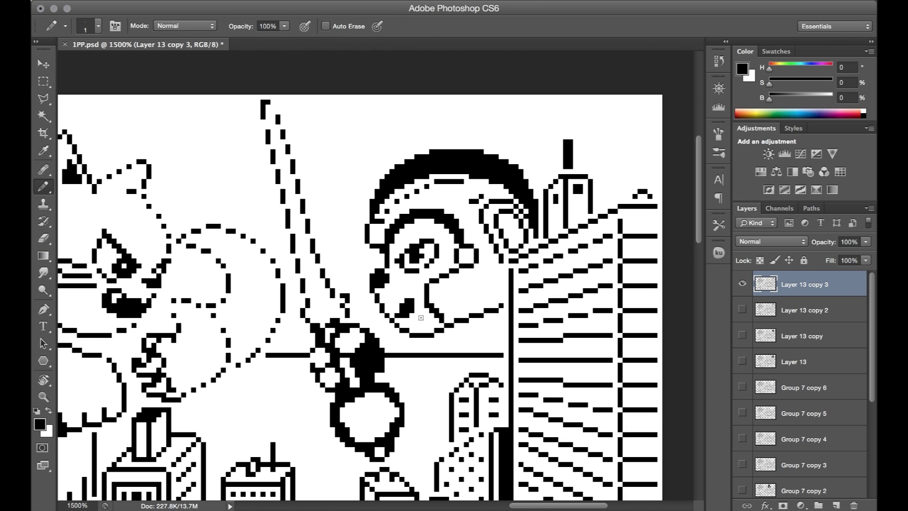
{"action": "key", "text": "e"}
{"action": "left_click", "coordinate": [412, 301]}
{"action": "key", "text": "b"}
{"action": "key", "text": "e"}
{"action": "key", "text": "b"}
Draw two diverging spikes rising from the second creature's forehead and hollow out the one nearer the long tapered shape.
{"action": "left_click_drag", "start_coordinate": [367, 217], "coordinate": [347, 128]}
{"action": "left_click_drag", "start_coordinate": [376, 216], "coordinate": [402, 128]}
{"action": "key", "text": "e"}
{"action": "left_click_drag", "start_coordinate": [343, 127], "coordinate": [362, 219]}
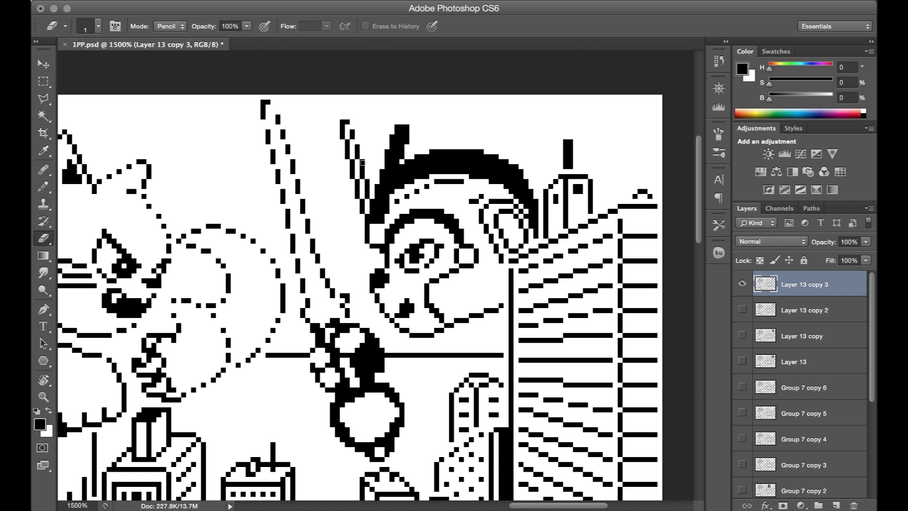
{"action": "left_click", "coordinate": [363, 163]}
{"action": "left_click", "coordinate": [367, 182]}
{"action": "left_click", "coordinate": [347, 122]}
Cap the hollowed spike's tip, tidy its base, and hollow out the other spike beside the black crown.
{"action": "key", "text": "b"}
{"action": "left_click_drag", "start_coordinate": [343, 116], "coordinate": [348, 117]}
{"action": "left_click", "coordinate": [363, 216]}
{"action": "key", "text": "e"}
{"action": "mouse_move", "coordinate": [376, 212]}
{"action": "left_mouse_down"}
{"action": "mouse_move", "coordinate": [400, 126]}
{"action": "mouse_move", "coordinate": [387, 166]}
{"action": "mouse_move", "coordinate": [398, 152]}
{"action": "left_mouse_up"}
{"action": "key", "text": "b"}
{"action": "key", "text": "e"}
{"action": "key", "text": "m"}
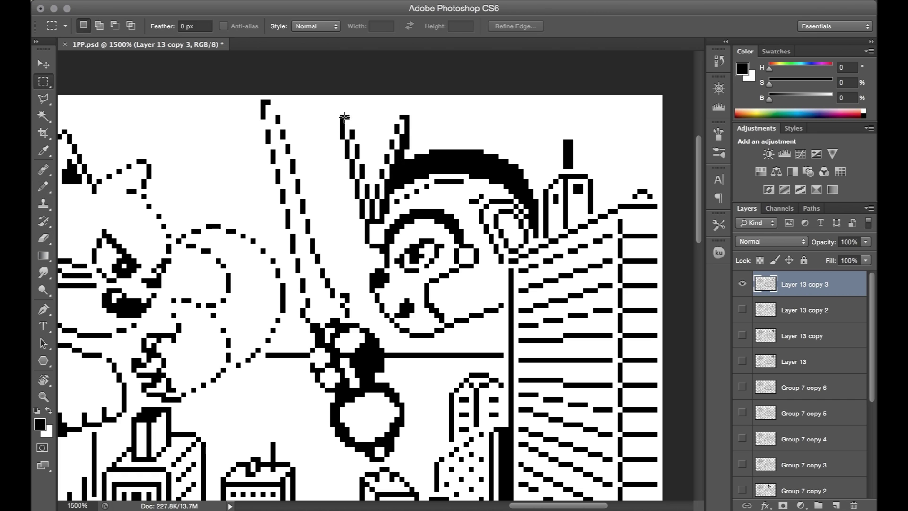
Shorten the second creature's spike nearest the long tapered shape by moving its selected tip down, and clear the selection.
{"action": "key", "text": "super+Down"}
{"action": "key", "text": "super+Down"}
{"action": "key", "text": "super+d"}
{"action": "mouse_move", "coordinate": [338, 111]}
{"action": "left_mouse_down"}
{"action": "mouse_move", "coordinate": [369, 159]}
{"action": "mouse_move", "coordinate": [331, 113]}
{"action": "left_mouse_up"}
{"action": "key", "text": "b"}
{"action": "key", "text": "e"}
{"action": "key", "text": "m"}
{"action": "key", "text": "super+Down"}
{"action": "key", "text": "super+Down"}
{"action": "key", "text": "super+Down"}
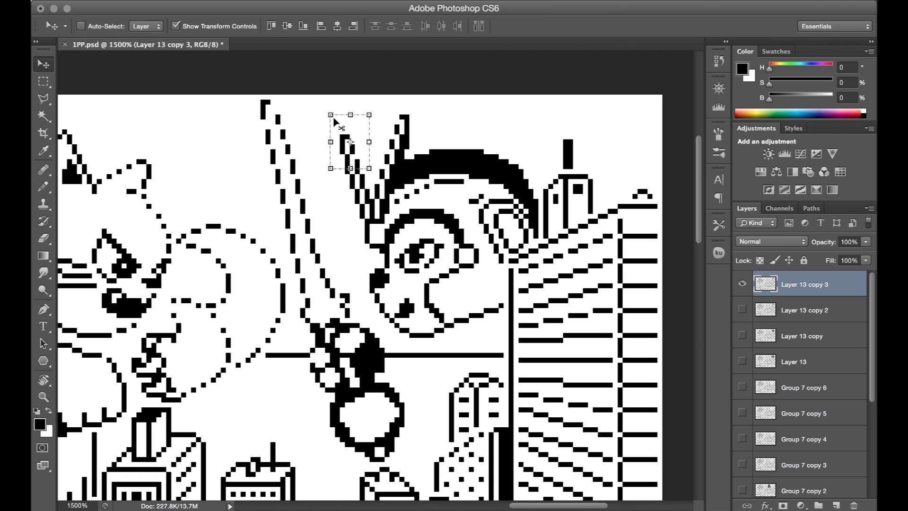
{"action": "key", "text": "super+d"}
Touch up the second creature's cheek contour and thicken the outline of its round ear.
{"action": "key", "text": "b"}
{"action": "left_click_drag", "start_coordinate": [422, 286], "coordinate": [420, 297]}
{"action": "left_click_drag", "start_coordinate": [502, 253], "coordinate": [486, 212]}
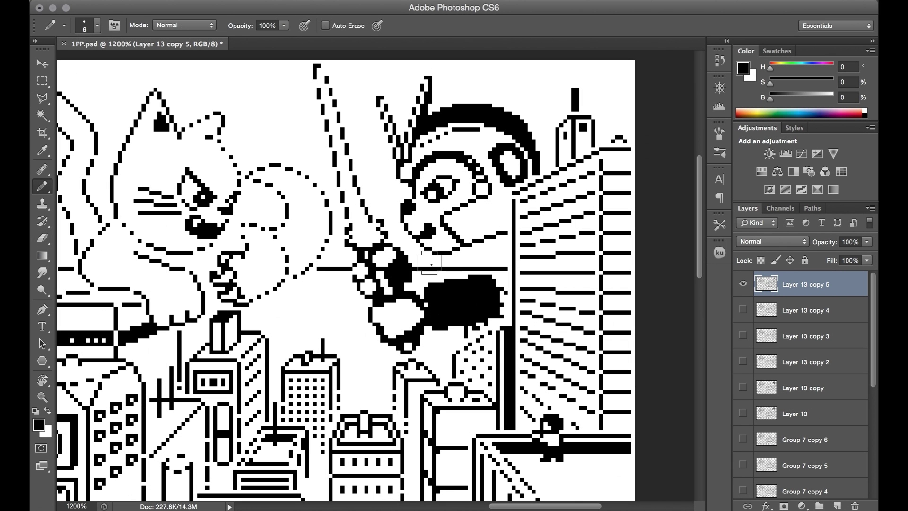
Hollow out the second creature's solid black forearm, leaving a thin upper outline and a black shaded underside.
{"action": "key", "text": "e"}
{"action": "mouse_move", "coordinate": [428, 289]}
{"action": "left_mouse_down"}
{"action": "mouse_move", "coordinate": [492, 282]}
{"action": "mouse_move", "coordinate": [443, 298]}
{"action": "left_mouse_up"}
{"action": "key", "text": "b"}
{"action": "left_click", "coordinate": [435, 289]}
{"action": "key", "text": "e"}
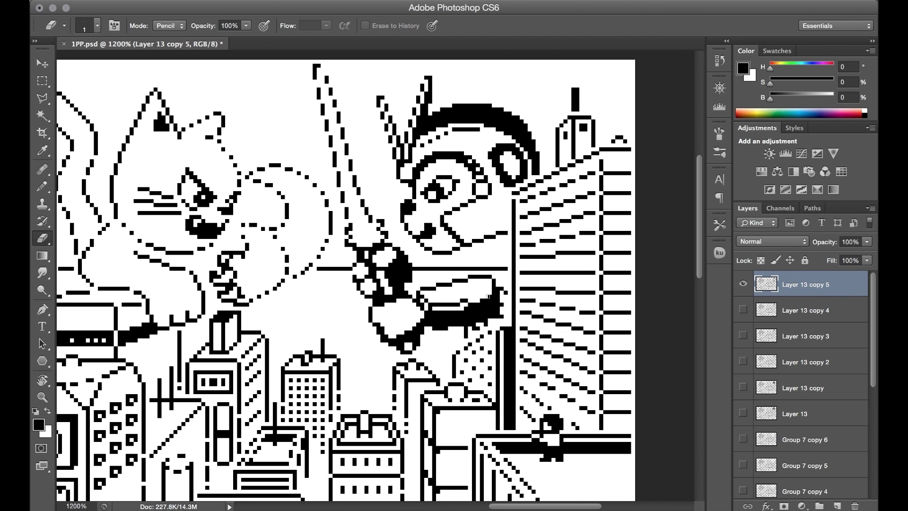
{"action": "key", "text": "b"}
{"action": "left_click", "coordinate": [450, 285]}
{"action": "key", "text": "e"}
{"action": "left_click_drag", "start_coordinate": [501, 304], "coordinate": [502, 317]}
{"action": "key", "text": "b"}
{"action": "key", "text": "e"}
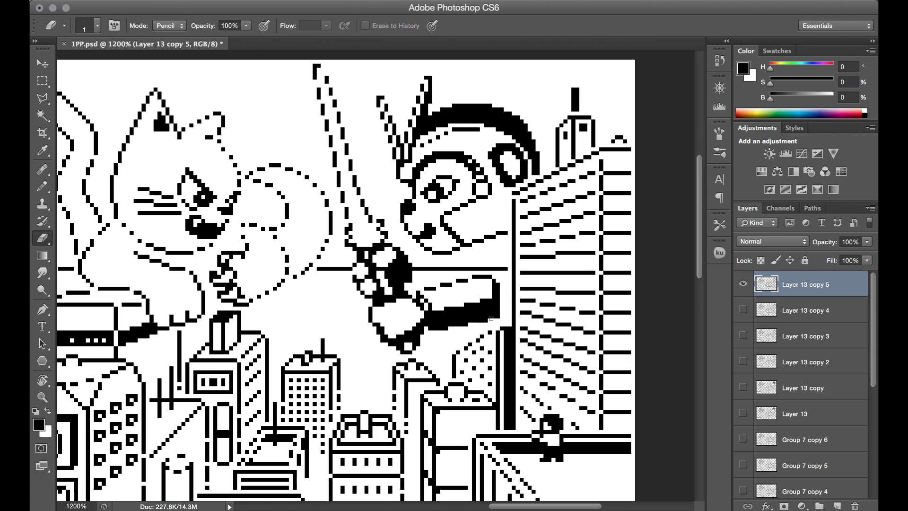
Clean up the joint between the forearm and hand, and erase the horizon line between the fist and the building.
{"action": "left_click", "coordinate": [431, 306]}
{"action": "key", "text": "b"}
{"action": "left_click", "coordinate": [426, 305]}
{"action": "key", "text": "e"}
{"action": "left_click_drag", "start_coordinate": [414, 269], "coordinate": [507, 268]}
{"action": "left_click", "coordinate": [422, 334]}
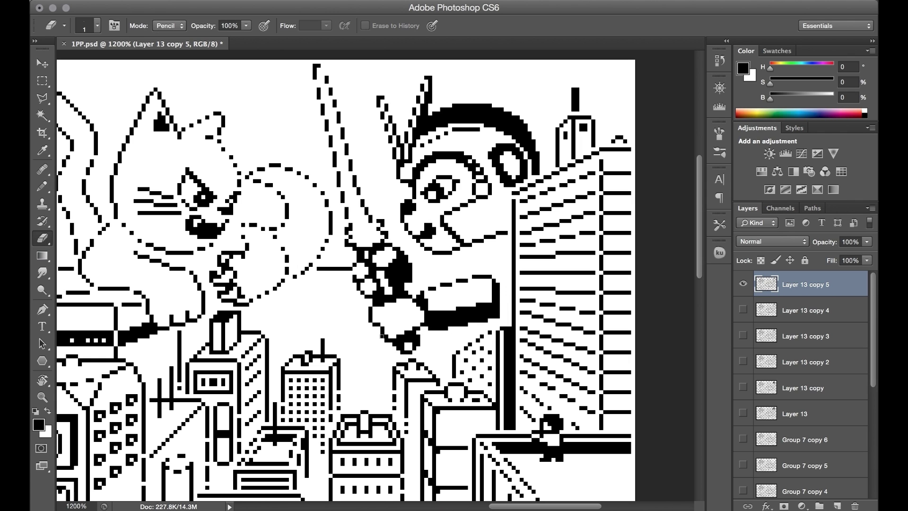
Refine the finger outlines on the second creature's fist and lighten the black knob beneath the hand.
{"action": "key", "text": "b"}
{"action": "left_click_drag", "start_coordinate": [386, 281], "coordinate": [382, 273]}
{"action": "key", "text": "e"}
{"action": "left_click_drag", "start_coordinate": [407, 340], "coordinate": [402, 340]}
{"action": "key", "text": "b"}
{"action": "key", "text": "e"}
{"action": "key", "text": "b"}
Draw the second creature's shoulder and upper-arm contours between its head and the building, and open up the forearm's end.
{"action": "left_click_drag", "start_coordinate": [484, 227], "coordinate": [507, 220]}
{"action": "key", "text": "e"}
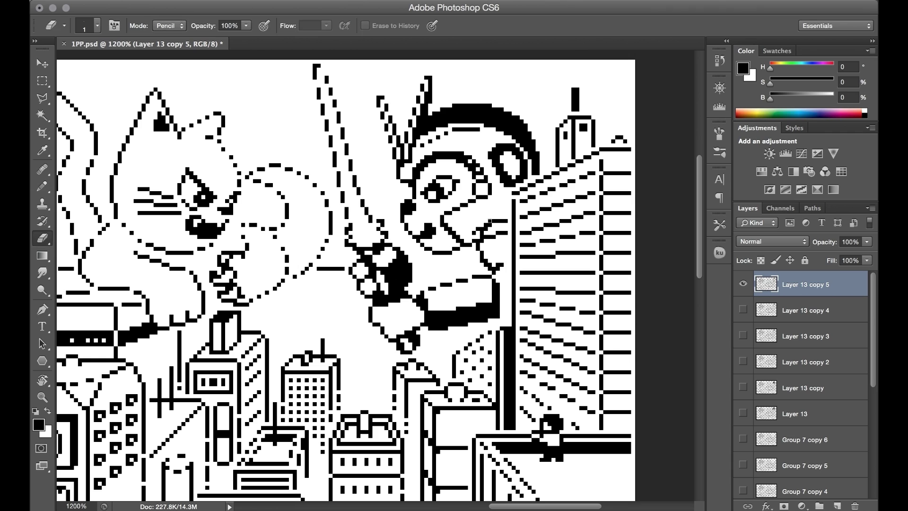
{"action": "left_click_drag", "start_coordinate": [498, 295], "coordinate": [498, 281]}
{"action": "key", "text": "b"}
{"action": "left_click_drag", "start_coordinate": [503, 292], "coordinate": [482, 256]}
{"action": "key", "text": "e"}
{"action": "key", "text": "b"}
{"action": "left_click_drag", "start_coordinate": [487, 257], "coordinate": [506, 253]}
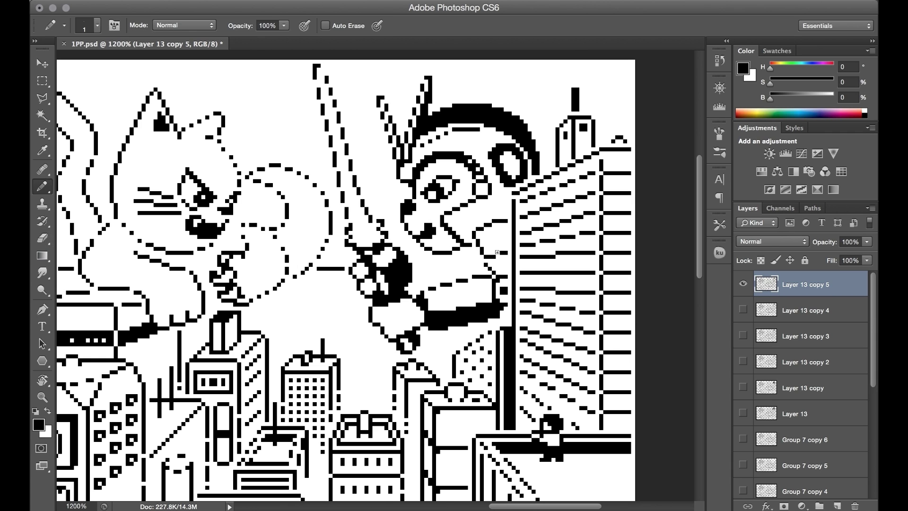
Add a short vertical contour mark above the second creature's forearm.
{"action": "key", "text": "e"}
{"action": "key", "text": "b"}
{"action": "key", "text": "e"}
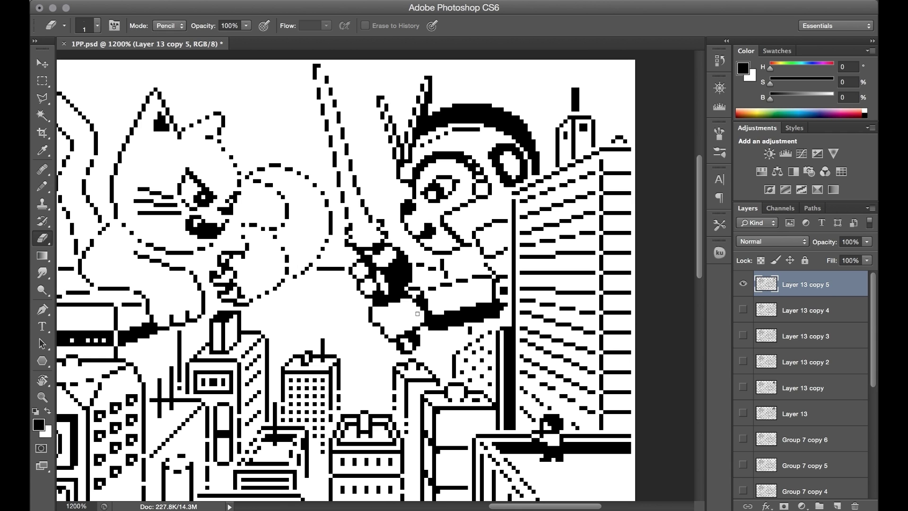
{"action": "key", "text": "b"}
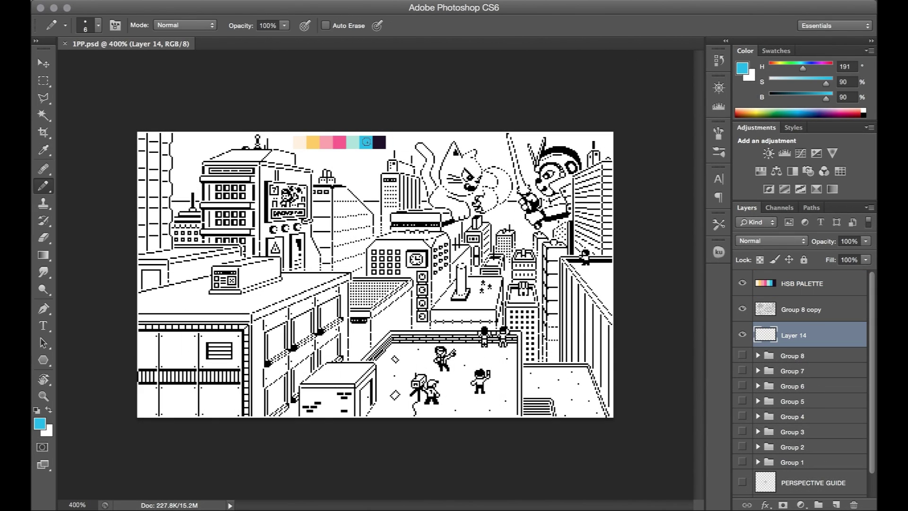
Paint the front faces of the billboard tower, the small wall below it and the large foreground building blue on Layer 14.
{"action": "key", "text": "bracketleft"}
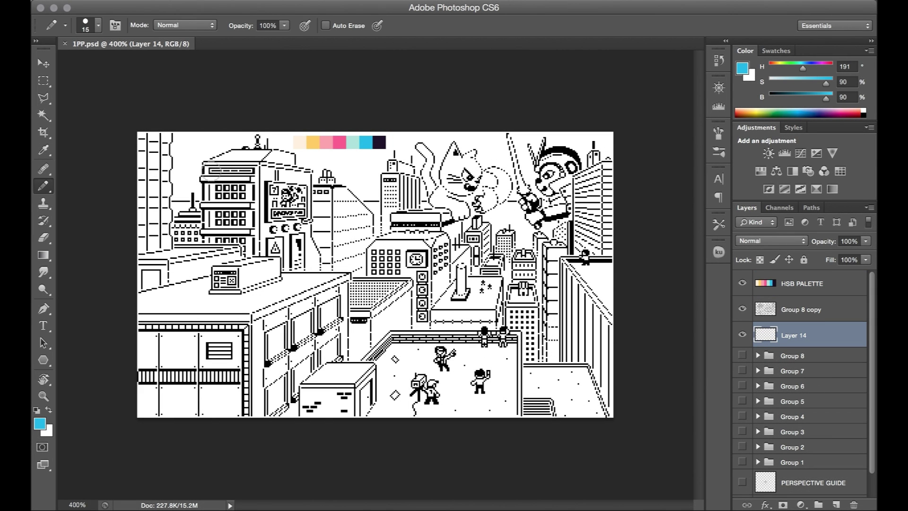
{"action": "mouse_move", "coordinate": [211, 171]}
{"action": "left_mouse_down"}
{"action": "mouse_move", "coordinate": [232, 241]}
{"action": "mouse_move", "coordinate": [251, 170]}
{"action": "mouse_move", "coordinate": [227, 215]}
{"action": "left_mouse_up"}
{"action": "left_click_drag", "start_coordinate": [147, 273], "coordinate": [139, 290]}
{"action": "mouse_move", "coordinate": [139, 316]}
{"action": "left_mouse_down"}
{"action": "mouse_move", "coordinate": [138, 326]}
{"action": "mouse_move", "coordinate": [251, 359]}
{"action": "mouse_move", "coordinate": [138, 410]}
{"action": "left_mouse_up"}
{"action": "key", "text": "bracketright"}
{"action": "key", "text": "bracketright"}
{"action": "key", "text": "bracketright"}
{"action": "key", "text": "bracketright"}
{"action": "key", "text": "bracketright"}
{"action": "mouse_move", "coordinate": [142, 341]}
{"action": "left_mouse_down"}
{"action": "mouse_move", "coordinate": [180, 350]}
{"action": "mouse_move", "coordinate": [232, 393]}
{"action": "mouse_move", "coordinate": [214, 357]}
{"action": "left_mouse_up"}
Paint the fronts of the clock building, its neighbouring towers, the flat-topped building under the cat and the striped tower blue.
{"action": "key", "text": "bracketleft"}
{"action": "key", "text": "bracketleft"}
{"action": "key", "text": "bracketleft"}
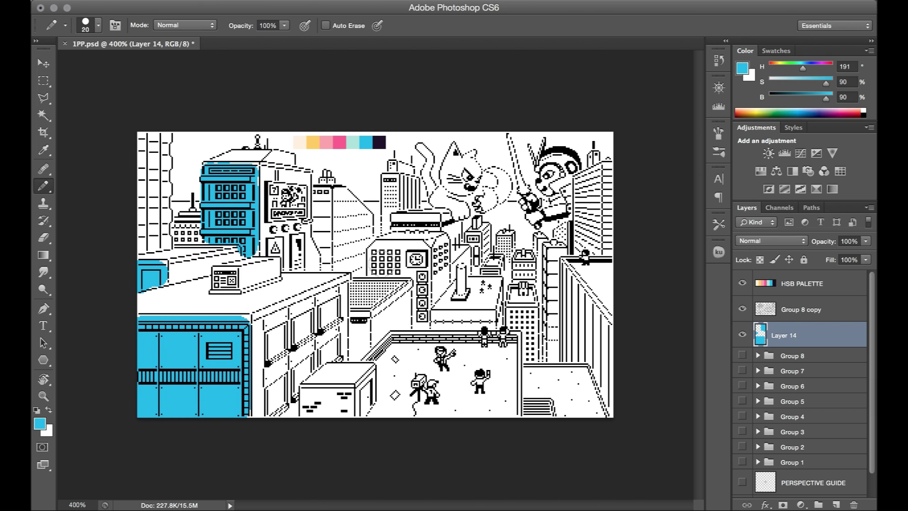
{"action": "mouse_move", "coordinate": [373, 253]}
{"action": "left_mouse_down"}
{"action": "mouse_move", "coordinate": [426, 265]}
{"action": "mouse_move", "coordinate": [422, 327]}
{"action": "mouse_move", "coordinate": [380, 244]}
{"action": "mouse_move", "coordinate": [373, 272]}
{"action": "mouse_move", "coordinate": [317, 231]}
{"action": "mouse_move", "coordinate": [319, 244]}
{"action": "left_mouse_up"}
{"action": "mouse_move", "coordinate": [388, 180]}
{"action": "left_mouse_down"}
{"action": "mouse_move", "coordinate": [388, 200]}
{"action": "mouse_move", "coordinate": [392, 183]}
{"action": "left_mouse_up"}
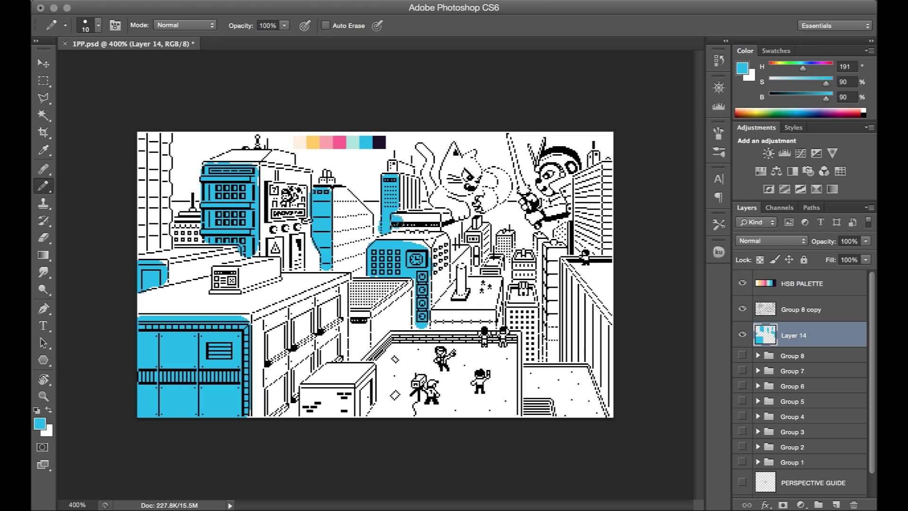
{"action": "left_click_drag", "start_coordinate": [396, 218], "coordinate": [401, 223]}
{"action": "left_click_drag", "start_coordinate": [606, 164], "coordinate": [606, 253]}
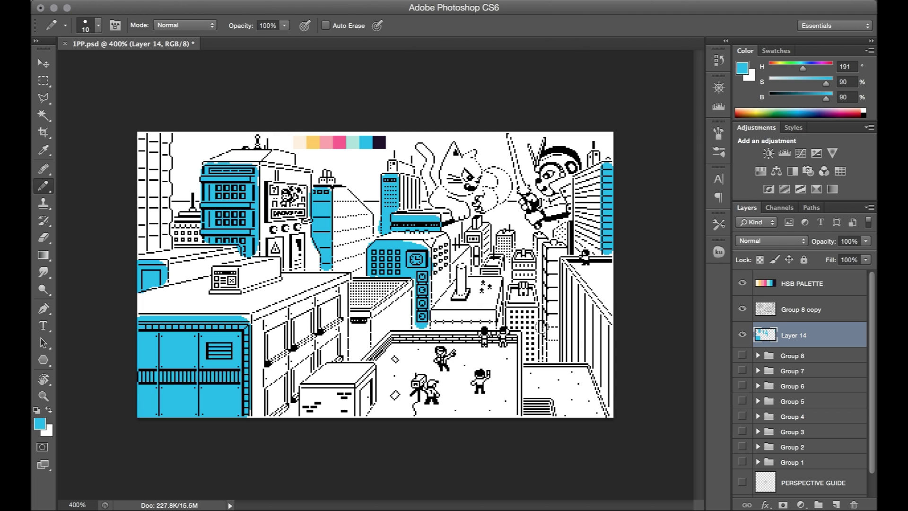
Paint the remaining mid-ground building fronts blue, including the dotted tower, the low star-marked roof's wall and the narrow stacked tower.
{"action": "mouse_move", "coordinate": [509, 311]}
{"action": "left_mouse_down"}
{"action": "mouse_move", "coordinate": [538, 314]}
{"action": "mouse_move", "coordinate": [531, 359]}
{"action": "left_mouse_up"}
{"action": "mouse_move", "coordinate": [491, 316]}
{"action": "left_mouse_down"}
{"action": "mouse_move", "coordinate": [450, 327]}
{"action": "mouse_move", "coordinate": [497, 326]}
{"action": "left_mouse_up"}
{"action": "left_click_drag", "start_coordinate": [561, 253], "coordinate": [553, 351]}
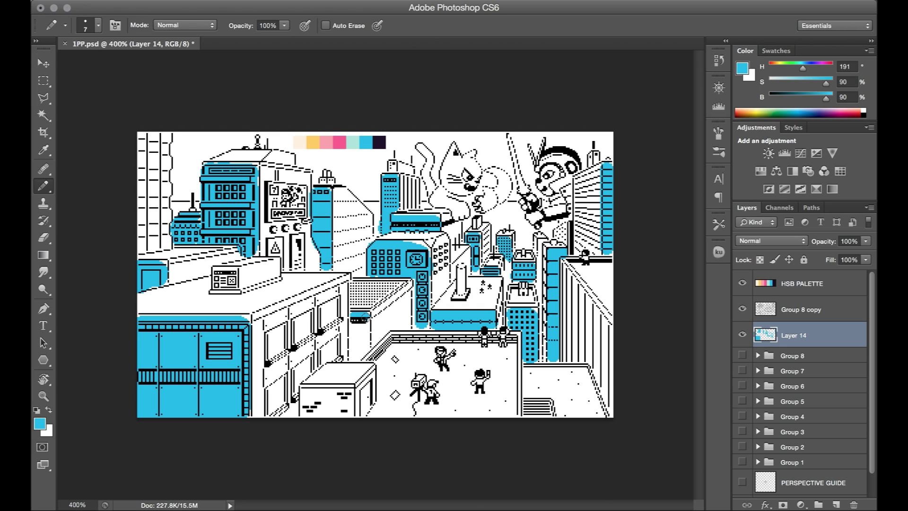
{"action": "left_click_drag", "start_coordinate": [365, 316], "coordinate": [354, 336]}
Paint the receding side faces of the billboard tower, curved tower, foreground building and mid-ground blocks with the palette's yellow.
{"action": "left_click", "coordinate": [314, 142], "text": "alt"}
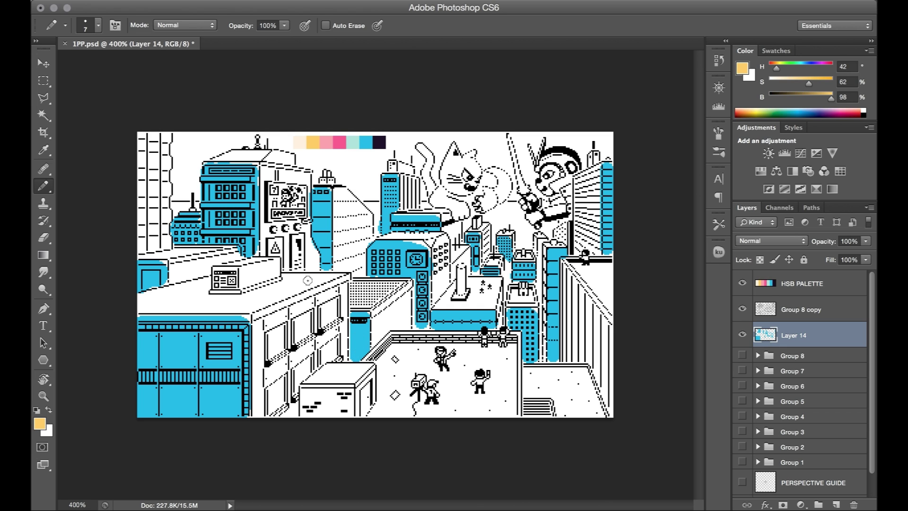
{"action": "key", "text": "bracketright"}
{"action": "key", "text": "bracketright"}
{"action": "key", "text": "bracketright"}
{"action": "key", "text": "bracketright"}
{"action": "left_click_drag", "start_coordinate": [269, 174], "coordinate": [279, 232]}
{"action": "left_click_drag", "start_coordinate": [340, 195], "coordinate": [348, 205]}
{"action": "mouse_move", "coordinate": [262, 319]}
{"action": "left_mouse_down"}
{"action": "mouse_move", "coordinate": [293, 380]}
{"action": "mouse_move", "coordinate": [269, 396]}
{"action": "mouse_move", "coordinate": [279, 388]}
{"action": "left_mouse_up"}
{"action": "left_click_drag", "start_coordinate": [407, 289], "coordinate": [397, 315]}
{"action": "left_click_drag", "start_coordinate": [445, 238], "coordinate": [440, 289]}
Paint the side faces of the small distant towers, the striped tower and the large ribbed building yellow with a smaller pencil.
{"action": "key", "text": "bracketleft"}
{"action": "key", "text": "bracketleft"}
{"action": "key", "text": "bracketleft"}
{"action": "key", "text": "bracketleft"}
{"action": "left_click_drag", "start_coordinate": [487, 232], "coordinate": [486, 253]}
{"action": "left_click_drag", "start_coordinate": [403, 178], "coordinate": [409, 192]}
{"action": "mouse_move", "coordinate": [577, 177]}
{"action": "left_mouse_down"}
{"action": "mouse_move", "coordinate": [580, 243]}
{"action": "mouse_move", "coordinate": [594, 178]}
{"action": "left_mouse_up"}
{"action": "mouse_move", "coordinate": [565, 265]}
{"action": "left_mouse_down"}
{"action": "mouse_move", "coordinate": [609, 335]}
{"action": "mouse_move", "coordinate": [607, 401]}
{"action": "left_mouse_up"}
{"action": "left_click_drag", "start_coordinate": [566, 282], "coordinate": [597, 373]}
{"action": "left_click_drag", "start_coordinate": [574, 324], "coordinate": [587, 362]}
{"action": "key", "text": "bracketleft"}
{"action": "left_click_drag", "start_coordinate": [503, 265], "coordinate": [503, 273]}
{"action": "left_click_drag", "start_coordinate": [452, 273], "coordinate": [461, 260]}
Colour the giant cat's tail, body, head and ears with the palette's light pink.
{"action": "left_click", "coordinate": [326, 142], "text": "alt"}
{"action": "key", "text": "bracketright"}
{"action": "key", "text": "bracketright"}
{"action": "key", "text": "bracketright"}
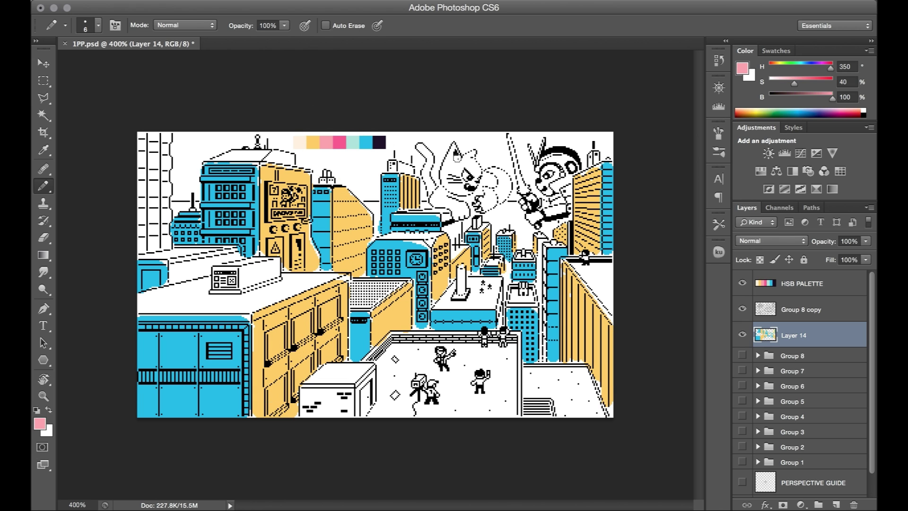
{"action": "left_click_drag", "start_coordinate": [420, 147], "coordinate": [432, 190]}
{"action": "left_click_drag", "start_coordinate": [436, 199], "coordinate": [462, 215]}
{"action": "left_click_drag", "start_coordinate": [454, 151], "coordinate": [447, 190]}
{"action": "mouse_move", "coordinate": [449, 166]}
{"action": "left_mouse_down"}
{"action": "mouse_move", "coordinate": [477, 166]}
{"action": "mouse_move", "coordinate": [491, 199]}
{"action": "left_mouse_up"}
{"action": "left_click_drag", "start_coordinate": [468, 153], "coordinate": [474, 154]}
Colour the second creature's body mint and its head spikes yellow, and add blue around its hand.
{"action": "left_click", "coordinate": [355, 142], "text": "alt"}
{"action": "left_click_drag", "start_coordinate": [540, 158], "coordinate": [555, 209]}
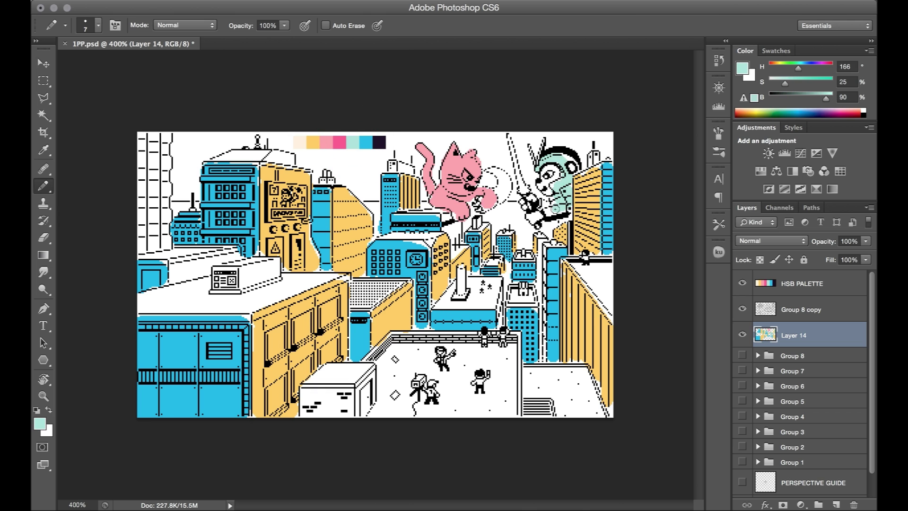
{"action": "left_click", "coordinate": [313, 142], "text": "alt"}
{"action": "key", "text": "bracketleft"}
{"action": "key", "text": "bracketleft"}
{"action": "key", "text": "bracketleft"}
{"action": "left_click", "coordinate": [339, 142], "text": "alt"}
{"action": "mouse_move", "coordinate": [529, 146]}
{"action": "left_mouse_down"}
{"action": "mouse_move", "coordinate": [544, 140]}
{"action": "mouse_move", "coordinate": [563, 175]}
{"action": "left_mouse_up"}
{"action": "left_click", "coordinate": [313, 143], "text": "alt"}
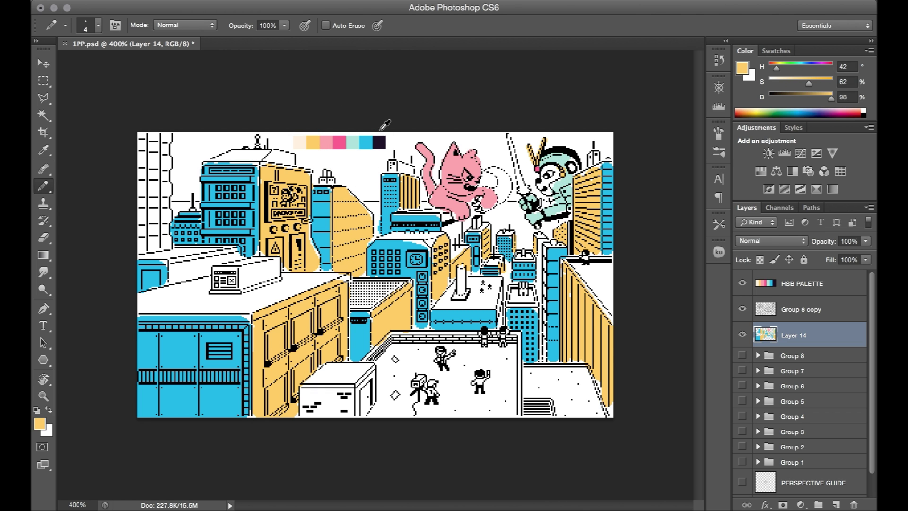
{"action": "left_click", "coordinate": [366, 142], "text": "alt"}
{"action": "left_click_drag", "start_coordinate": [529, 215], "coordinate": [540, 216]}
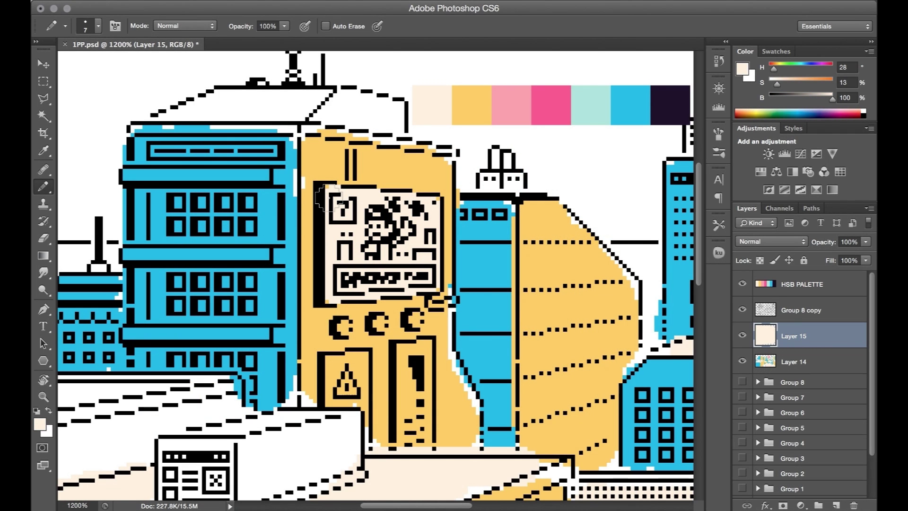
Colour the billboard's question-mark box hot pink, the character's shirt blue and the character's lower body yellow on Layer 15.
{"action": "left_click", "coordinate": [551, 105], "text": "alt"}
{"action": "left_click_drag", "start_coordinate": [335, 200], "coordinate": [351, 217]}
{"action": "left_click", "coordinate": [591, 105], "text": "alt"}
{"action": "left_click", "coordinate": [636, 105], "text": "alt"}
{"action": "left_click", "coordinate": [377, 238]}
{"action": "left_click", "coordinate": [472, 105], "text": "alt"}
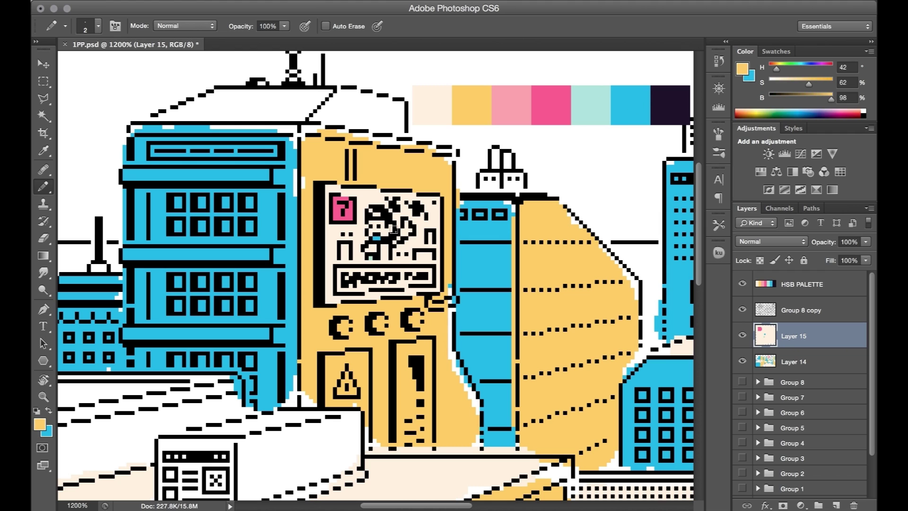
{"action": "left_click_drag", "start_coordinate": [384, 246], "coordinate": [386, 258]}
Colour the billboard character's hair hot pink, the small corner shapes blue and the lettering strip yellow.
{"action": "left_click", "coordinate": [545, 109], "text": "alt"}
{"action": "left_click_drag", "start_coordinate": [371, 210], "coordinate": [379, 214]}
{"action": "key", "text": "x"}
{"action": "left_click_drag", "start_coordinate": [418, 254], "coordinate": [429, 255]}
{"action": "left_click_drag", "start_coordinate": [342, 252], "coordinate": [348, 259]}
{"action": "left_click", "coordinate": [472, 105], "text": "alt"}
{"action": "mouse_move", "coordinate": [339, 270]}
{"action": "left_mouse_down"}
{"action": "mouse_move", "coordinate": [399, 270]}
{"action": "mouse_move", "coordinate": [341, 285]}
{"action": "mouse_move", "coordinate": [429, 278]}
{"action": "left_mouse_up"}
Paint a mint trim along the upper edge of the billboard tower's yellow side and tidy that side's boundary.
{"action": "left_click", "coordinate": [591, 105], "text": "alt"}
{"action": "mouse_move", "coordinate": [306, 129]}
{"action": "left_mouse_down"}
{"action": "mouse_move", "coordinate": [445, 159]}
{"action": "mouse_move", "coordinate": [417, 155]}
{"action": "mouse_move", "coordinate": [458, 370]}
{"action": "mouse_move", "coordinate": [476, 404]}
{"action": "left_mouse_up"}
{"action": "key", "text": "e"}
{"action": "key", "text": "b"}
{"action": "left_click", "coordinate": [464, 161], "text": "alt"}
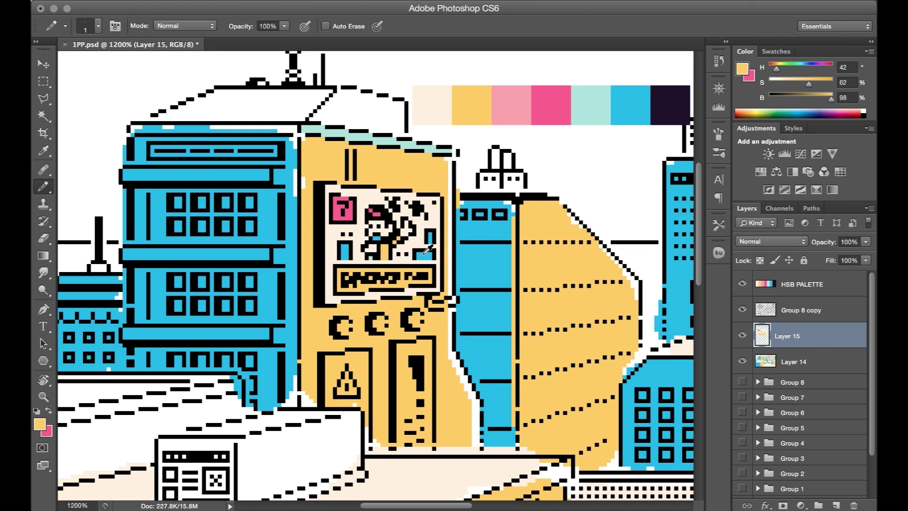
Colour the bracket below the billboard blue and the round lamps cream, with light pink on the first lamp.
{"action": "left_click", "coordinate": [457, 284], "text": "alt"}
{"action": "left_click", "coordinate": [433, 109], "text": "alt"}
{"action": "left_click_drag", "start_coordinate": [418, 324], "coordinate": [381, 327]}
{"action": "left_click", "coordinate": [513, 114], "text": "alt"}
{"action": "left_click_drag", "start_coordinate": [346, 322], "coordinate": [343, 324]}
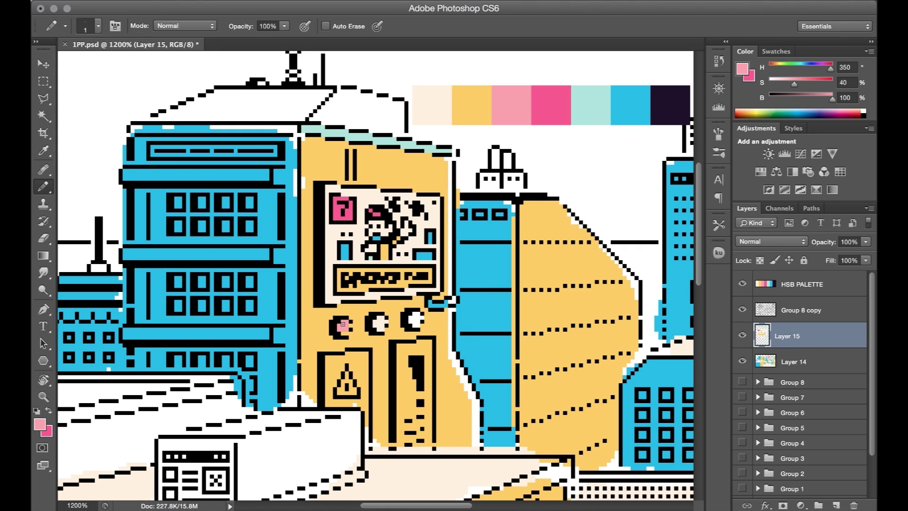
Clean up the blue front's vertical corner edge and its lower boundary against the rooftop on the billboard tower.
{"action": "left_click", "coordinate": [296, 144], "text": "alt"}
{"action": "left_click_drag", "start_coordinate": [295, 147], "coordinate": [296, 376]}
{"action": "mouse_move", "coordinate": [272, 408]}
{"action": "left_mouse_down"}
{"action": "mouse_move", "coordinate": [240, 398]}
{"action": "mouse_move", "coordinate": [240, 387]}
{"action": "mouse_move", "coordinate": [250, 406]}
{"action": "left_mouse_up"}
Fill several windows on the billboard tower's blue front with mint.
{"action": "left_click", "coordinate": [590, 110], "text": "alt"}
{"action": "left_click_drag", "start_coordinate": [251, 357], "coordinate": [250, 366]}
{"action": "mouse_move", "coordinate": [225, 358]}
{"action": "left_mouse_down"}
{"action": "mouse_move", "coordinate": [226, 366]}
{"action": "mouse_move", "coordinate": [204, 359]}
{"action": "left_mouse_up"}
{"action": "left_click_drag", "start_coordinate": [226, 285], "coordinate": [226, 278]}
{"action": "left_click_drag", "start_coordinate": [225, 230], "coordinate": [226, 222]}
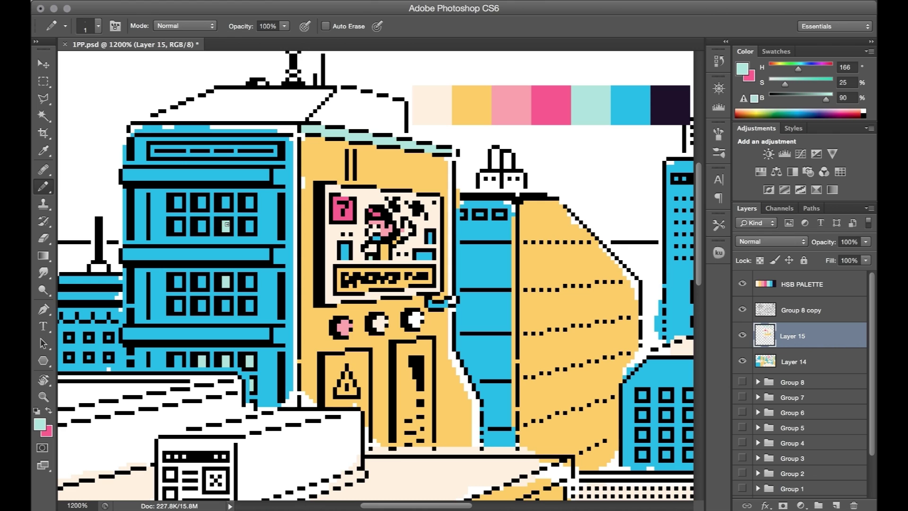
Add mint highlights along the three ledges of the tower's blue front and paint the ledges' end faces yellow.
{"action": "left_click_drag", "start_coordinate": [125, 251], "coordinate": [267, 251]}
{"action": "left_click_drag", "start_coordinate": [125, 172], "coordinate": [268, 172]}
{"action": "left_click_drag", "start_coordinate": [125, 329], "coordinate": [268, 329]}
{"action": "left_click", "coordinate": [471, 110], "text": "alt"}
{"action": "left_click_drag", "start_coordinate": [276, 172], "coordinate": [283, 181]}
{"action": "left_click", "coordinate": [278, 335]}
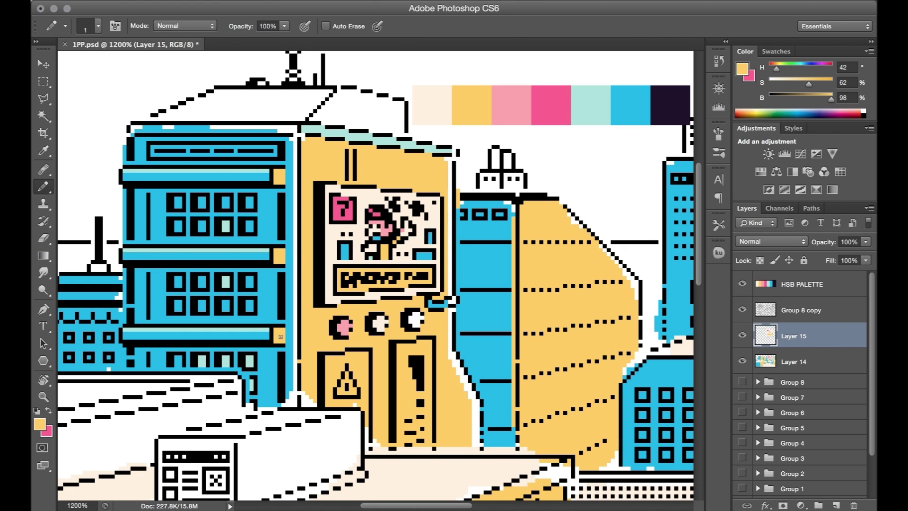
Extend blue along the top edge of the billboard tower's front and retouch its vertical corner edge with white.
{"action": "left_click", "coordinate": [284, 133], "text": "alt"}
{"action": "left_click_drag", "start_coordinate": [279, 128], "coordinate": [134, 128]}
{"action": "left_click", "coordinate": [303, 138], "text": "alt"}
{"action": "left_click", "coordinate": [295, 180], "text": "alt"}
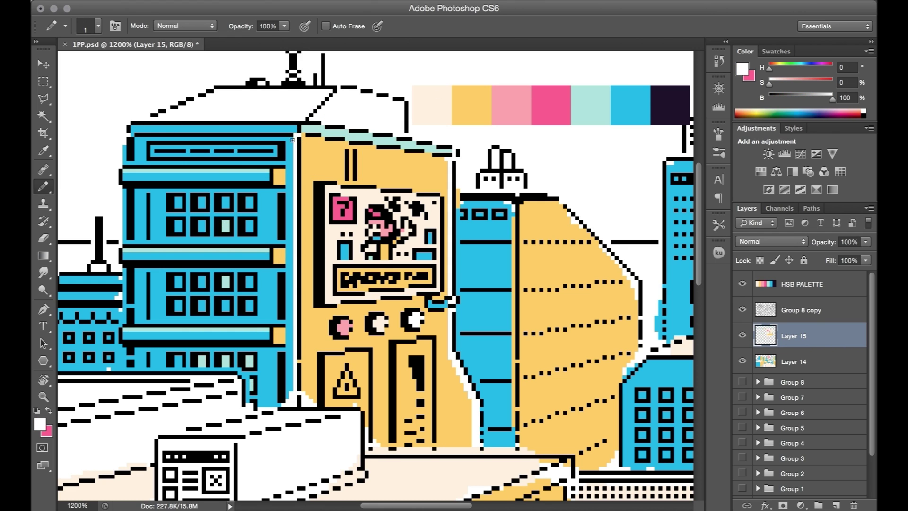
{"action": "left_click_drag", "start_coordinate": [291, 139], "coordinate": [291, 156]}
{"action": "left_click_drag", "start_coordinate": [291, 186], "coordinate": [291, 212]}
{"action": "left_click_drag", "start_coordinate": [290, 257], "coordinate": [291, 279]}
{"action": "left_click_drag", "start_coordinate": [291, 317], "coordinate": [291, 335]}
{"action": "left_click", "coordinate": [303, 138]}
Fill the warning-sign panel on the yellow wall with light pink and edge the neighbouring vertical sign with cream.
{"action": "left_click", "coordinate": [345, 327], "text": "alt"}
{"action": "key", "text": "]"}
{"action": "mouse_move", "coordinate": [343, 361]}
{"action": "left_mouse_down"}
{"action": "mouse_move", "coordinate": [358, 369]}
{"action": "mouse_move", "coordinate": [343, 362]}
{"action": "mouse_move", "coordinate": [367, 443]}
{"action": "left_mouse_up"}
{"action": "key", "text": "["}
{"action": "left_click", "coordinate": [380, 323], "text": "alt"}
{"action": "mouse_move", "coordinate": [430, 341]}
{"action": "left_mouse_down"}
{"action": "mouse_move", "coordinate": [430, 445]}
{"action": "mouse_move", "coordinate": [398, 346]}
{"action": "left_mouse_up"}
{"action": "left_click_drag", "start_coordinate": [399, 345], "coordinate": [429, 342]}
Break up the lower boundary of the yellow wall with white strokes and shade the warning-sign panel's inner edge hot pink.
{"action": "left_click", "coordinate": [476, 440], "text": "alt"}
{"action": "left_click_drag", "start_coordinate": [478, 451], "coordinate": [375, 452]}
{"action": "mouse_move", "coordinate": [397, 449]}
{"action": "left_mouse_down"}
{"action": "mouse_move", "coordinate": [426, 448]}
{"action": "mouse_move", "coordinate": [387, 421]}
{"action": "mouse_move", "coordinate": [378, 445]}
{"action": "left_mouse_up"}
{"action": "mouse_move", "coordinate": [445, 433]}
{"action": "left_mouse_down"}
{"action": "mouse_move", "coordinate": [446, 444]}
{"action": "mouse_move", "coordinate": [457, 424]}
{"action": "left_mouse_up"}
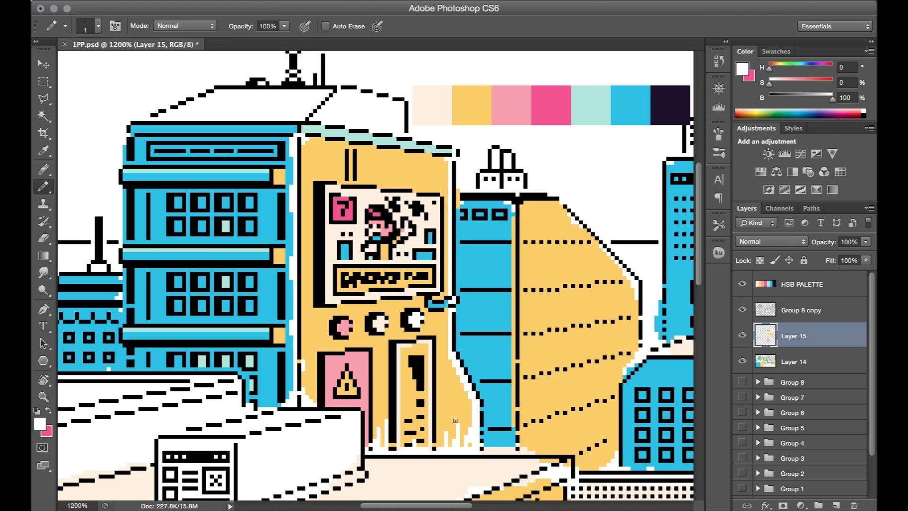
{"action": "left_click", "coordinate": [442, 333], "text": "alt"}
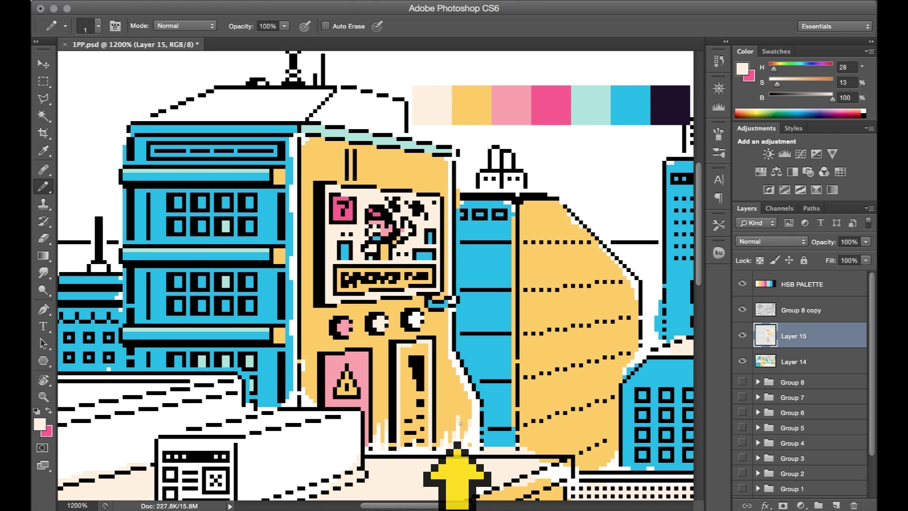
{"action": "left_click", "coordinate": [339, 328], "text": "alt"}
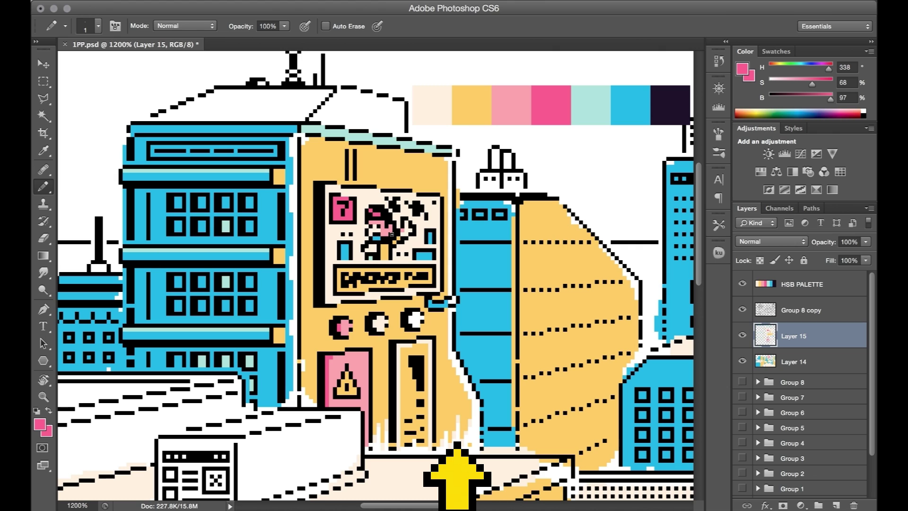
Add cream highlights along the yellow wall's upper corner edge and mint touches on the blue front's corner.
{"action": "left_click", "coordinate": [436, 109], "text": "alt"}
{"action": "left_click_drag", "start_coordinate": [311, 143], "coordinate": [304, 158]}
{"action": "left_click_drag", "start_coordinate": [303, 202], "coordinate": [303, 179]}
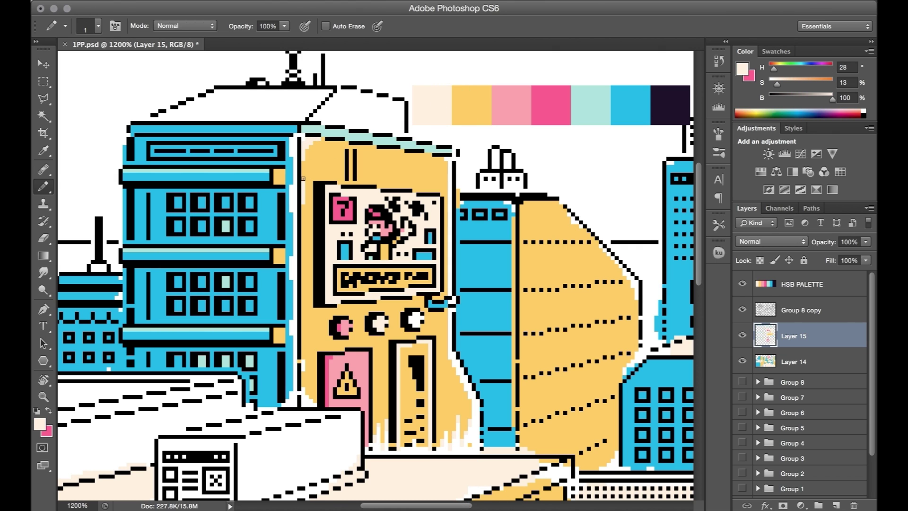
{"action": "left_click", "coordinate": [601, 101], "text": "alt"}
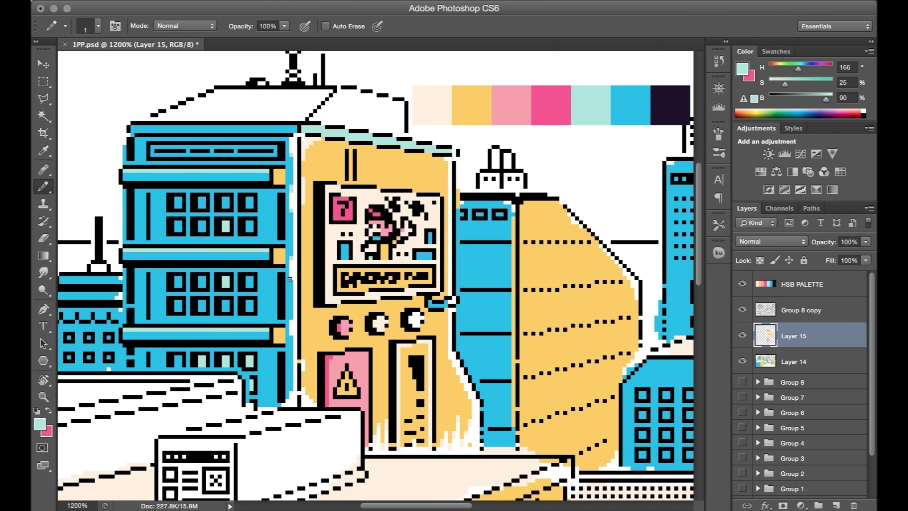
Clean up the tower's outer edge with white and add cream glints to windows on the blue front.
{"action": "left_click", "coordinate": [123, 155], "text": "alt"}
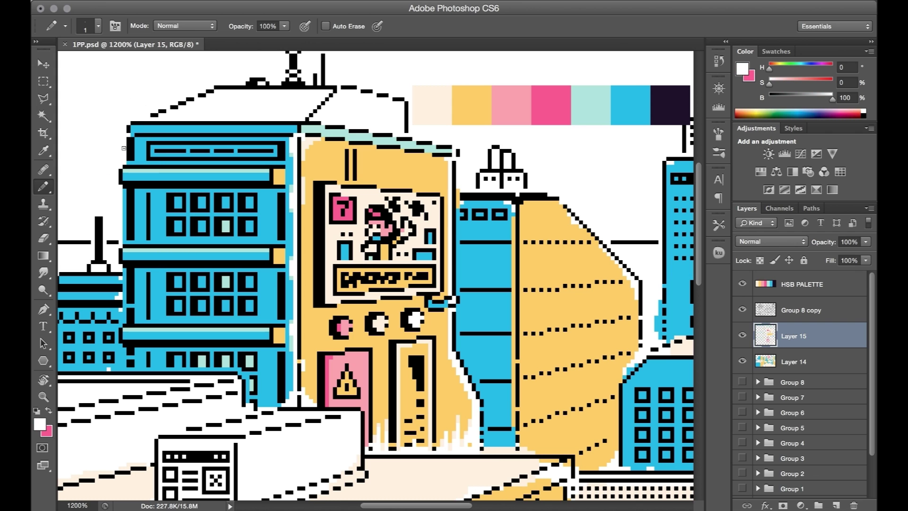
{"action": "left_click", "coordinate": [116, 297], "text": "alt"}
{"action": "left_click", "coordinate": [201, 201], "text": "alt"}
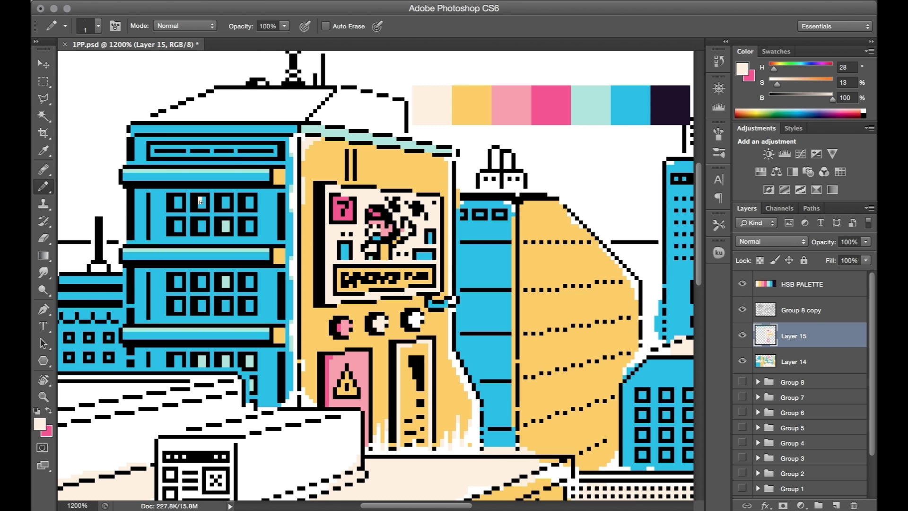
{"action": "left_click", "coordinate": [177, 304]}
Shade the giant cat's tail, back and leg hot pink and fill its eye with cream.
{"action": "key", "text": "x"}
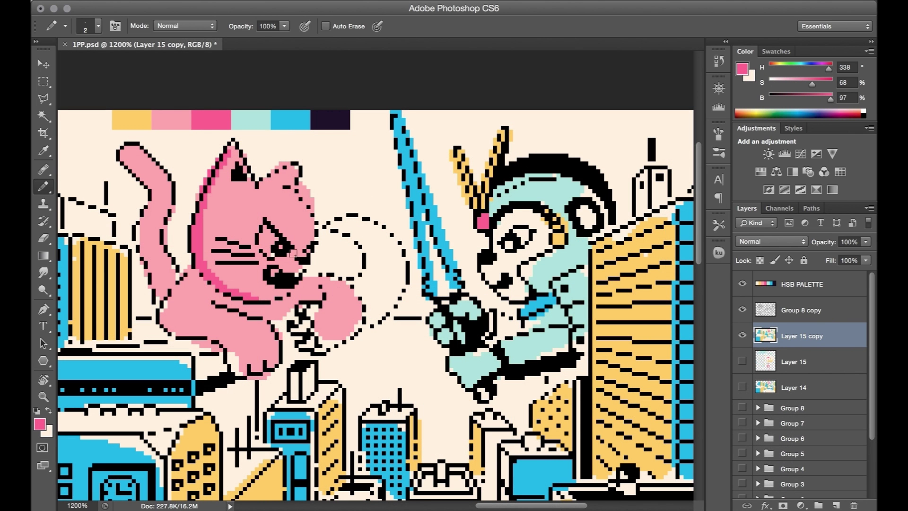
{"action": "mouse_move", "coordinate": [244, 362]}
{"action": "left_mouse_down"}
{"action": "mouse_move", "coordinate": [161, 294]}
{"action": "mouse_move", "coordinate": [138, 223]}
{"action": "mouse_move", "coordinate": [141, 191]}
{"action": "mouse_move", "coordinate": [121, 161]}
{"action": "mouse_move", "coordinate": [149, 184]}
{"action": "mouse_move", "coordinate": [119, 166]}
{"action": "left_mouse_up"}
{"action": "left_click", "coordinate": [124, 190], "text": "alt"}
{"action": "left_click_drag", "start_coordinate": [261, 253], "coordinate": [276, 242]}
{"action": "key", "text": "["}
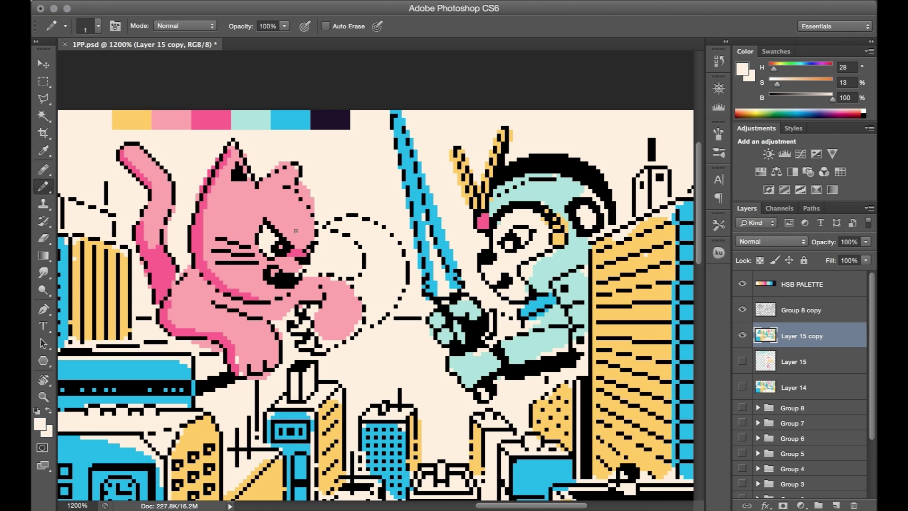
Add blue to the cat's pupil and nose and shade its claws with mint.
{"action": "left_click", "coordinate": [290, 120], "text": "alt"}
{"action": "left_click", "coordinate": [281, 247]}
{"action": "left_click", "coordinate": [308, 251]}
{"action": "left_click", "coordinate": [257, 126], "text": "alt"}
{"action": "left_click", "coordinate": [302, 308]}
{"action": "mouse_move", "coordinate": [295, 328]}
{"action": "left_mouse_down"}
{"action": "mouse_move", "coordinate": [308, 324]}
{"action": "mouse_move", "coordinate": [321, 351]}
{"action": "mouse_move", "coordinate": [361, 323]}
{"action": "mouse_move", "coordinate": [310, 307]}
{"action": "left_mouse_up"}
Shade the cat's chest and arms hot pink and clean up the edge below its foot with cream.
{"action": "left_click", "coordinate": [333, 328], "text": "alt"}
{"action": "left_click", "coordinate": [233, 294], "text": "alt"}
{"action": "mouse_move", "coordinate": [232, 302]}
{"action": "left_mouse_down"}
{"action": "mouse_move", "coordinate": [273, 302]}
{"action": "mouse_move", "coordinate": [275, 322]}
{"action": "mouse_move", "coordinate": [313, 292]}
{"action": "mouse_move", "coordinate": [282, 326]}
{"action": "mouse_move", "coordinate": [296, 352]}
{"action": "mouse_move", "coordinate": [280, 372]}
{"action": "mouse_move", "coordinate": [285, 349]}
{"action": "left_mouse_up"}
{"action": "left_click", "coordinate": [316, 311], "text": "alt"}
{"action": "left_click", "coordinate": [272, 384], "text": "alt"}
{"action": "left_click_drag", "start_coordinate": [269, 377], "coordinate": [244, 373]}
{"action": "left_click", "coordinate": [242, 356], "text": "alt"}
{"action": "key", "text": "x"}
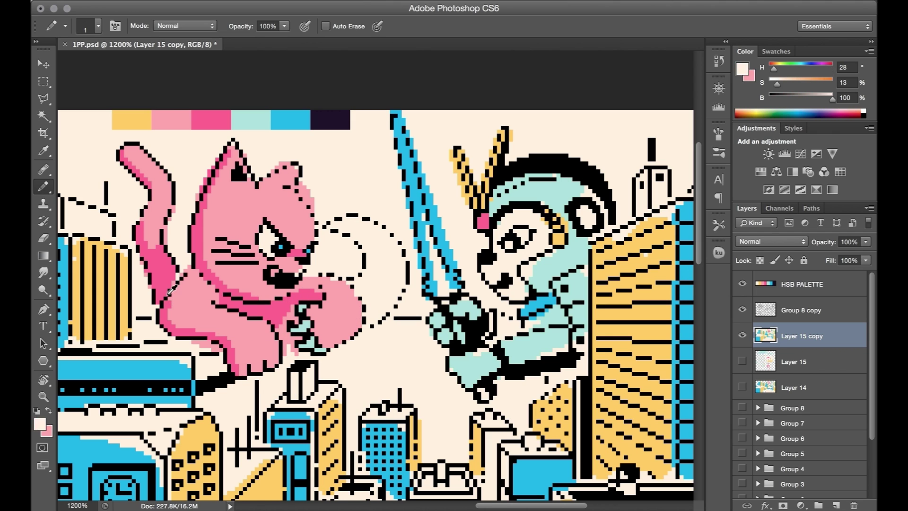
Clean up the colour edges along the cat's back, ear and head outline.
{"action": "key", "text": "x"}
{"action": "key", "text": "x"}
{"action": "left_click", "coordinate": [164, 289], "text": "alt"}
{"action": "key", "text": "x"}
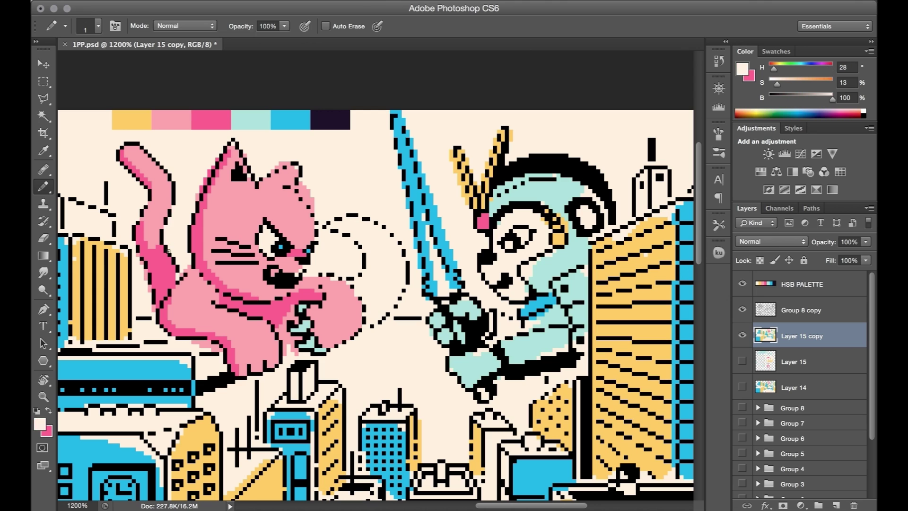
{"action": "left_click", "coordinate": [284, 167], "text": "alt"}
Shade the underside of the cat's raised paw hot pink and the inside of its eye mint.
{"action": "left_click", "coordinate": [310, 296], "text": "alt"}
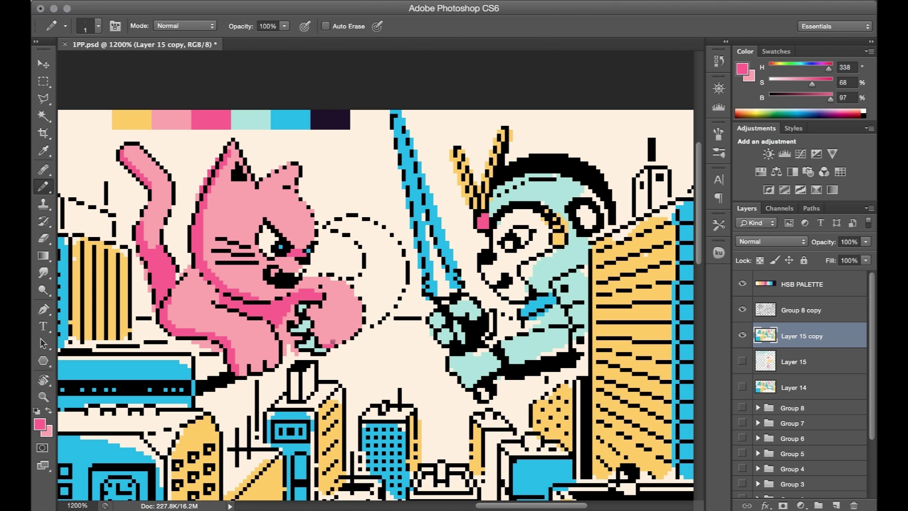
{"action": "mouse_move", "coordinate": [332, 343]}
{"action": "left_mouse_down"}
{"action": "mouse_move", "coordinate": [361, 327]}
{"action": "mouse_move", "coordinate": [321, 341]}
{"action": "left_mouse_up"}
{"action": "left_click", "coordinate": [297, 137], "text": "alt"}
{"action": "left_click", "coordinate": [254, 121], "text": "alt"}
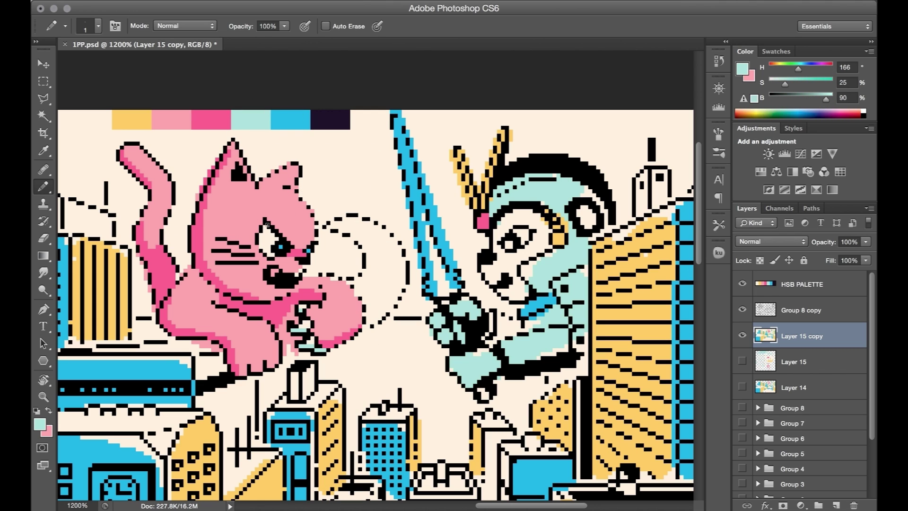
Add light pink shading to the chin, cheek and muzzle of the sword-wielding creature.
{"action": "left_click", "coordinate": [168, 125], "text": "alt"}
{"action": "left_click_drag", "start_coordinate": [512, 298], "coordinate": [527, 288]}
{"action": "left_click_drag", "start_coordinate": [549, 247], "coordinate": [547, 232]}
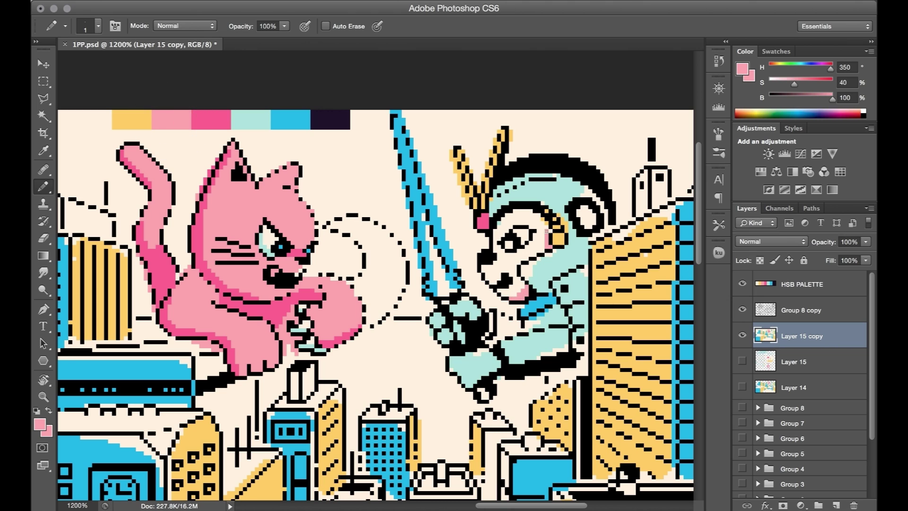
{"action": "left_click_drag", "start_coordinate": [499, 252], "coordinate": [502, 248]}
Extend the mint of the creature's hood along the face opening and around the ear.
{"action": "left_click", "coordinate": [556, 287], "text": "alt"}
{"action": "key", "text": "x"}
{"action": "left_click", "coordinate": [524, 281], "text": "alt"}
{"action": "key", "text": "x"}
{"action": "left_click_drag", "start_coordinate": [530, 281], "coordinate": [531, 271]}
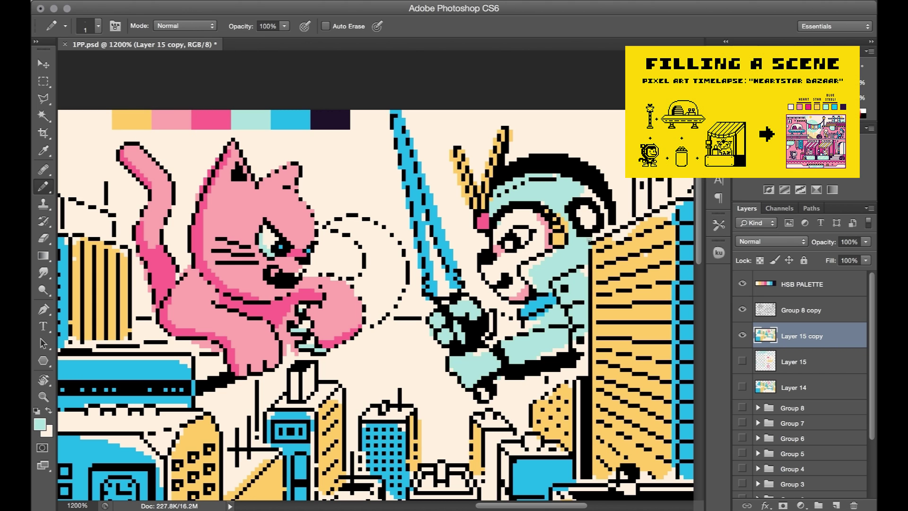
{"action": "left_click_drag", "start_coordinate": [606, 234], "coordinate": [589, 193]}
Clean up the creature's collar with cream and touch up the suit from neck to forearm with mint.
{"action": "key", "text": "x"}
{"action": "mouse_move", "coordinate": [537, 318]}
{"action": "left_mouse_down"}
{"action": "mouse_move", "coordinate": [529, 327]}
{"action": "mouse_move", "coordinate": [528, 306]}
{"action": "left_mouse_up"}
{"action": "key", "text": "x"}
{"action": "left_click", "coordinate": [527, 311]}
{"action": "left_click_drag", "start_coordinate": [555, 299], "coordinate": [490, 342]}
{"action": "key", "text": "x"}
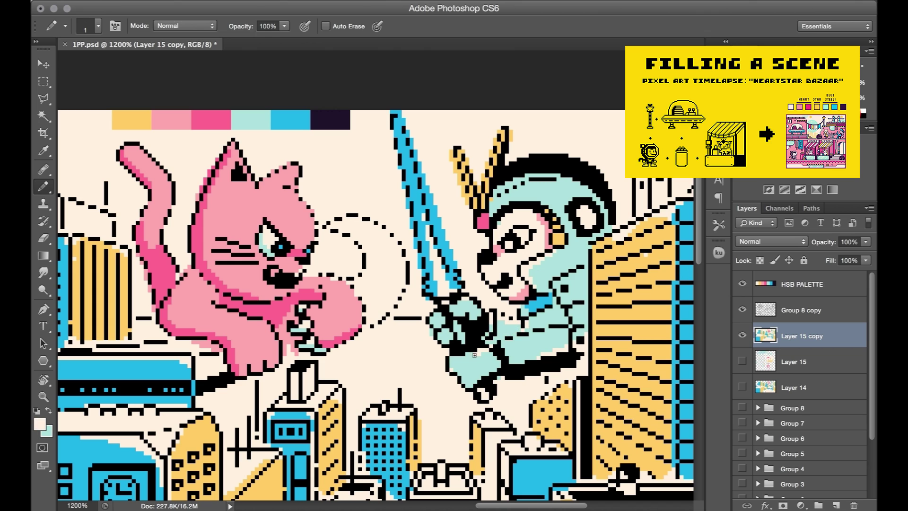
Fill the inside of the creature's blue sword blade with mint and add cream highlights along it.
{"action": "key", "text": "x"}
{"action": "left_click_drag", "start_coordinate": [427, 230], "coordinate": [425, 215]}
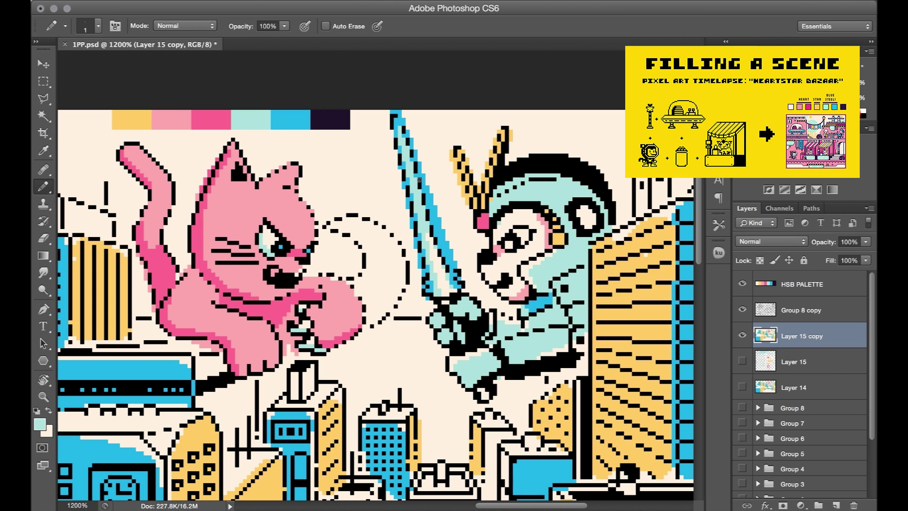
{"action": "key", "text": "x"}
{"action": "left_click_drag", "start_coordinate": [425, 228], "coordinate": [424, 222]}
{"action": "key", "text": "x"}
{"action": "left_click", "coordinate": [452, 254]}
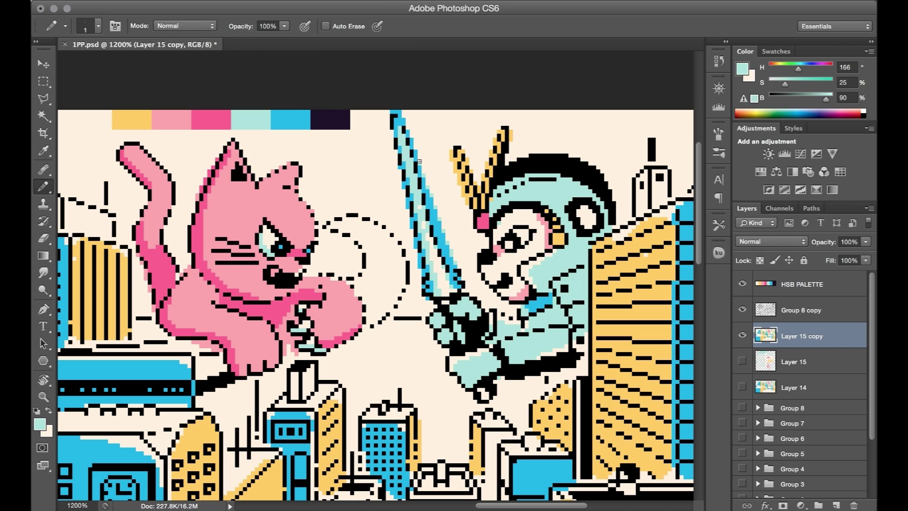
Clean up around the creature's yellow antennae with cream and add light pink to the forehead gem and ear.
{"action": "key", "text": "x"}
{"action": "mouse_move", "coordinate": [452, 156]}
{"action": "left_mouse_down"}
{"action": "mouse_move", "coordinate": [467, 204]}
{"action": "mouse_move", "coordinate": [493, 190]}
{"action": "left_mouse_up"}
{"action": "key", "text": "x"}
{"action": "key", "text": "x"}
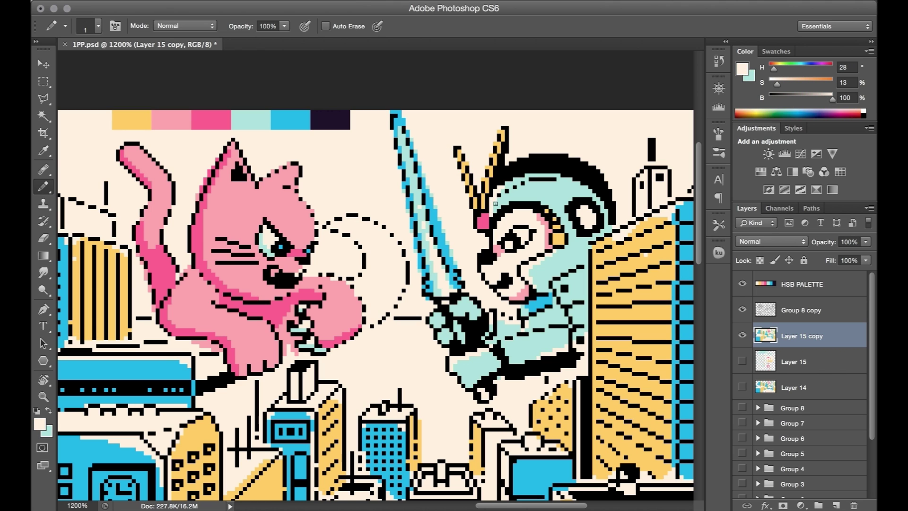
{"action": "left_click", "coordinate": [485, 218], "text": "alt"}
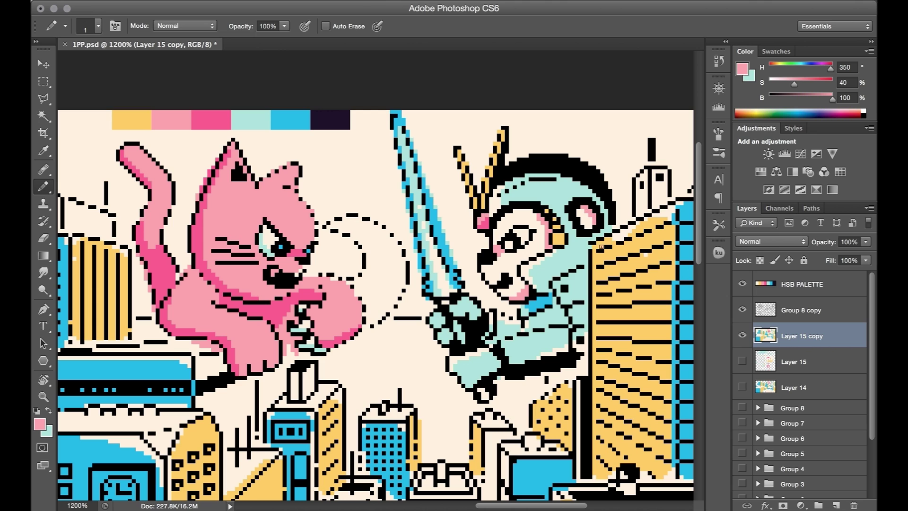
Shade the underside of the creature's lower arm blue.
{"action": "left_click", "coordinate": [544, 303], "text": "alt"}
{"action": "mouse_move", "coordinate": [512, 362]}
{"action": "left_mouse_down"}
{"action": "mouse_move", "coordinate": [561, 346]}
{"action": "mouse_move", "coordinate": [518, 339]}
{"action": "mouse_move", "coordinate": [549, 331]}
{"action": "mouse_move", "coordinate": [521, 363]}
{"action": "left_mouse_up"}
{"action": "key", "text": "x"}
{"action": "key", "text": "x"}
Add cream highlights to the creature's fist and arm and touch up the suit's edge with mint.
{"action": "left_click", "coordinate": [575, 332], "text": "alt"}
{"action": "key", "text": "x"}
{"action": "key", "text": "x"}
{"action": "left_click_drag", "start_coordinate": [462, 342], "coordinate": [456, 322]}
{"action": "key", "text": "x"}
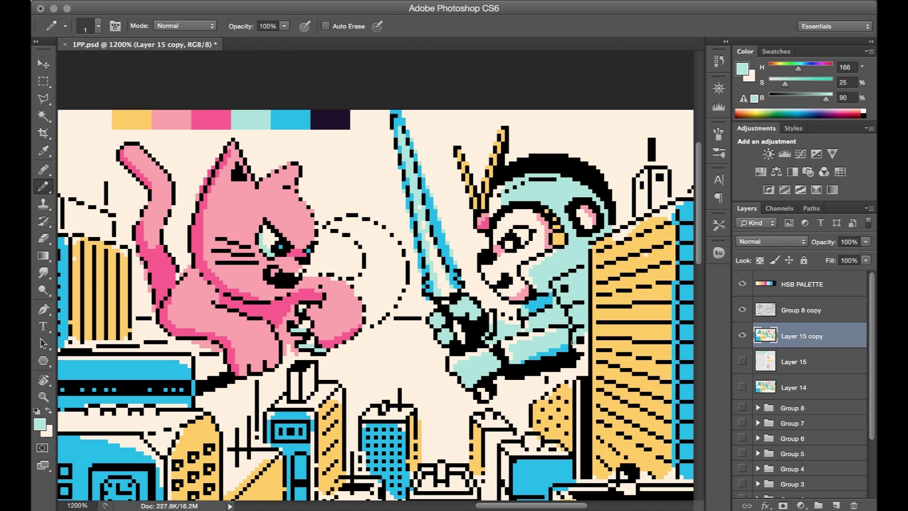
{"action": "mouse_move", "coordinate": [573, 342]}
{"action": "left_mouse_down"}
{"action": "mouse_move", "coordinate": [579, 370]}
{"action": "mouse_move", "coordinate": [553, 385]}
{"action": "left_mouse_up"}
{"action": "left_click", "coordinate": [558, 353], "text": "alt"}
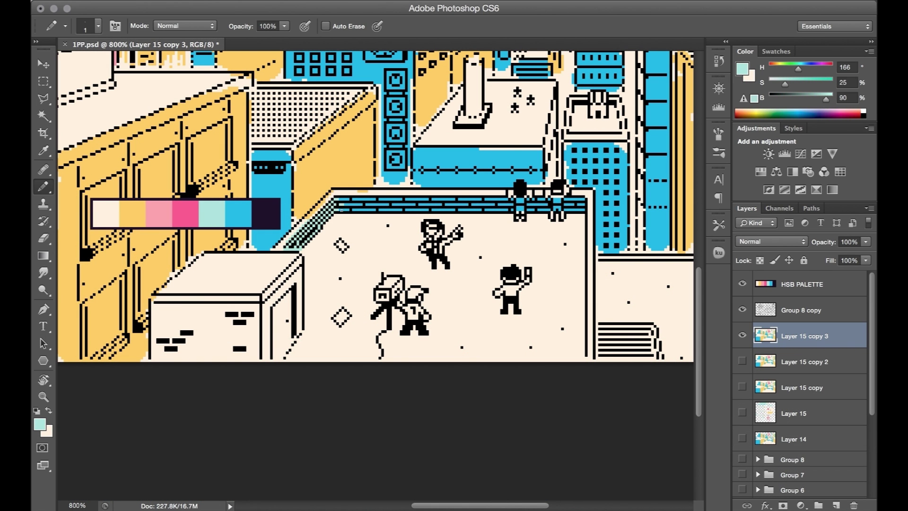
Extend the yellow building wall up to the sloping edge of the rooftop parapet.
{"action": "left_click", "coordinate": [328, 200], "text": "alt"}
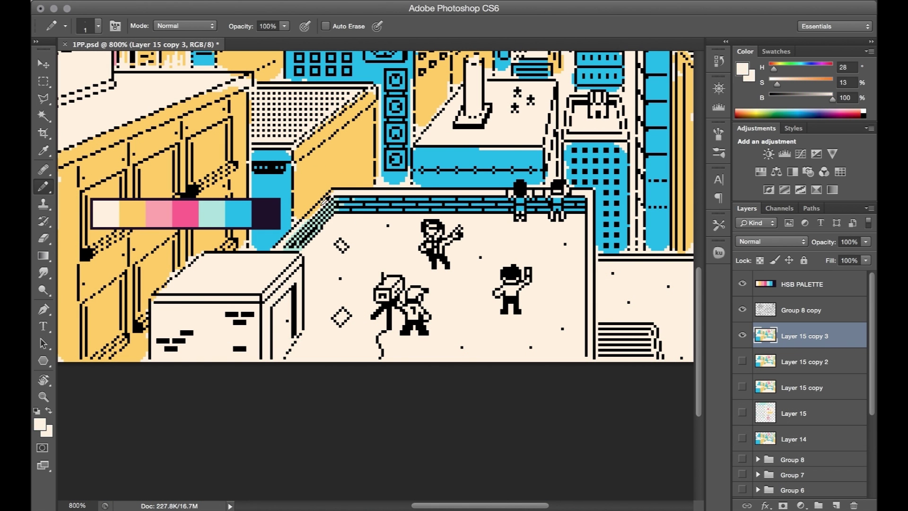
{"action": "left_click", "coordinate": [312, 199], "text": "alt"}
{"action": "left_click_drag", "start_coordinate": [306, 220], "coordinate": [275, 250]}
{"action": "left_click_drag", "start_coordinate": [310, 217], "coordinate": [348, 191]}
Colour the rooftop guitarist with light pink skin, hot pink hair, a blue shirt detail and yellow accents.
{"action": "left_click", "coordinate": [186, 214], "text": "alt"}
{"action": "left_click", "coordinate": [159, 214], "text": "alt"}
{"action": "mouse_move", "coordinate": [427, 223]}
{"action": "left_mouse_down"}
{"action": "mouse_move", "coordinate": [456, 232]}
{"action": "mouse_move", "coordinate": [425, 249]}
{"action": "left_mouse_up"}
{"action": "key", "text": "x"}
{"action": "left_click", "coordinate": [133, 214], "text": "alt"}
{"action": "left_click", "coordinate": [238, 214], "text": "alt"}
{"action": "left_click", "coordinate": [430, 240]}
{"action": "left_click", "coordinate": [158, 214], "text": "alt"}
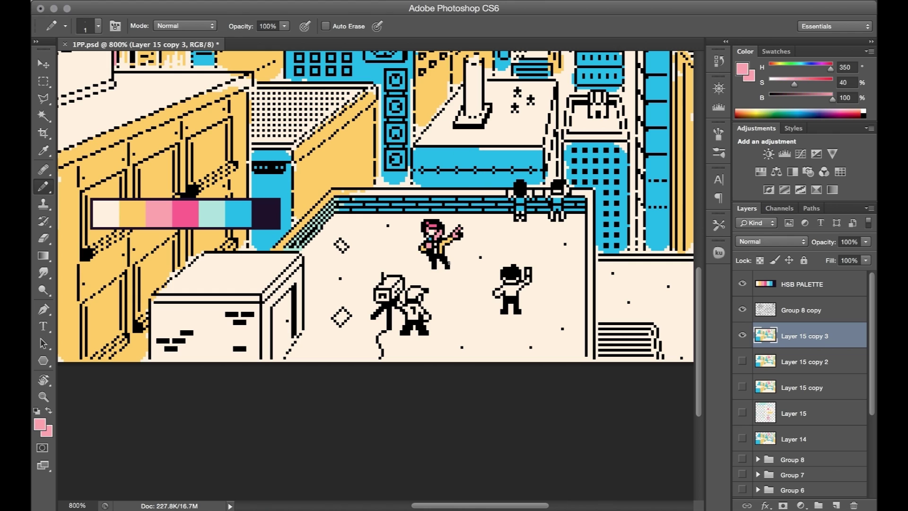
Colour the camera operator hot pink with light pink on the cap and skin, and the camera mint and blue.
{"action": "left_click", "coordinate": [212, 214], "text": "alt"}
{"action": "left_click", "coordinate": [185, 213], "text": "alt"}
{"action": "mouse_move", "coordinate": [405, 307]}
{"action": "left_mouse_down"}
{"action": "mouse_move", "coordinate": [422, 312]}
{"action": "mouse_move", "coordinate": [418, 319]}
{"action": "left_mouse_up"}
{"action": "left_click", "coordinate": [159, 221], "text": "alt"}
{"action": "mouse_move", "coordinate": [411, 297]}
{"action": "left_mouse_down"}
{"action": "mouse_move", "coordinate": [423, 290]}
{"action": "mouse_move", "coordinate": [388, 299]}
{"action": "left_mouse_up"}
{"action": "left_click", "coordinate": [418, 297]}
{"action": "left_click", "coordinate": [427, 317]}
{"action": "left_click", "coordinate": [212, 214], "text": "alt"}
{"action": "left_click", "coordinate": [238, 214], "text": "alt"}
Colour the two figures at the parapet with light pink skin, one shirt hot pink and the other yellow.
{"action": "left_click", "coordinate": [185, 214], "text": "alt"}
{"action": "left_click", "coordinate": [159, 214], "text": "alt"}
{"action": "mouse_move", "coordinate": [521, 200]}
{"action": "left_mouse_down"}
{"action": "mouse_move", "coordinate": [520, 209]}
{"action": "mouse_move", "coordinate": [560, 202]}
{"action": "left_mouse_up"}
{"action": "left_click", "coordinate": [511, 195]}
{"action": "left_click", "coordinate": [522, 200], "text": "alt"}
{"action": "key", "text": "x"}
{"action": "left_click", "coordinate": [132, 213], "text": "alt"}
{"action": "left_click", "coordinate": [529, 195], "text": "alt"}
{"action": "left_click", "coordinate": [548, 194]}
{"action": "left_click", "coordinate": [567, 190]}
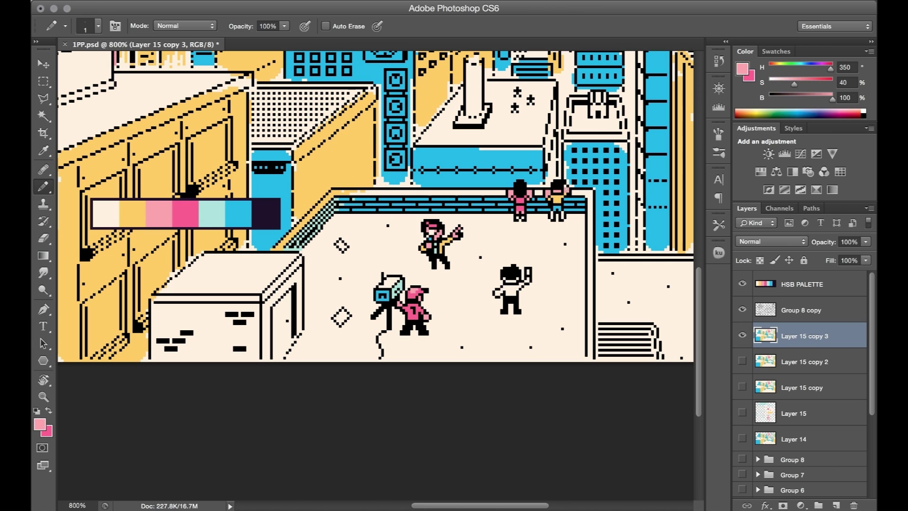
Fill the shirt of the figure holding up a device with blue and pick light pink for the skin.
{"action": "left_click", "coordinate": [574, 205], "text": "alt"}
{"action": "left_click_drag", "start_coordinate": [518, 289], "coordinate": [512, 295]}
{"action": "left_click", "coordinate": [529, 194], "text": "alt"}
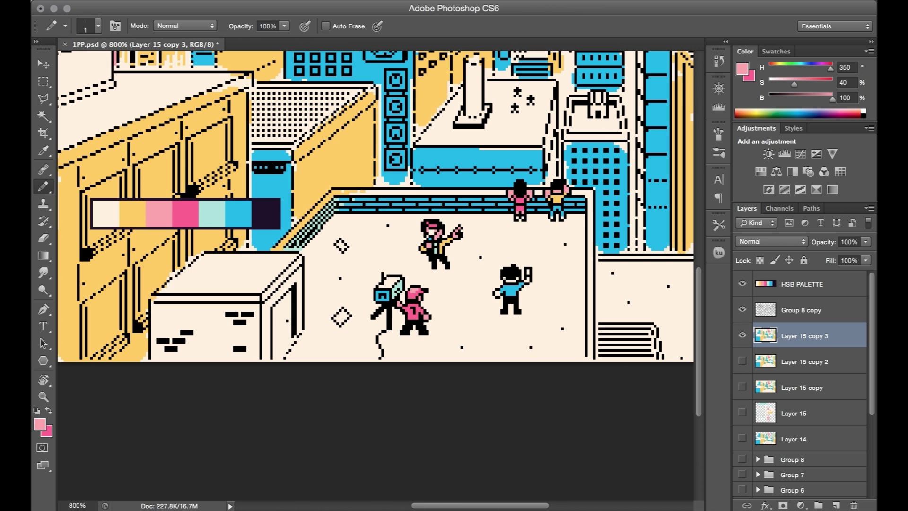